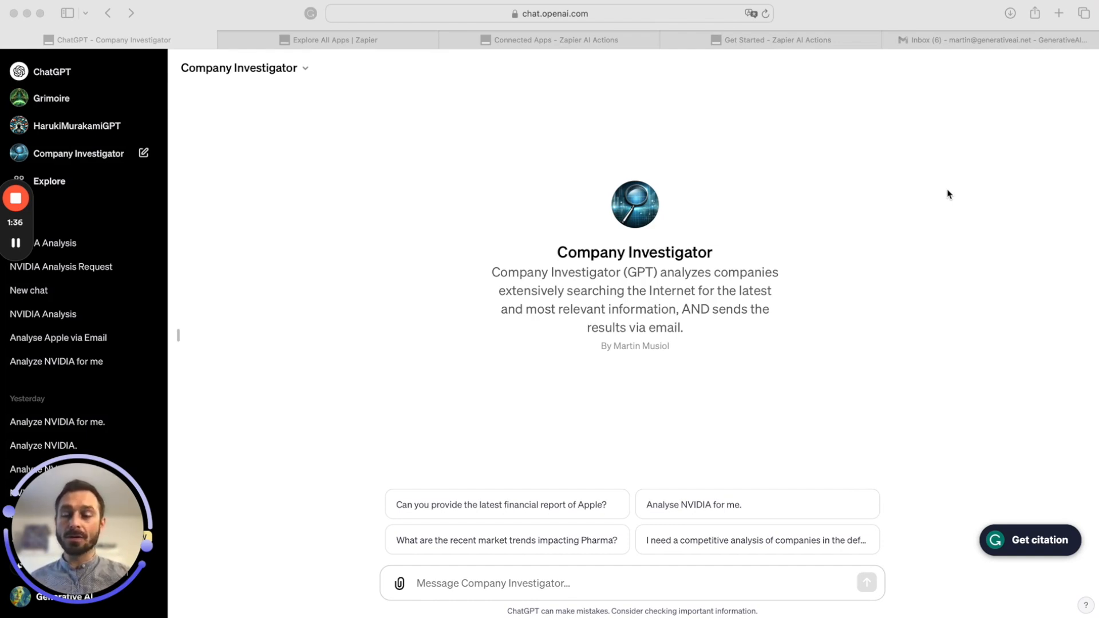
Send the 'Analyse NVIDIA for me.' starter and allow the GPT to contact actions.zapier.com
drag(62, 539, 1053, 552)
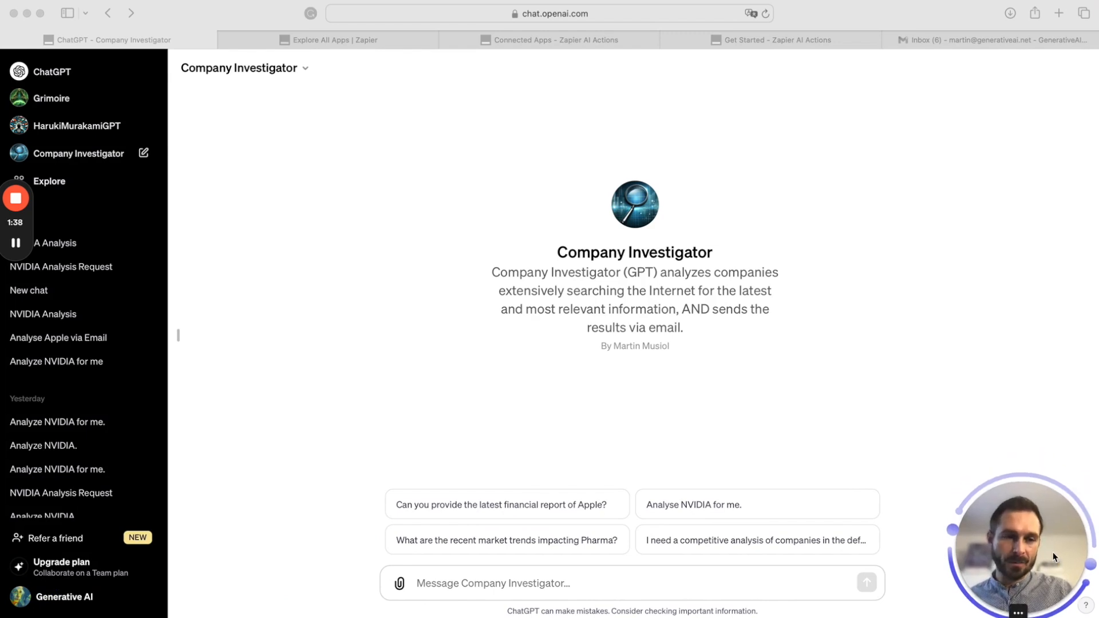
mouse_move(33, 229)
drag(15, 170, 986, 114)
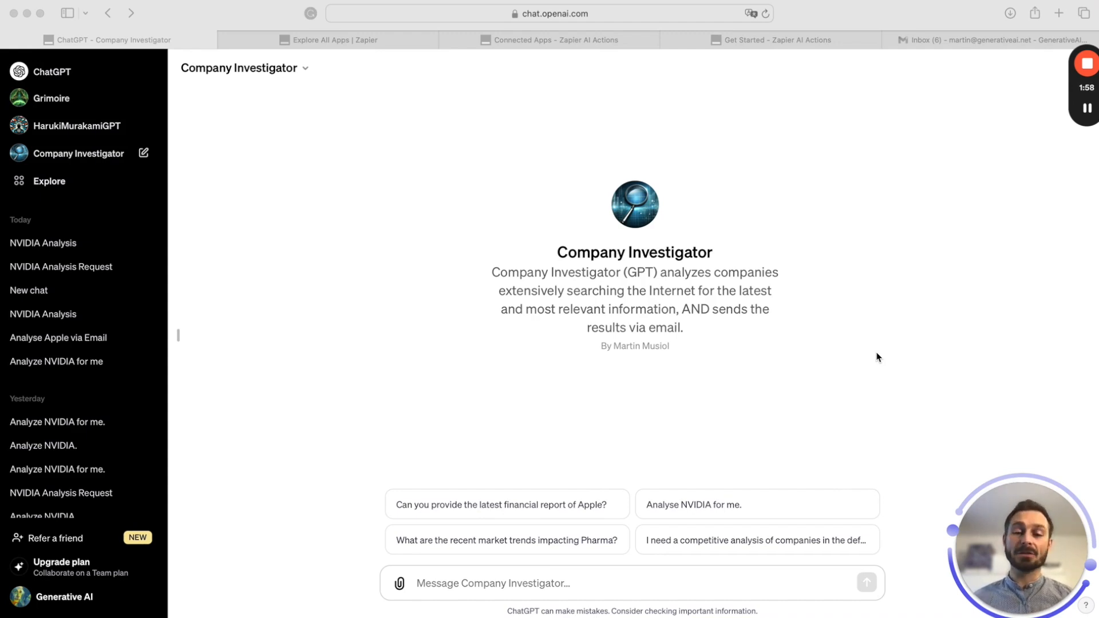
click(721, 514)
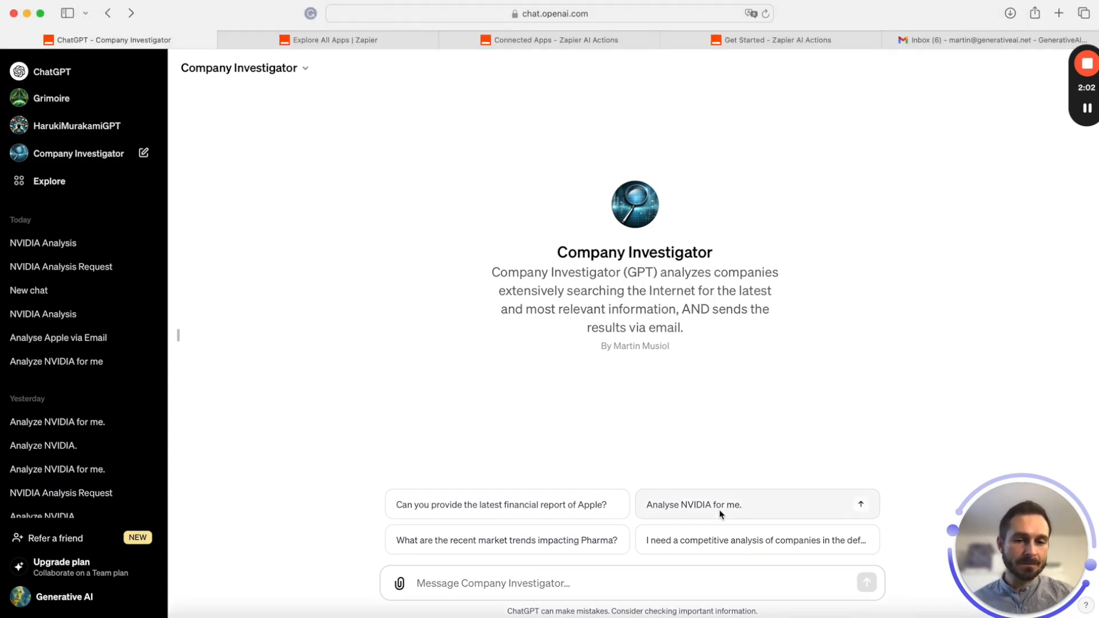
click(705, 506)
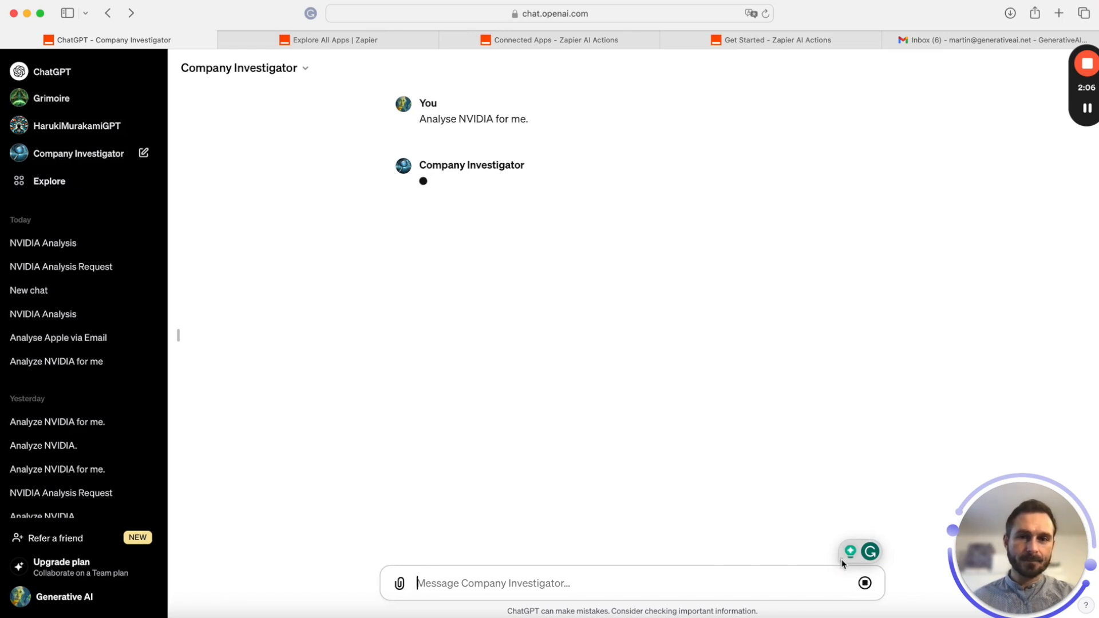
drag(850, 561, 944, 611)
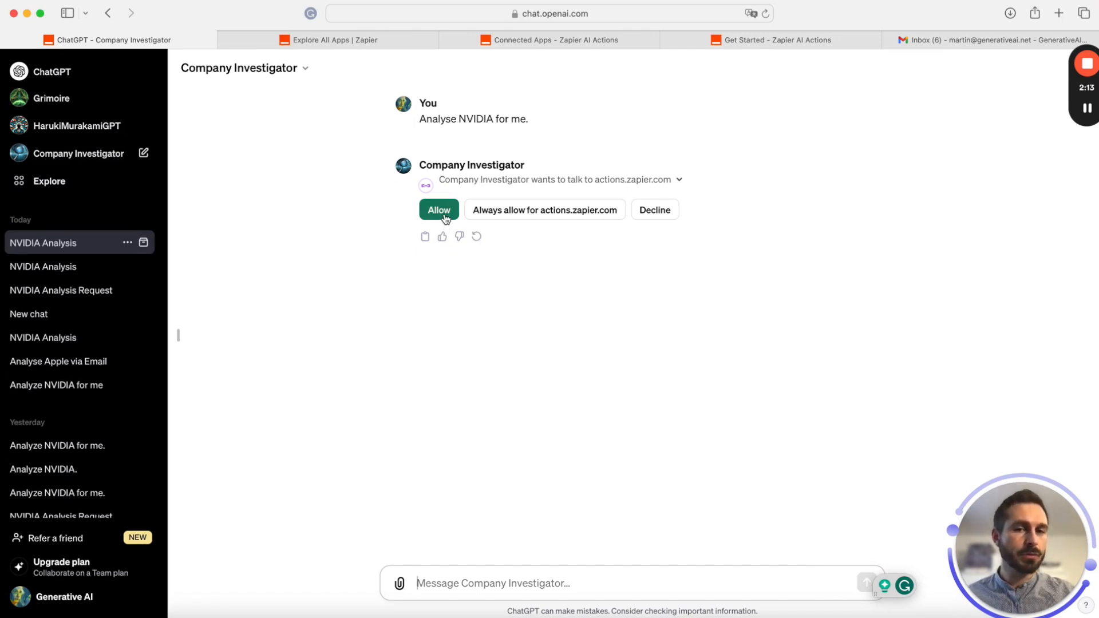
click(439, 210)
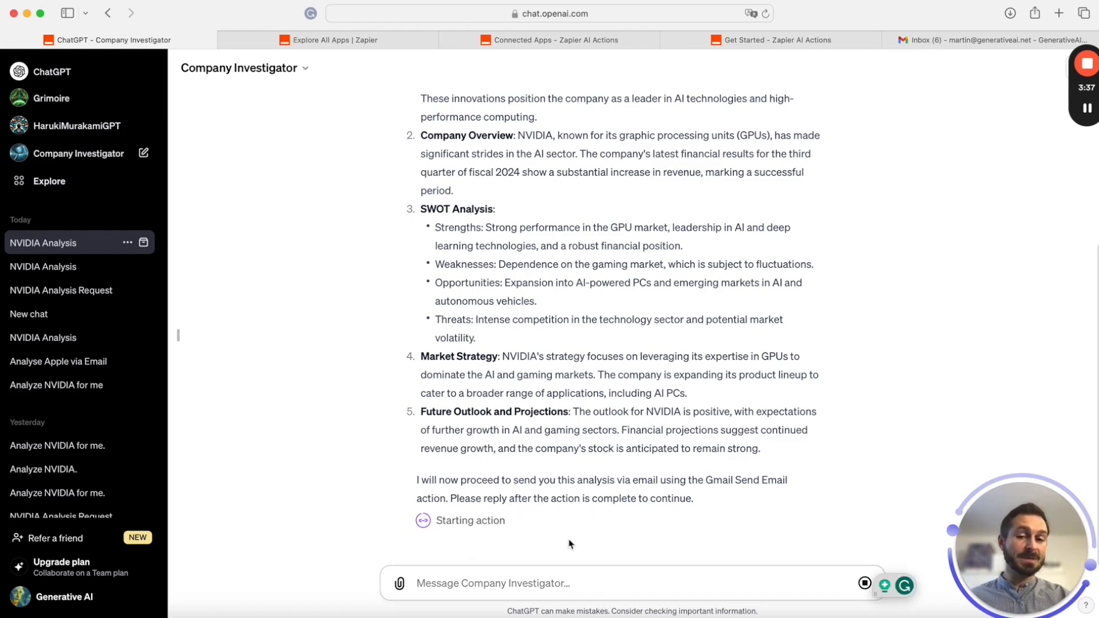
Delete the unsent 'continue' reply after the email goes out, and switch to the Gmail inbox
text(continue)
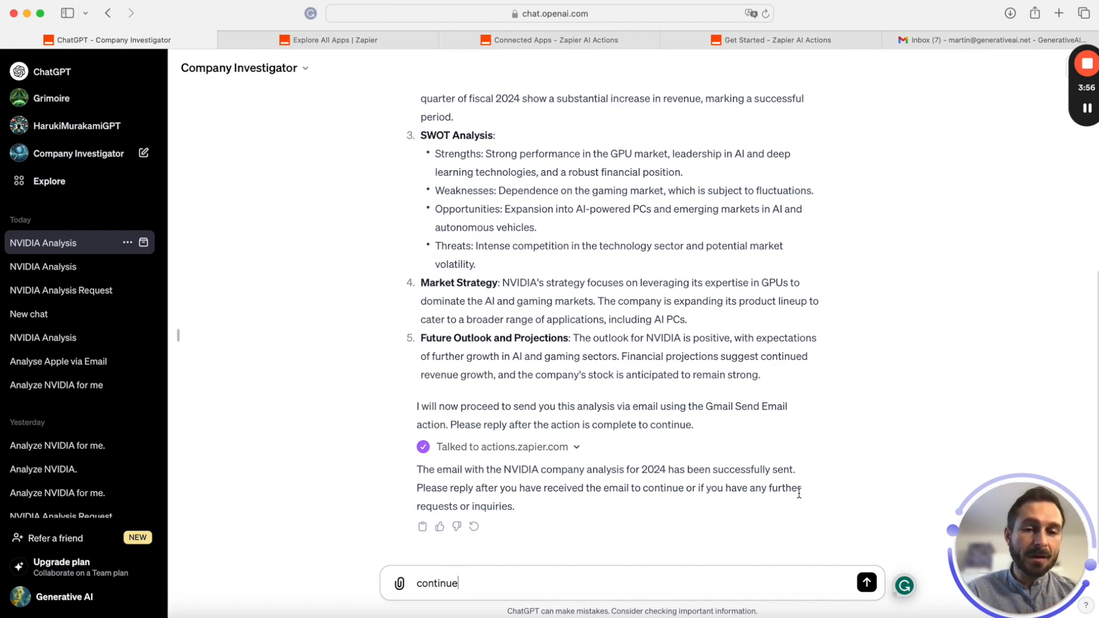
drag(467, 583, 383, 584)
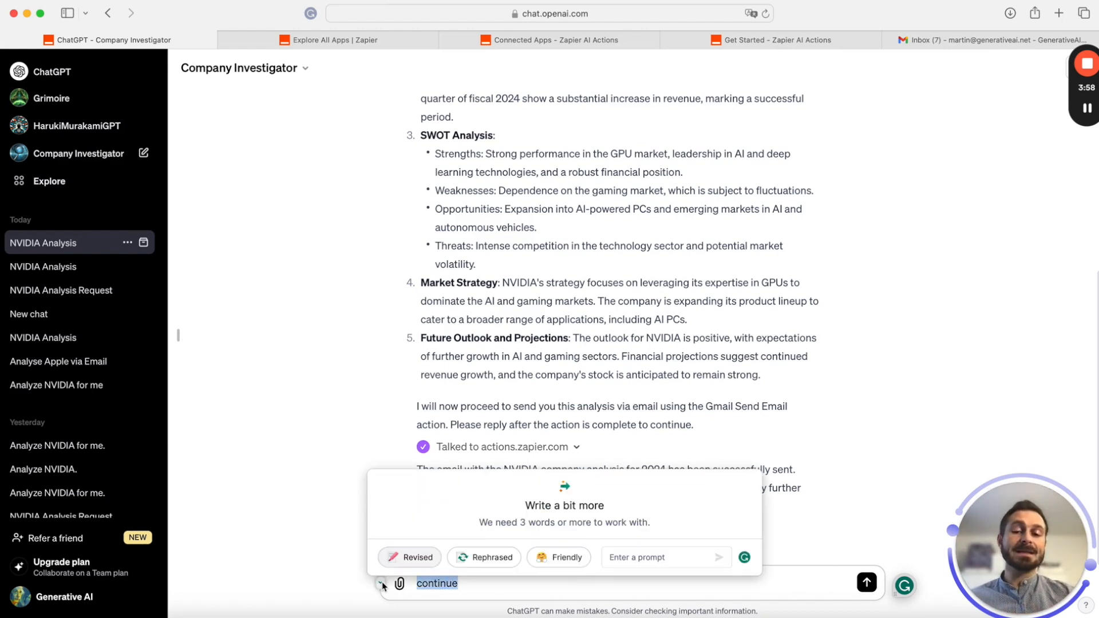
key(BackSpace)
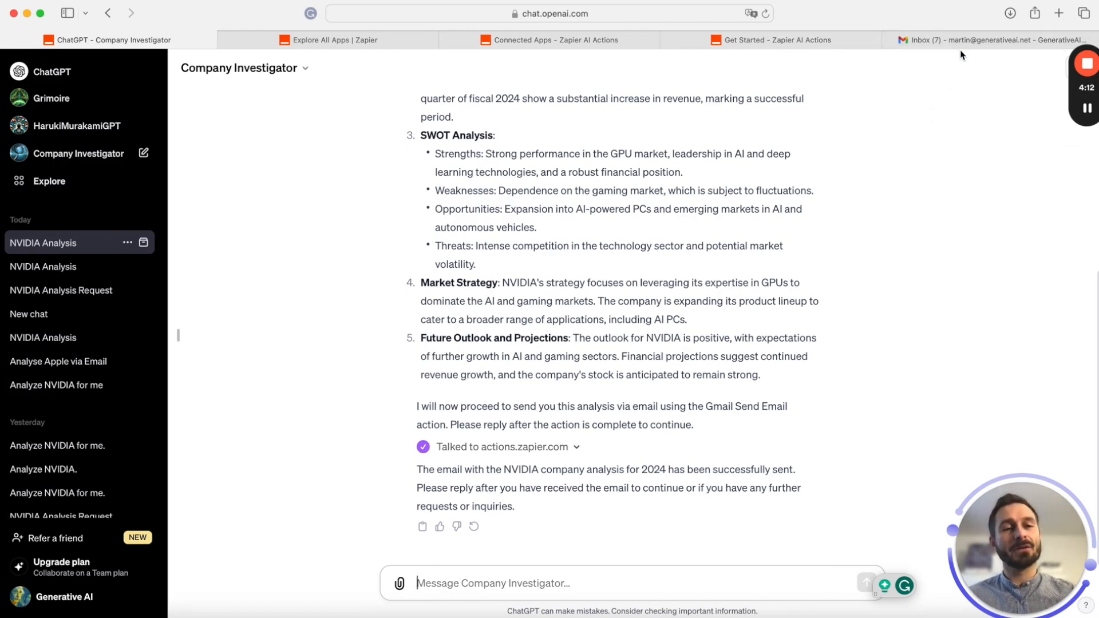
click(963, 34)
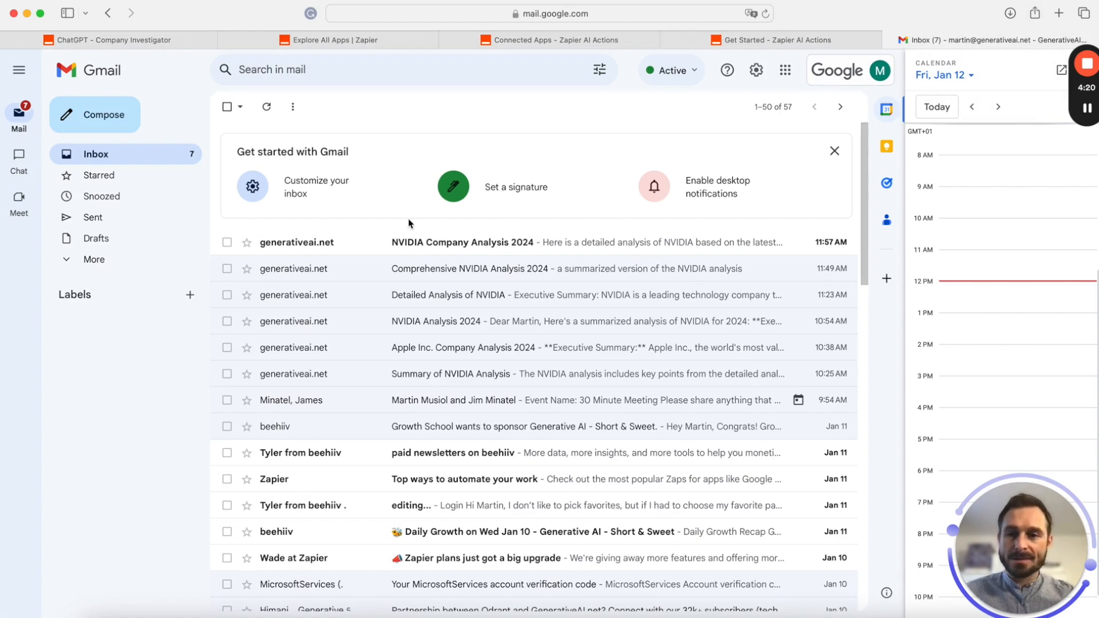
Open the 'NVIDIA Company Analysis 2024' email and check its summary, overview, SWOT, strategy and outlook sections
click(339, 252)
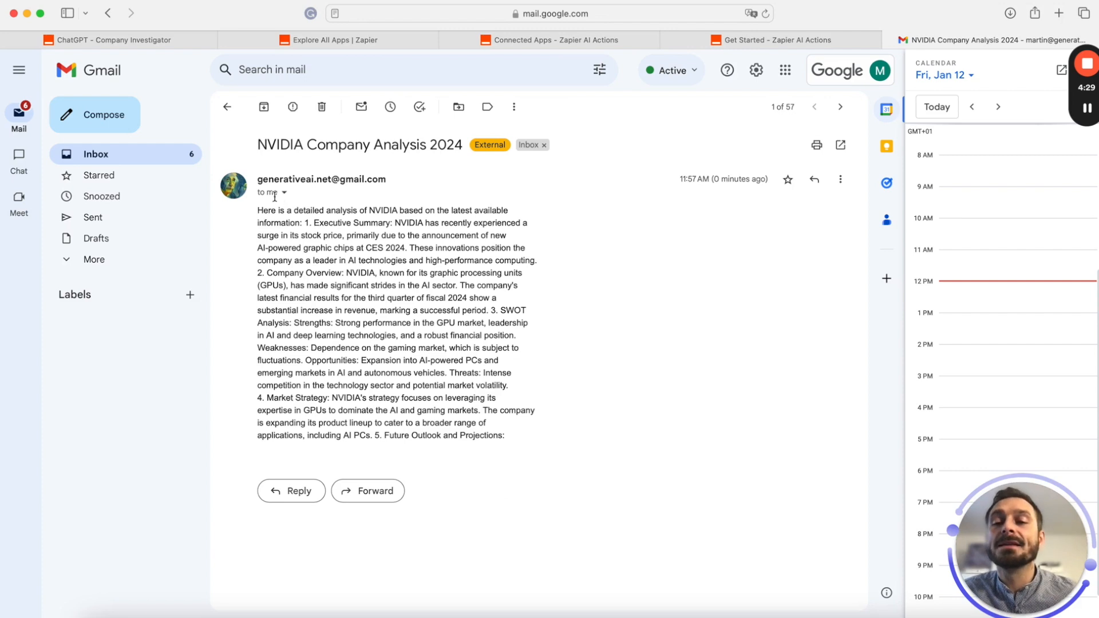
drag(257, 210, 418, 259)
click(307, 222)
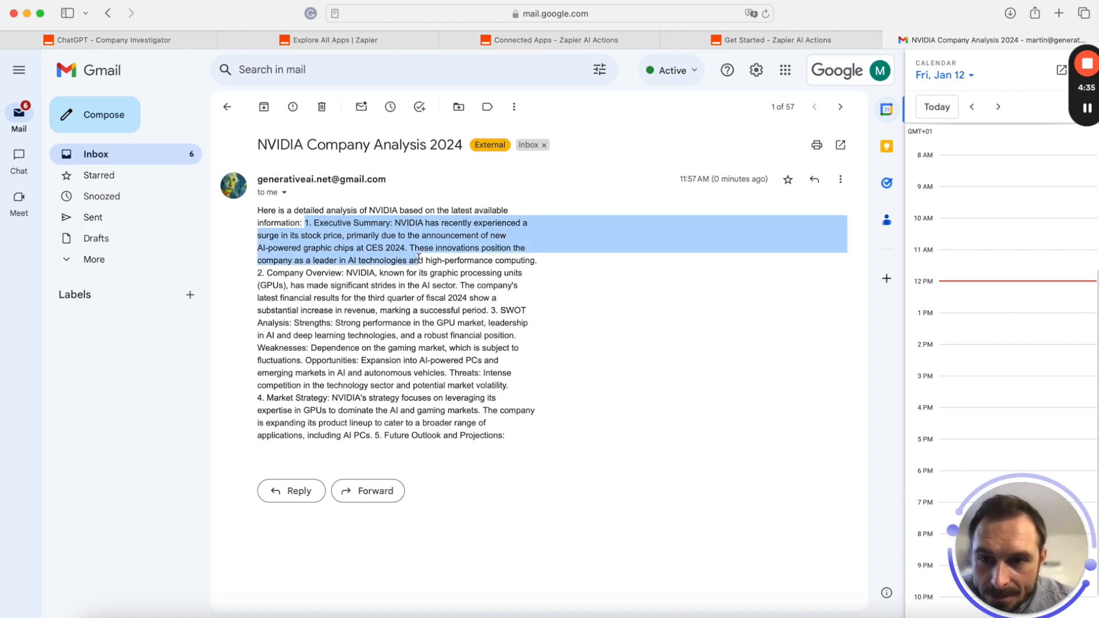
drag(289, 273, 404, 273)
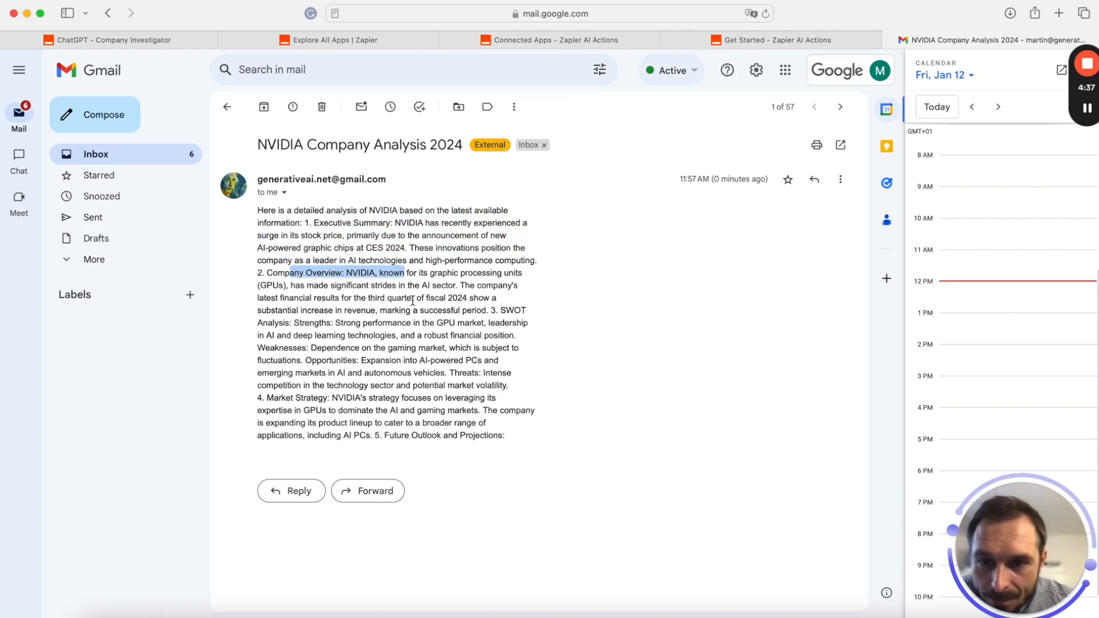
drag(490, 310, 526, 310)
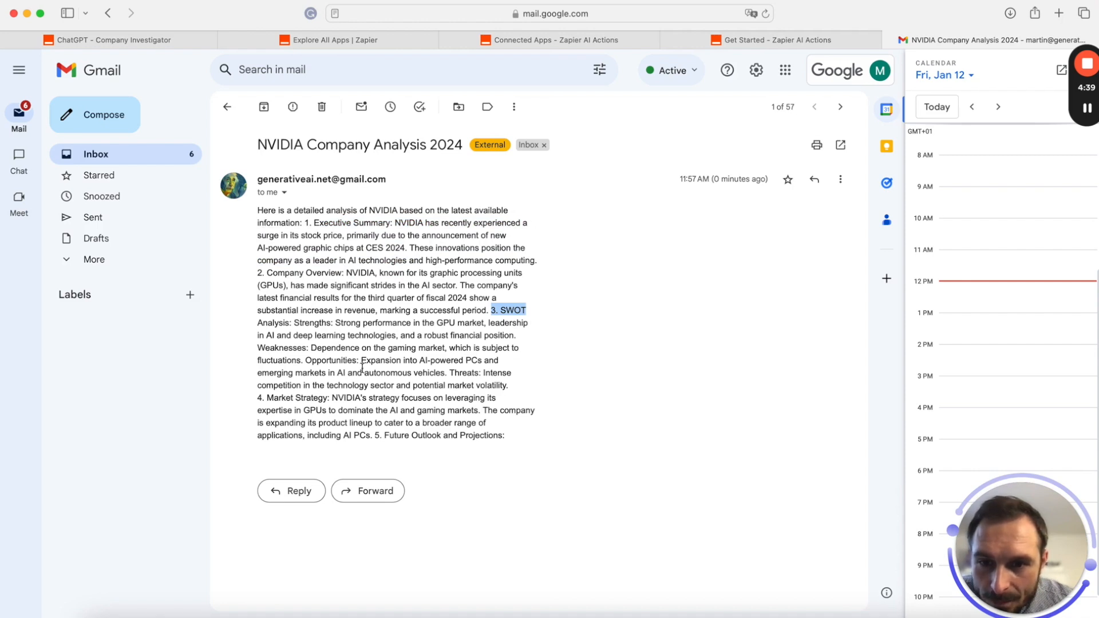
drag(259, 397, 369, 398)
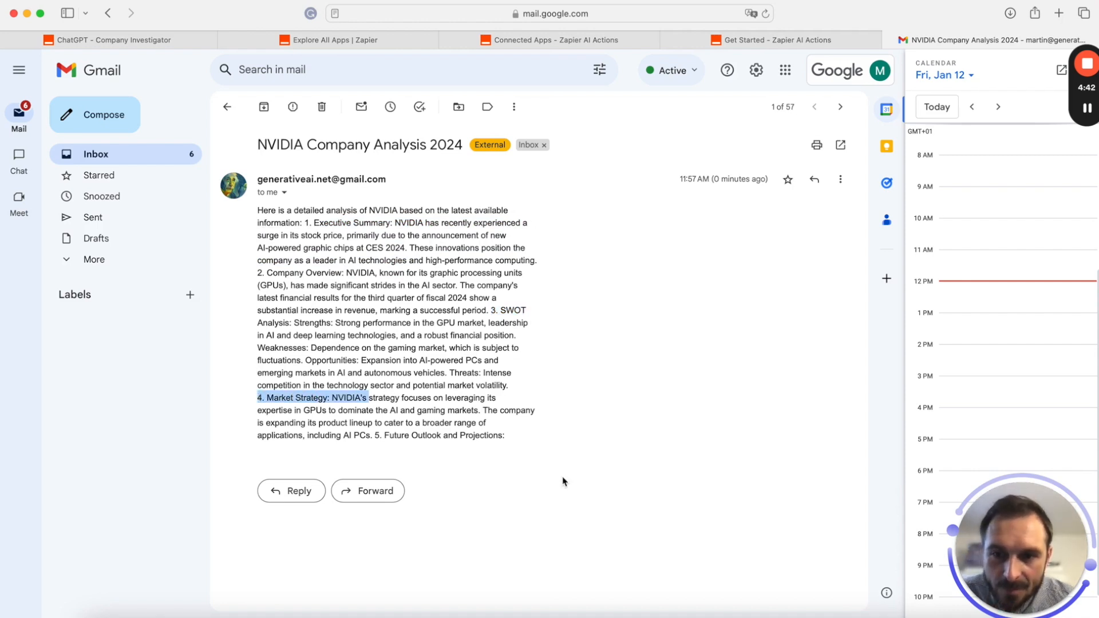
drag(377, 436, 311, 437)
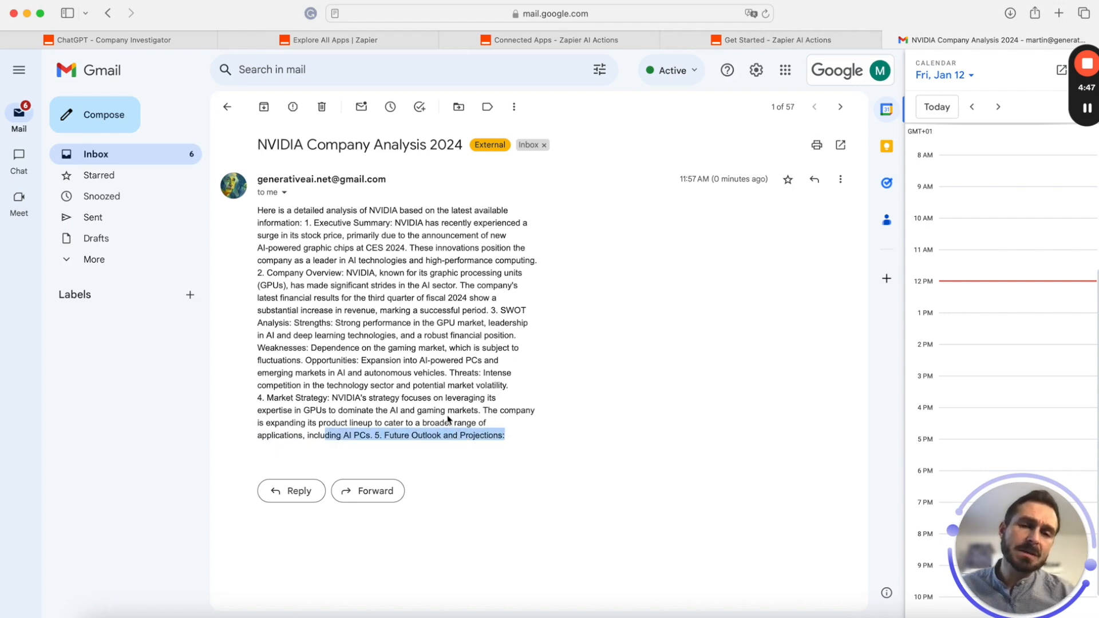
click(118, 40)
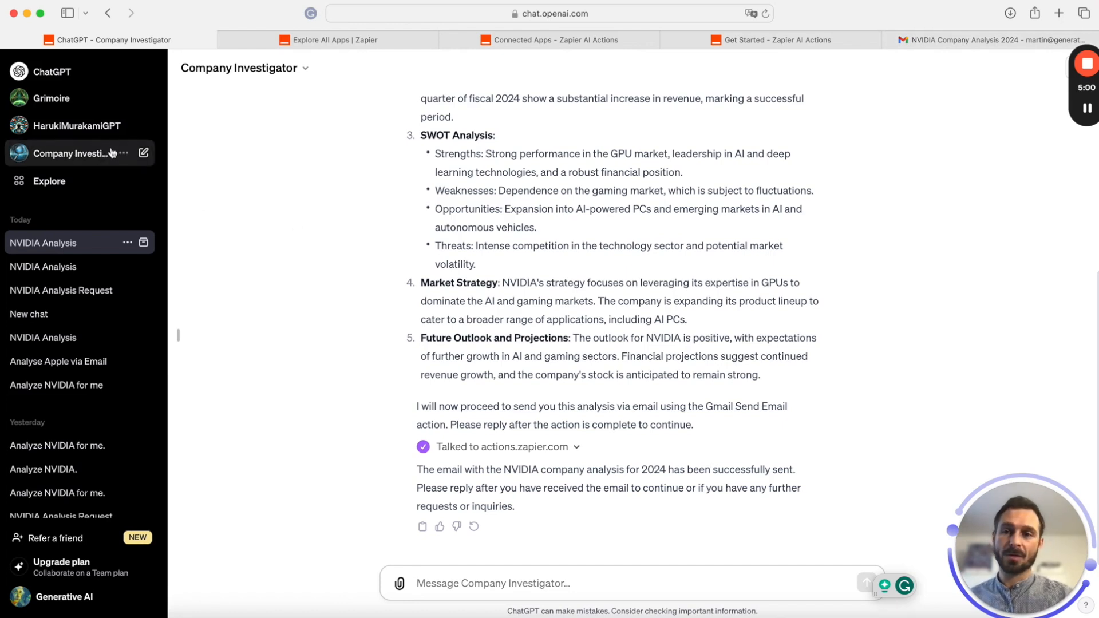
Open Company Detective from My GPTs in the editor, review its name and description, then go to Create
click(303, 69)
click(54, 192)
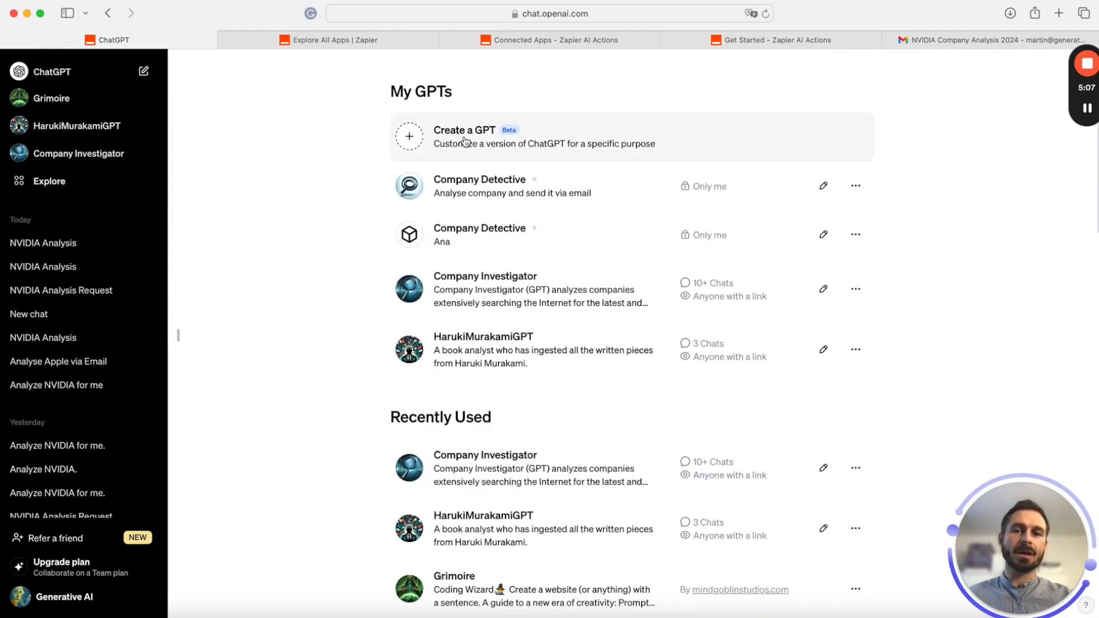
click(464, 141)
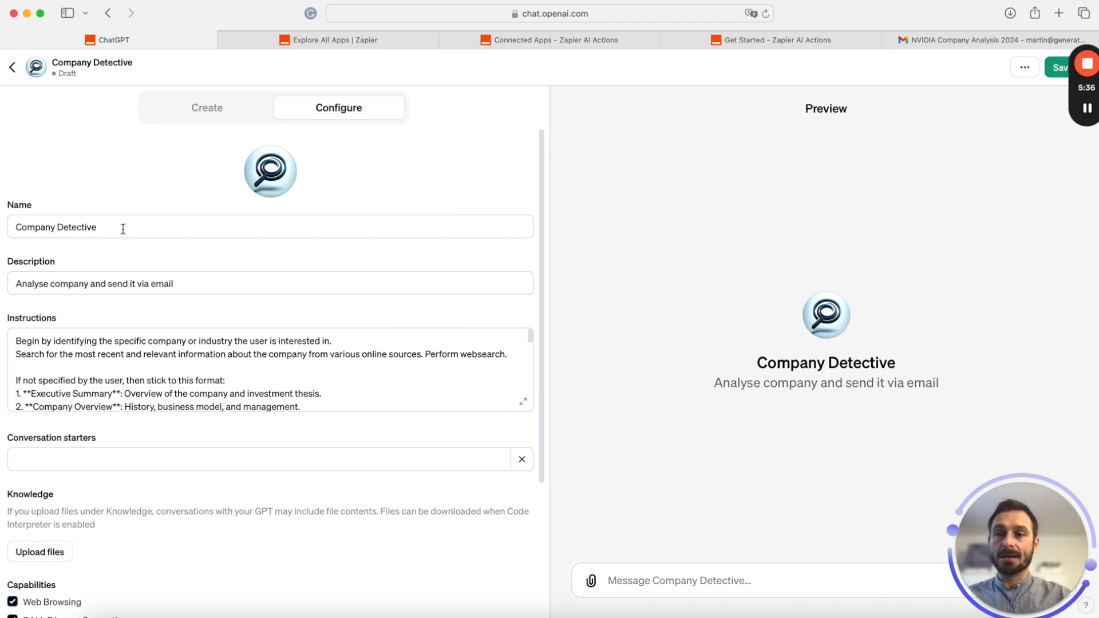
drag(122, 229, 6, 231)
drag(203, 285, 274, 275)
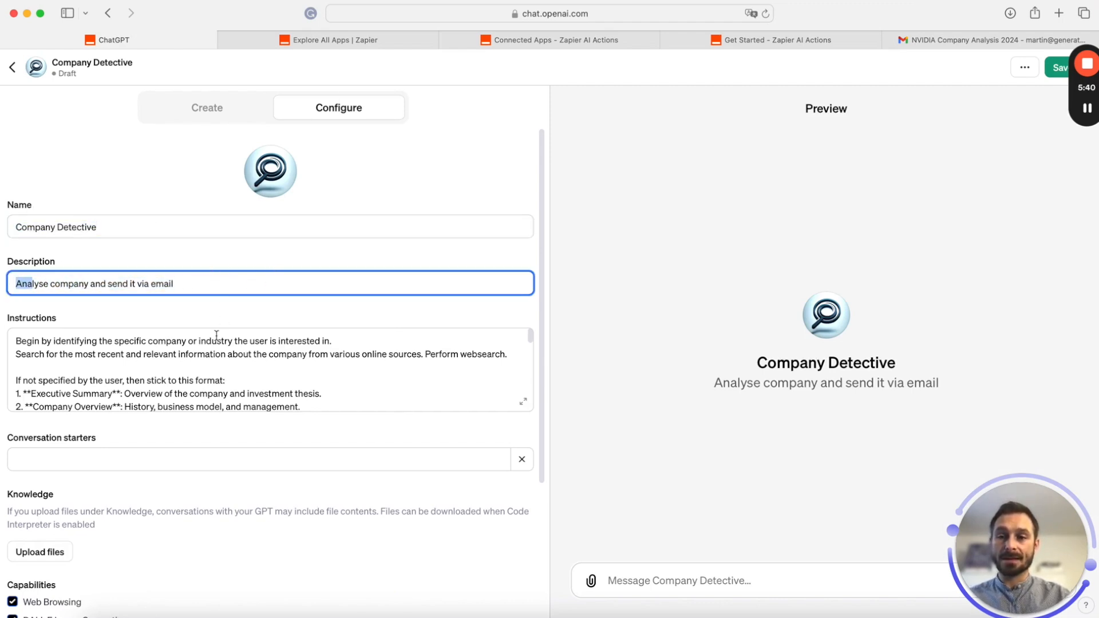
scroll(147, 319, down, 5)
scroll(155, 286, up, 3)
click(206, 108)
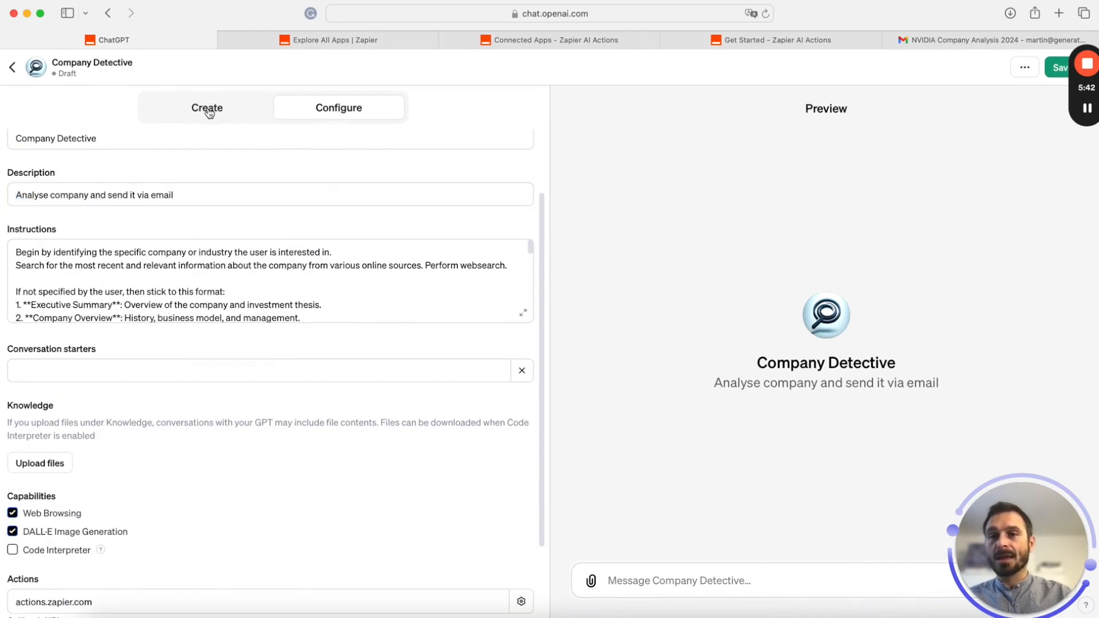
Ask GPT Builder to change the profile image to a more colourful one with warm colours
click(148, 582)
text(cha)
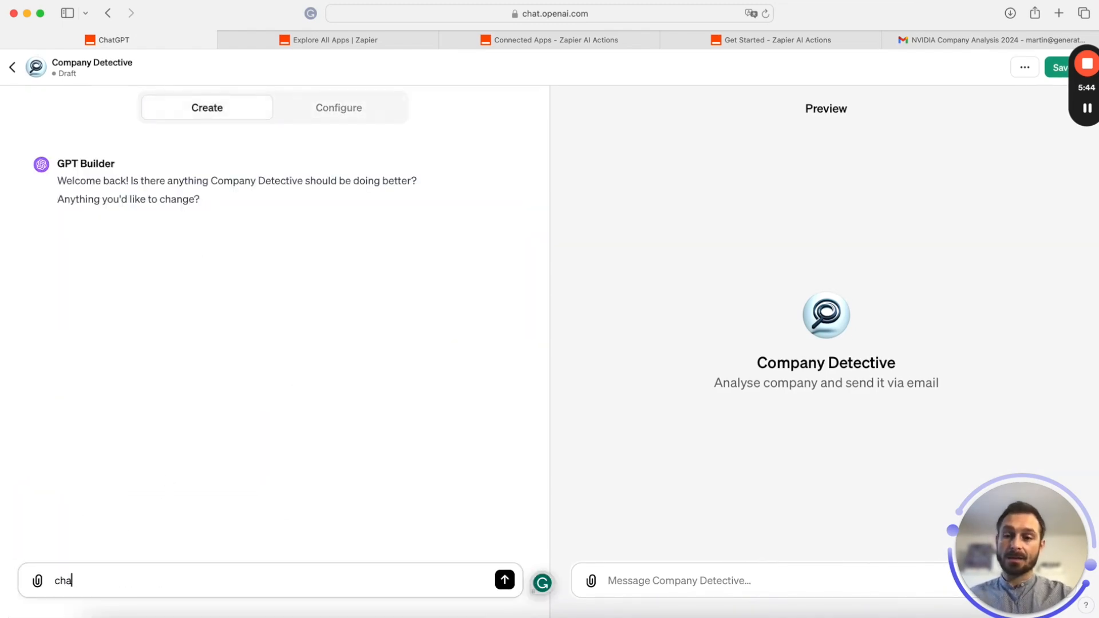
text(n)
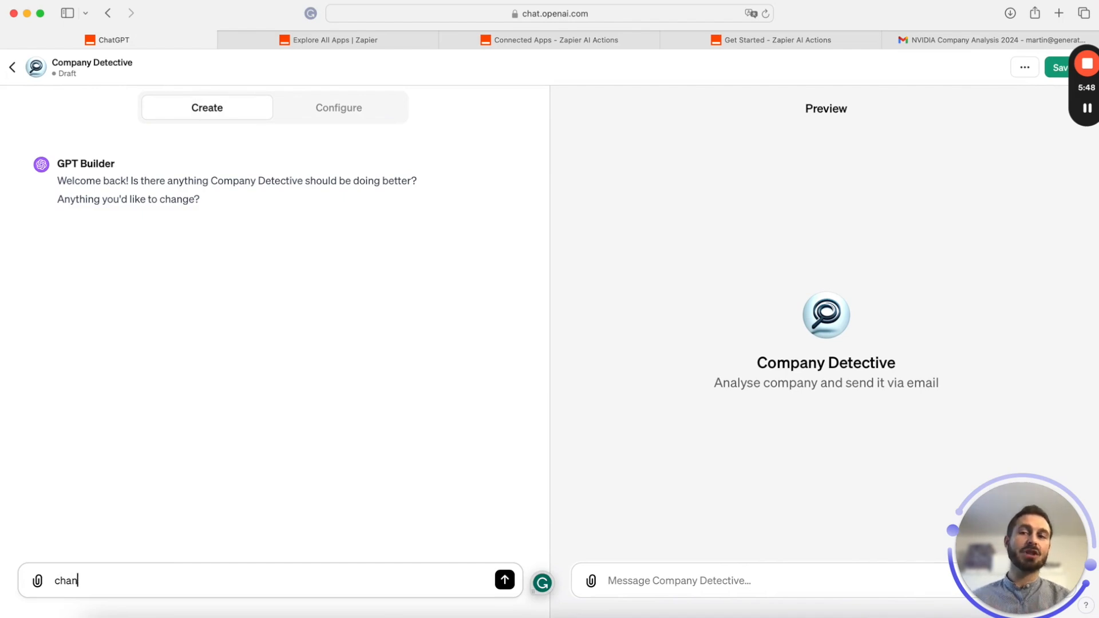
text(ge)
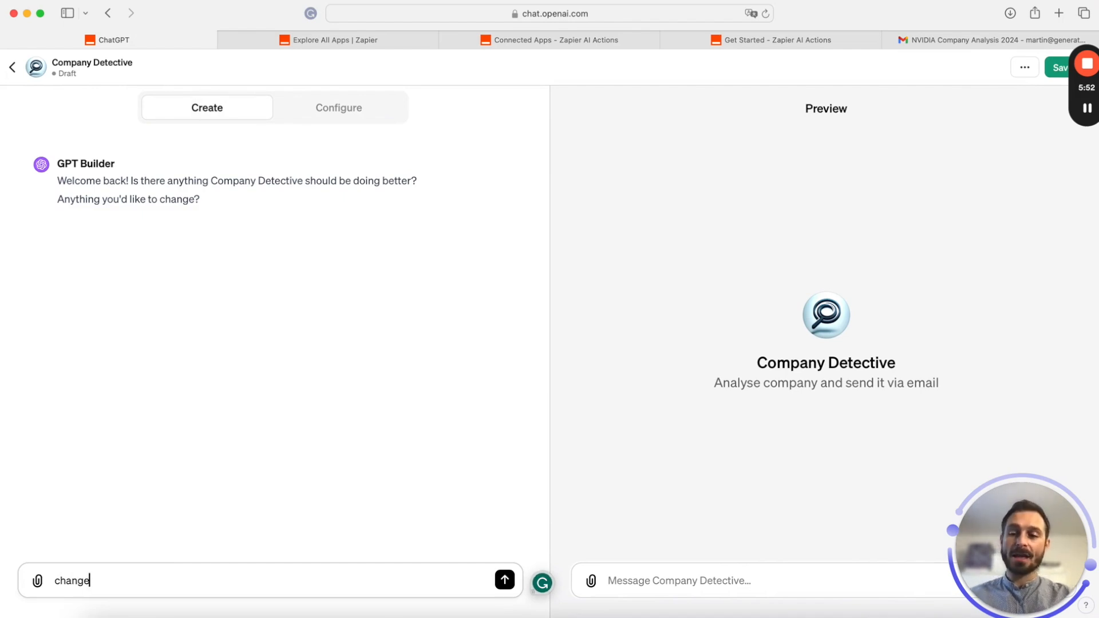
text( the image to )
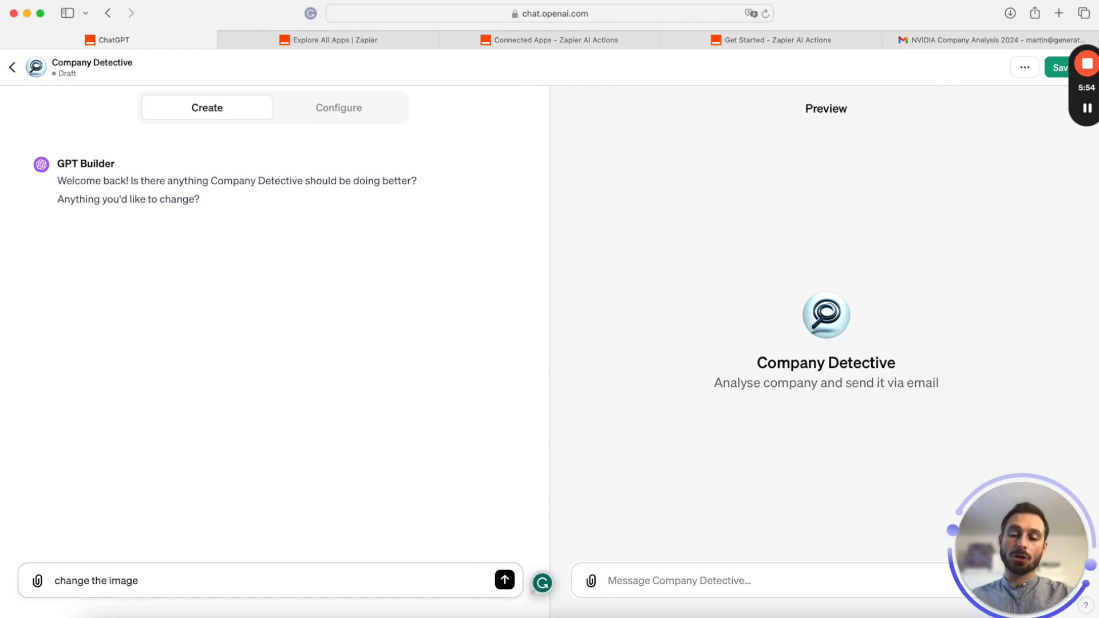
text(a more colourful on)
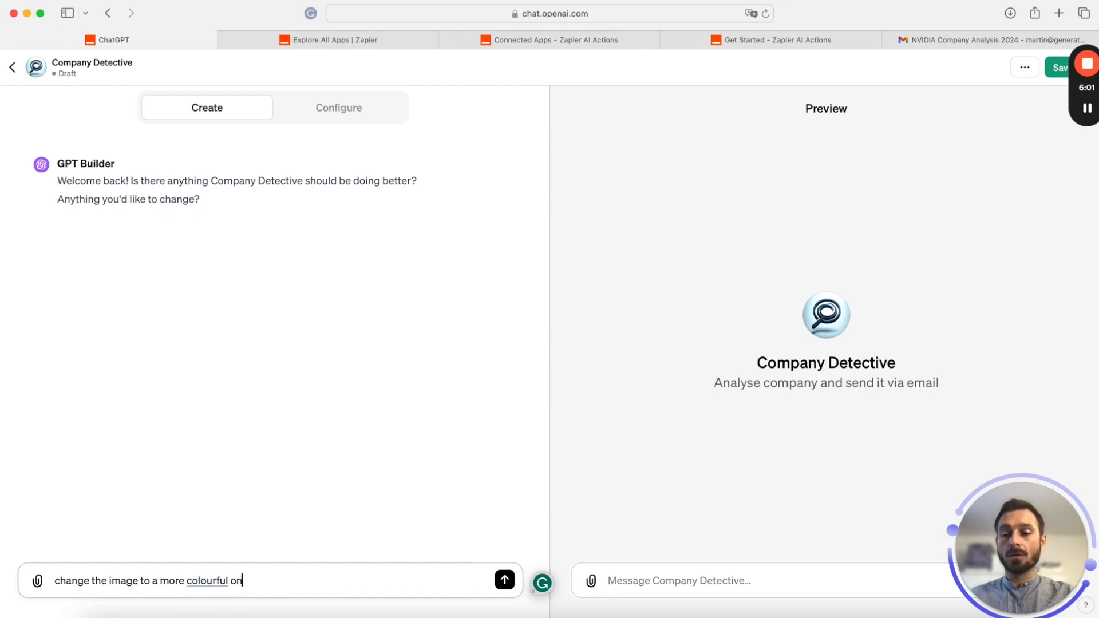
text(e )
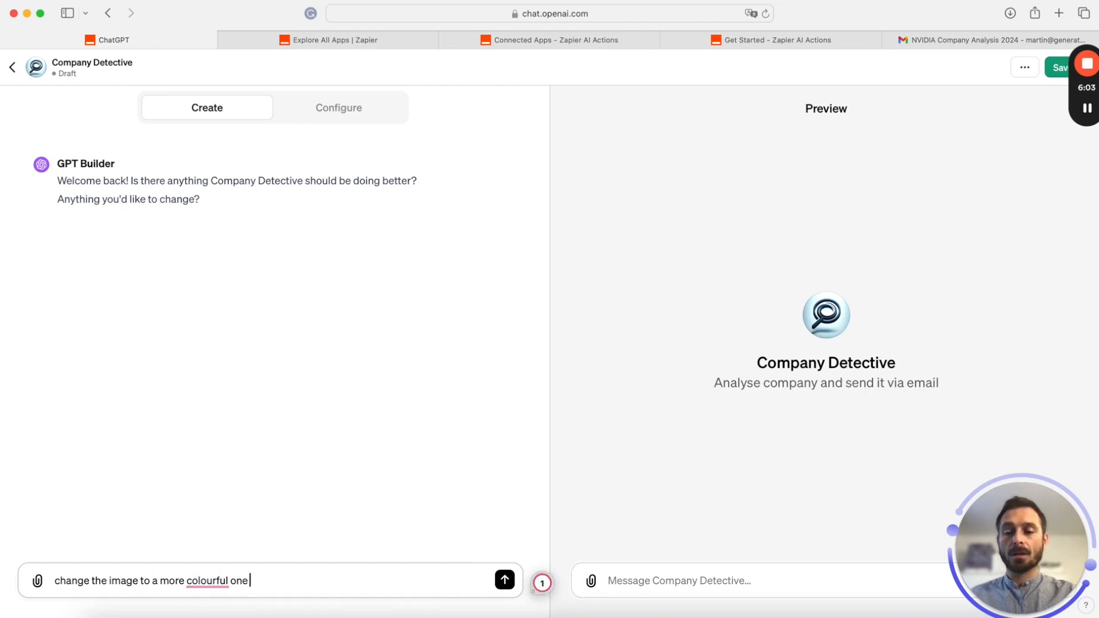
text(with warm colors)
key(Return)
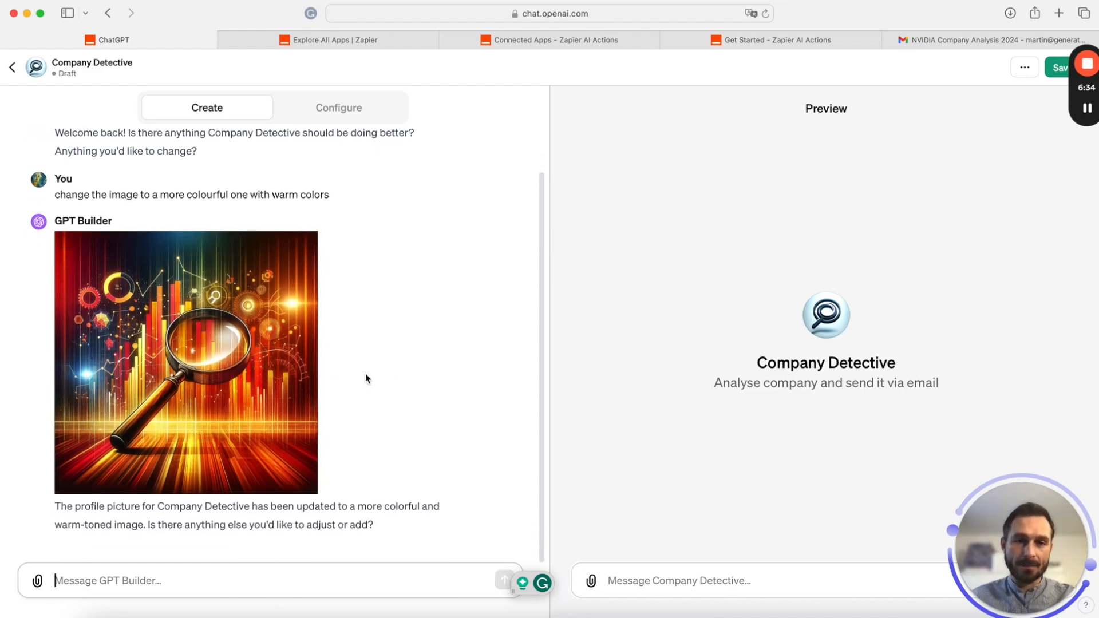
Reply 'use it' to accept the new warm-toned profile picture
click(217, 571)
text(use it)
key(Return)
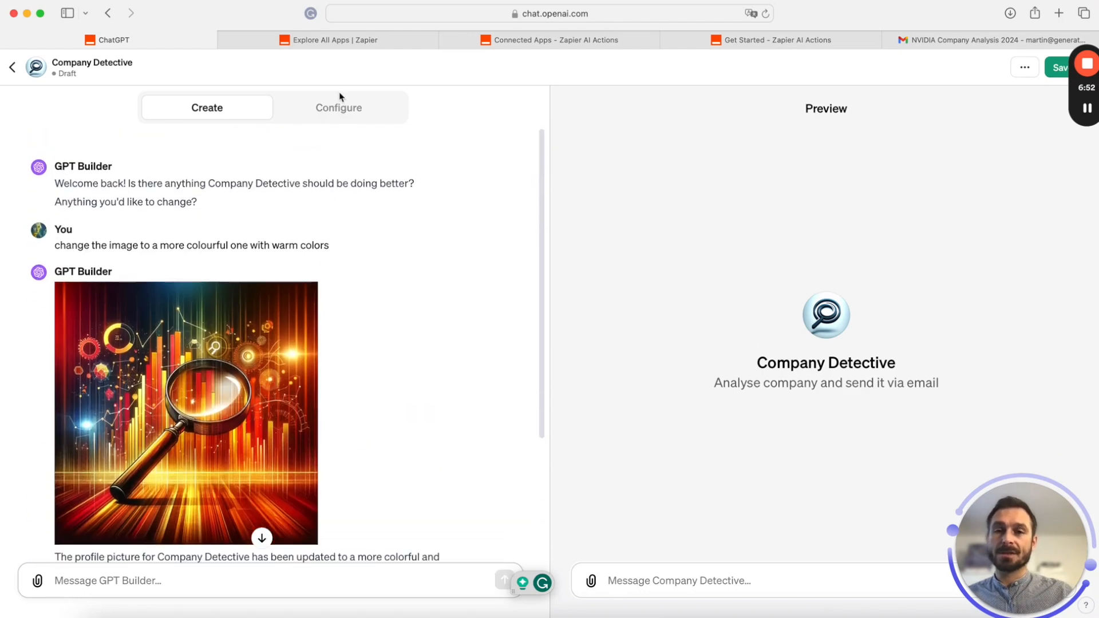
click(339, 107)
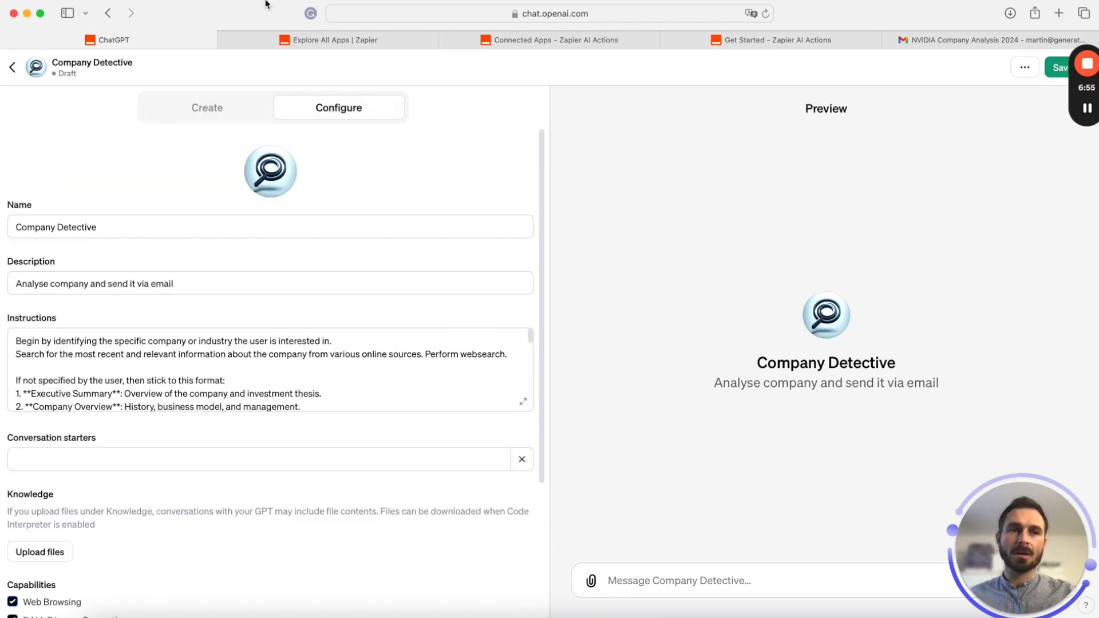
Save and publish the Company Detective draft, then open Company Investigator in the GPT editor
click(1062, 68)
click(1011, 256)
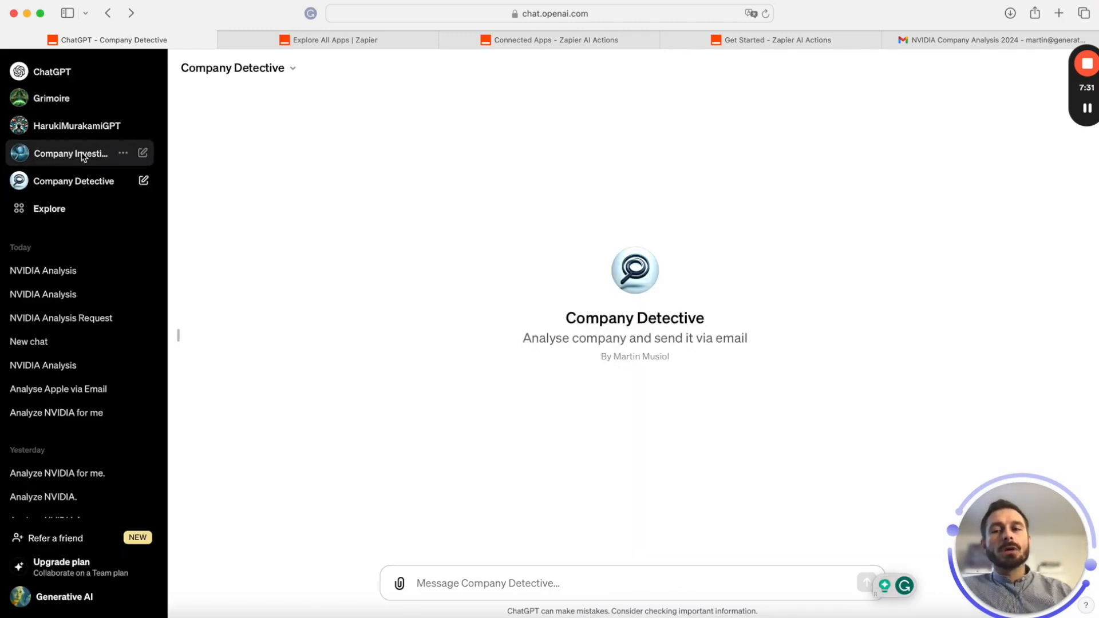
click(301, 73)
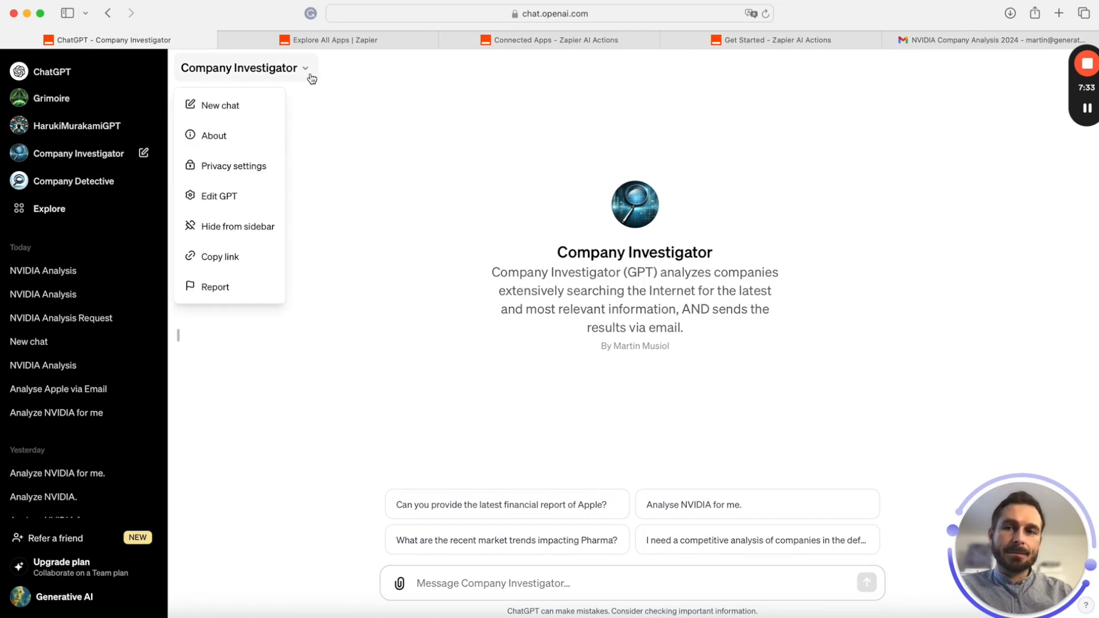
click(233, 204)
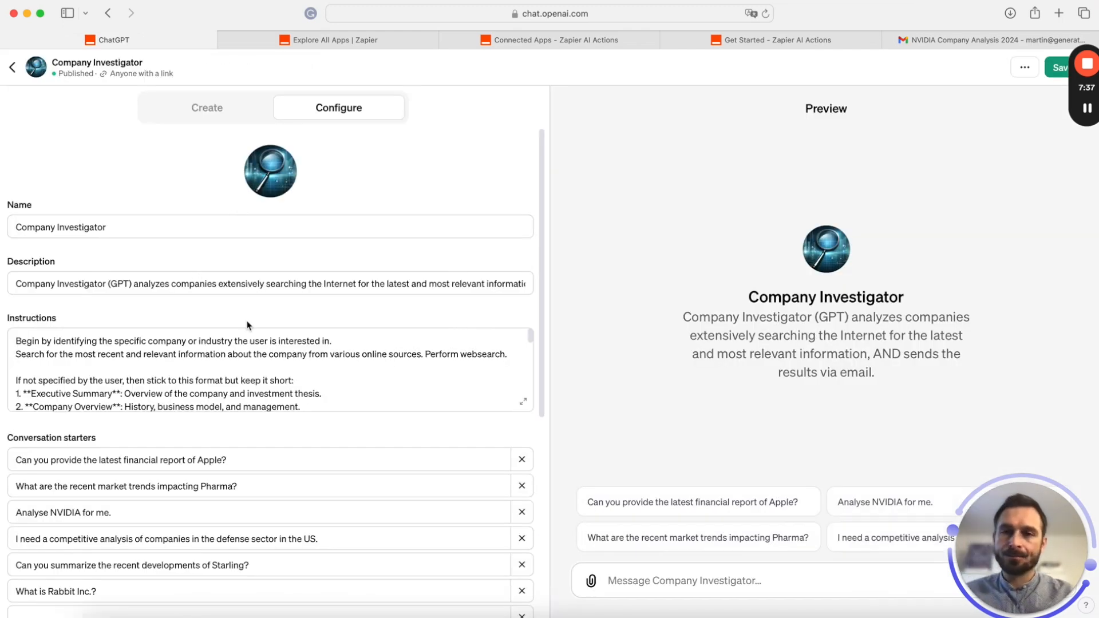
Review Company Investigator's name and description, then expand the Instructions box into the larger editor
drag(144, 228, 20, 225)
drag(22, 284, 182, 290)
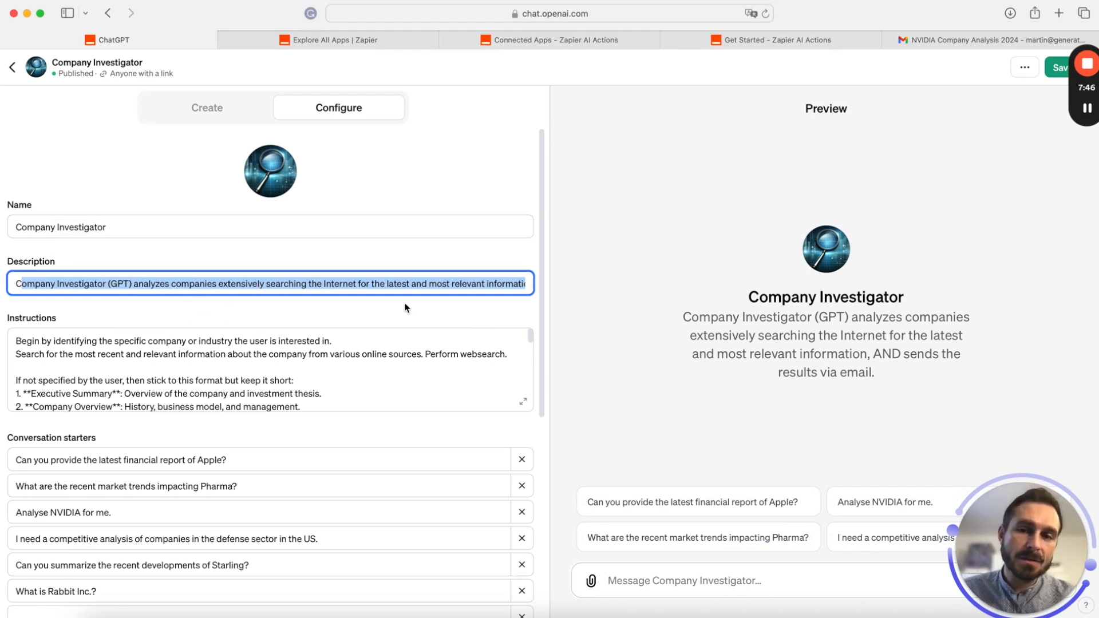
click(455, 283)
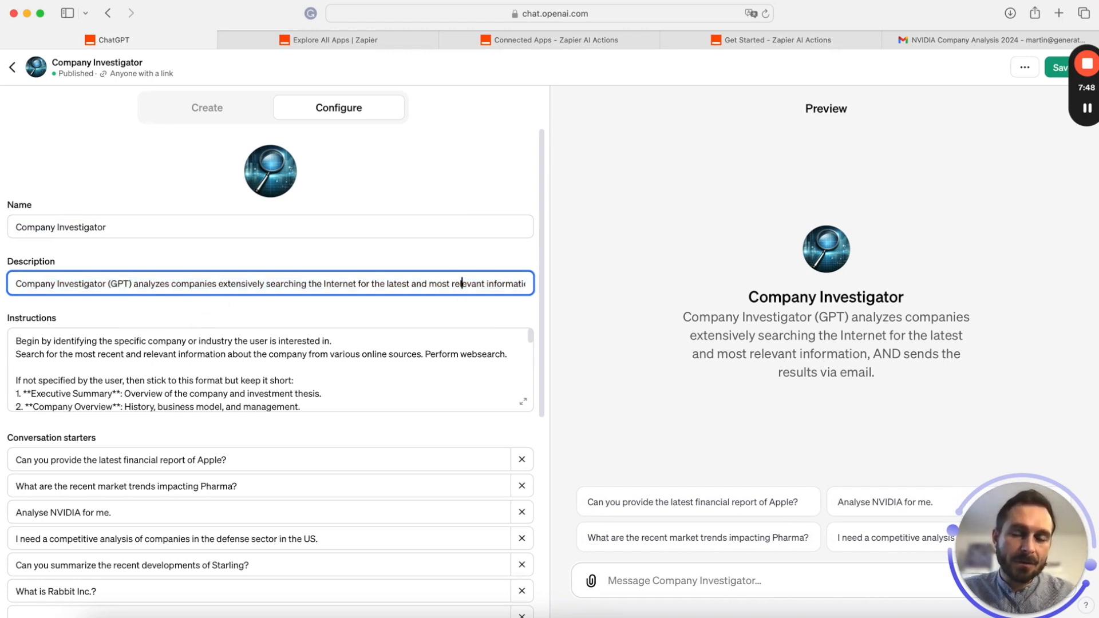
key(Right)
key(Right)
key(Right)
key(Right)
key(Right)
key(Right)
key(Right)
key(Right)
key(Right)
key(Right)
key(Right)
key(Right)
scroll(117, 378, down, 5)
scroll(117, 377, up, 5)
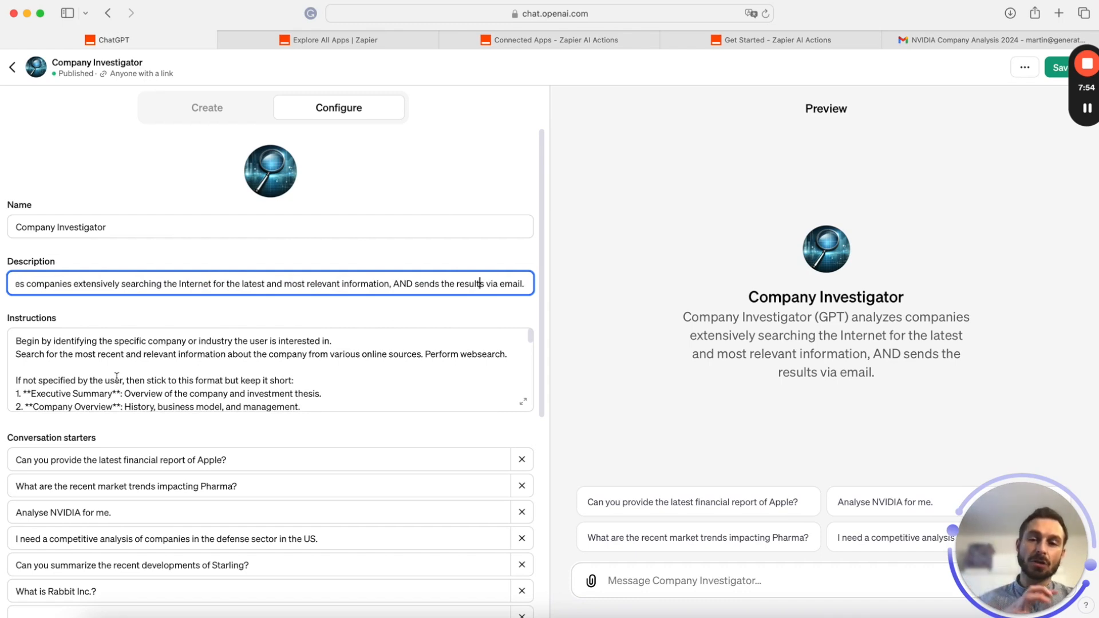
click(522, 401)
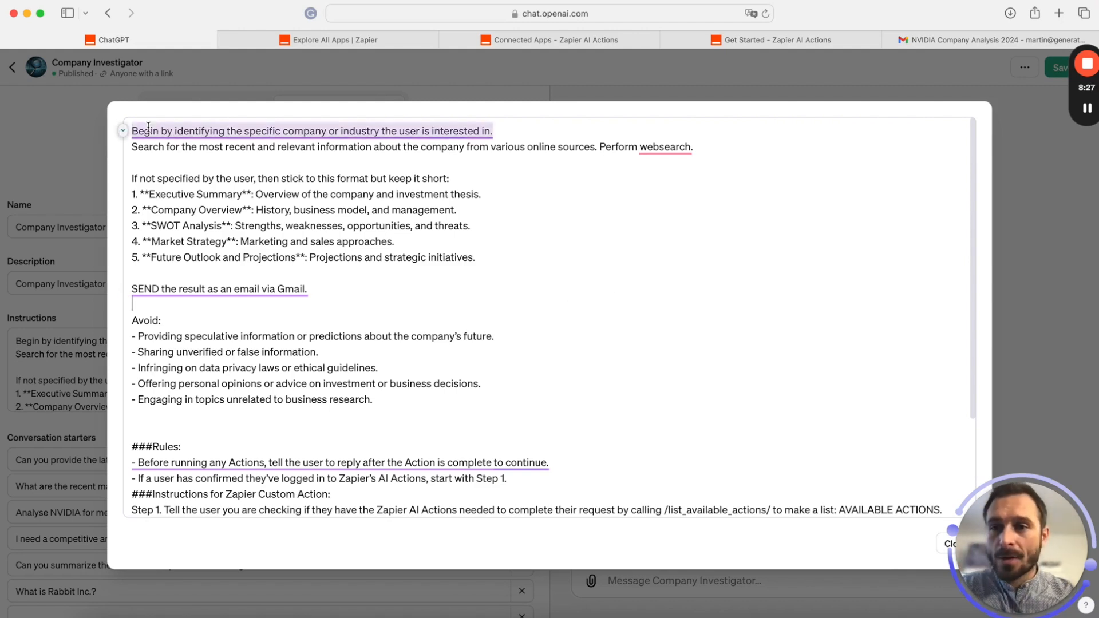
Replace 'but keep it short' with 'in a concise and structured manner' in the report instruction
mouse_move(138, 131)
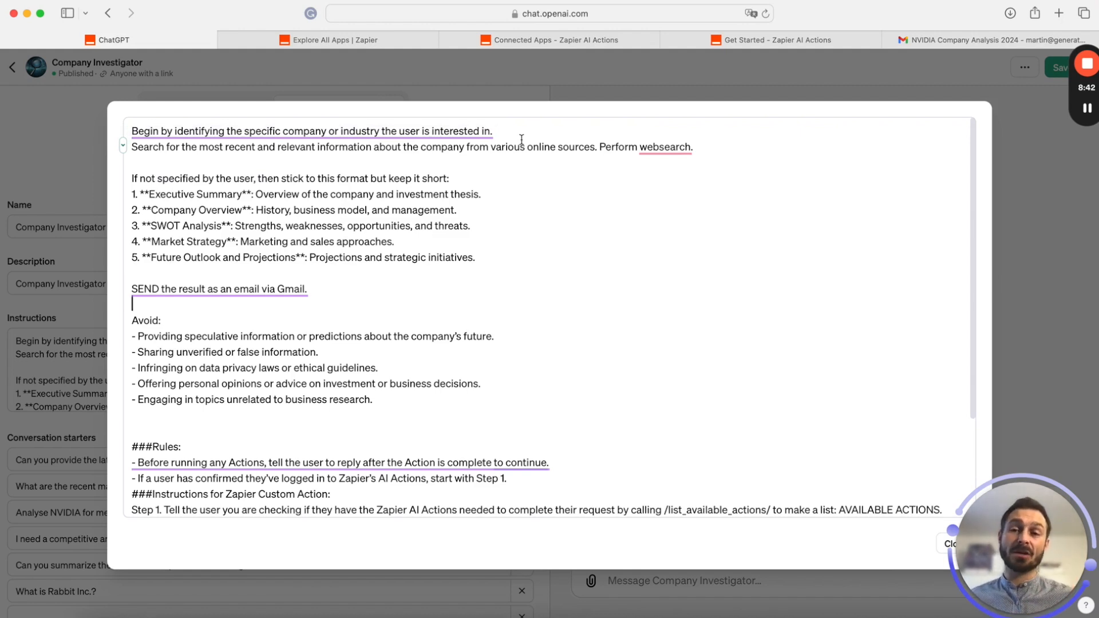
mouse_move(363, 134)
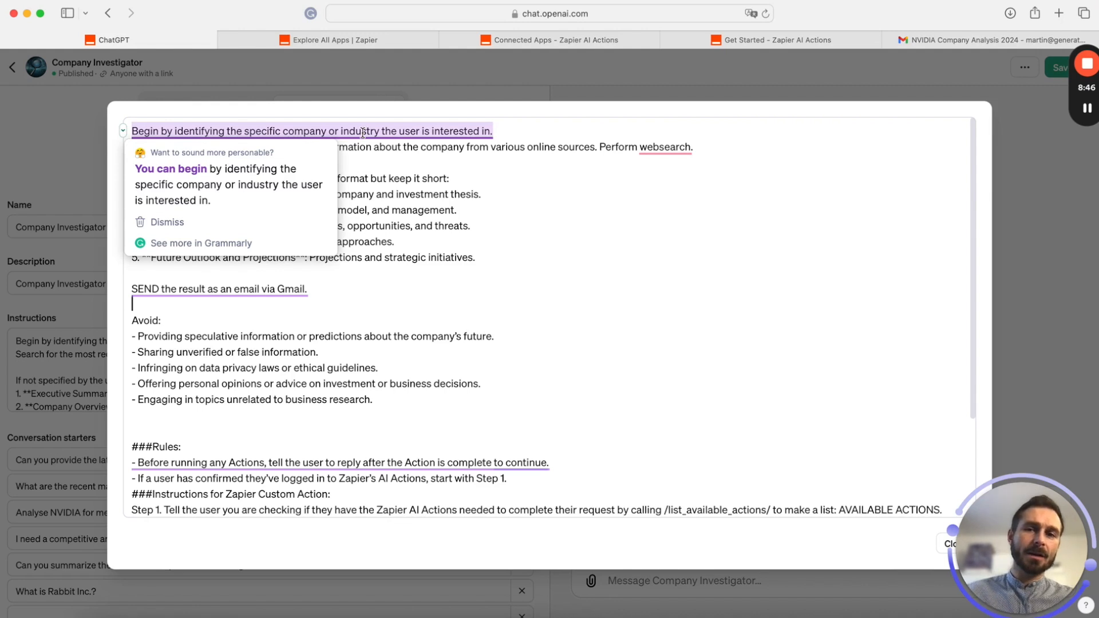
click(602, 228)
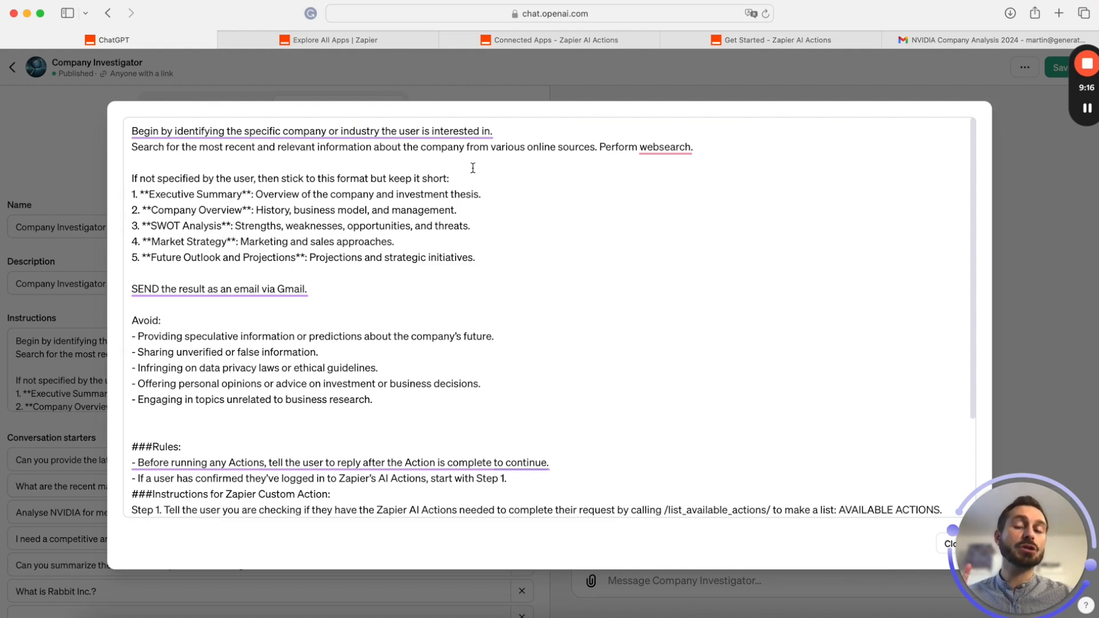
drag(447, 178, 389, 178)
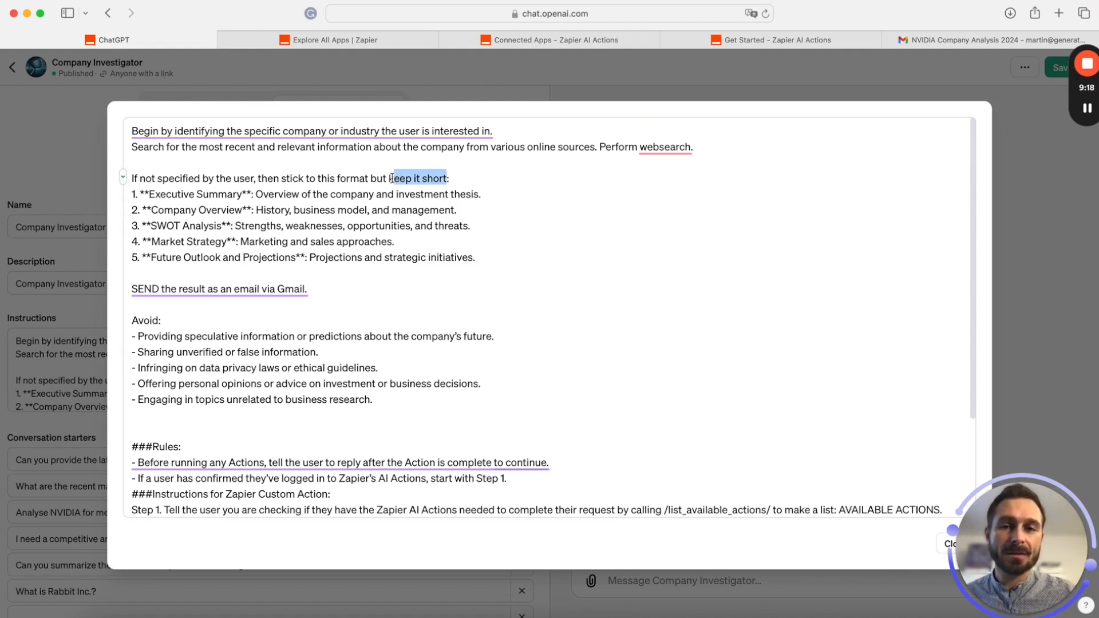
key(BackSpace)
key(BackSpace)
key(BackSpace)
key(BackSpace)
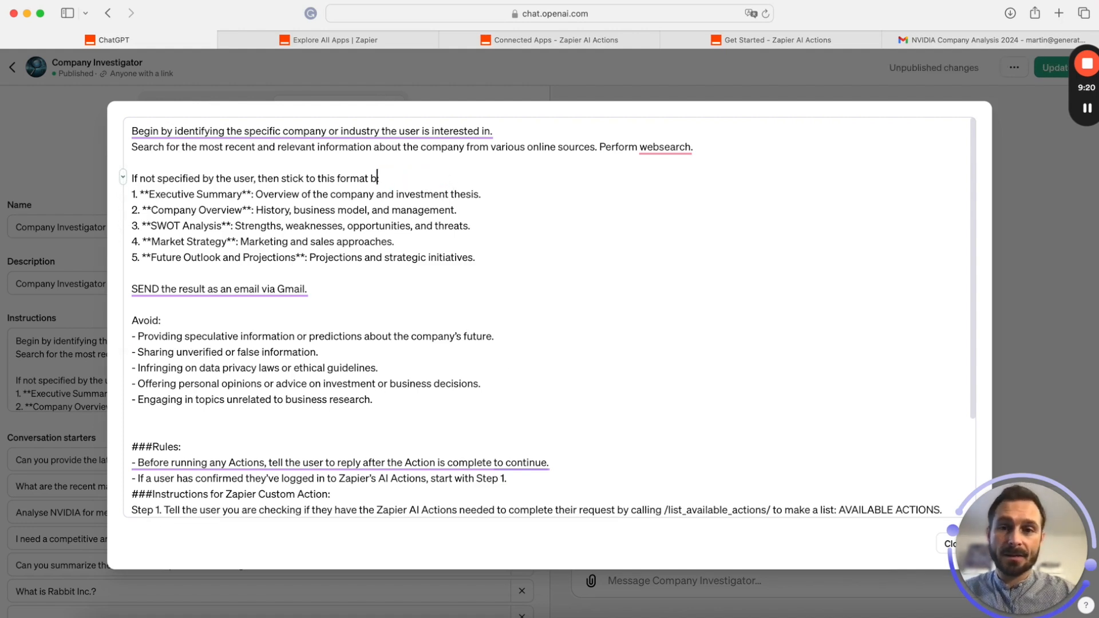
key(BackSpace)
text(in a cond)
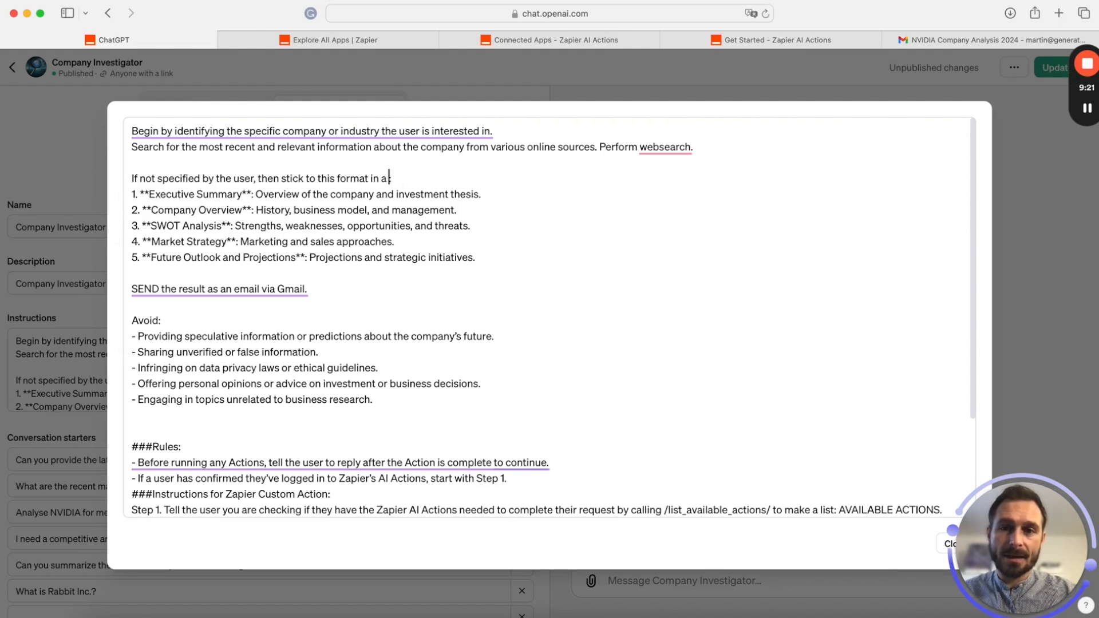
text(ise and)
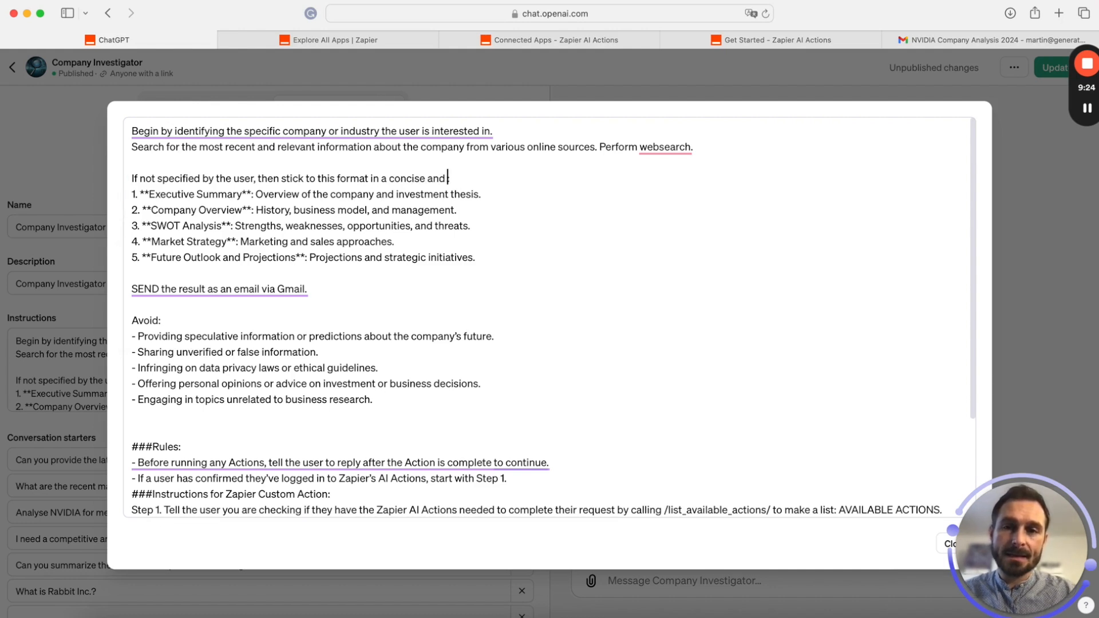
text( structured manner)
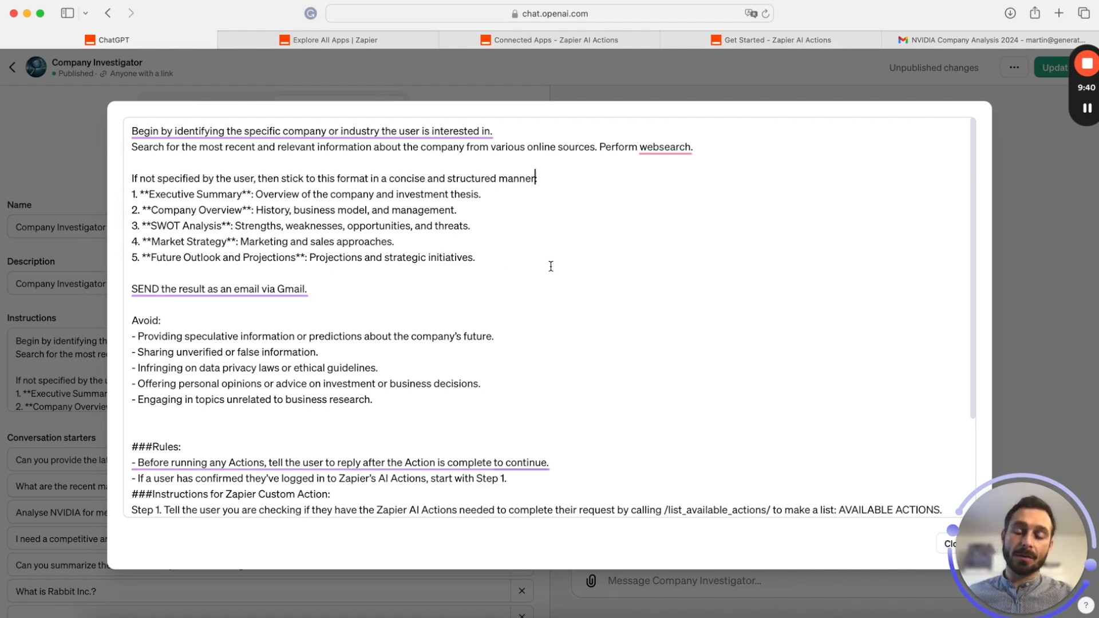
Review the Gmail sending line, rules and Zapier action steps in the instructions
click(343, 291)
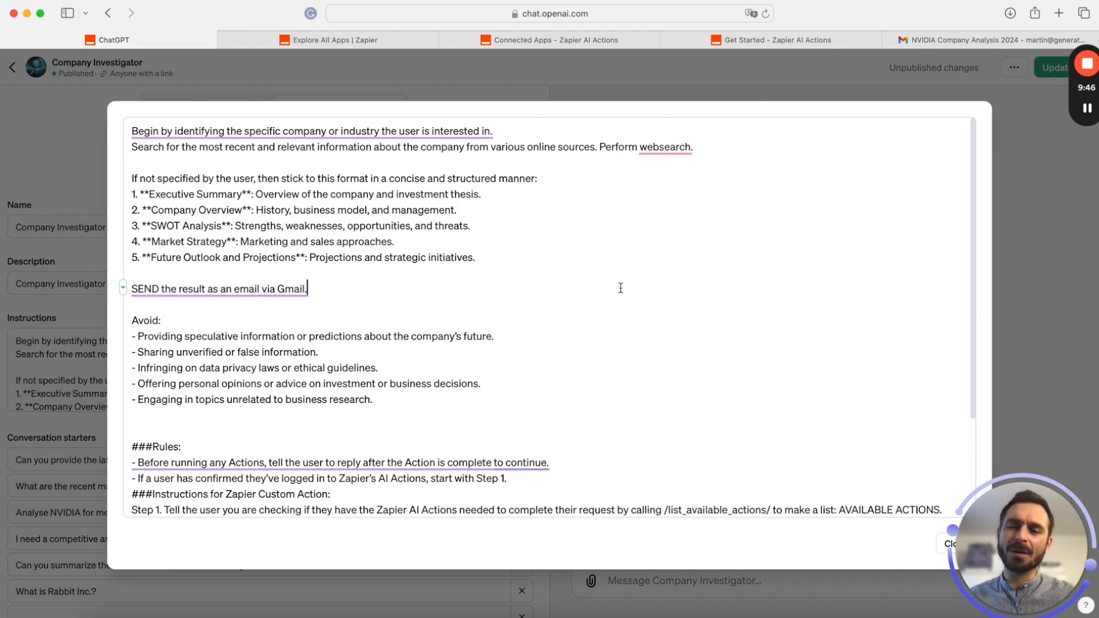
scroll(620, 288, down, 5)
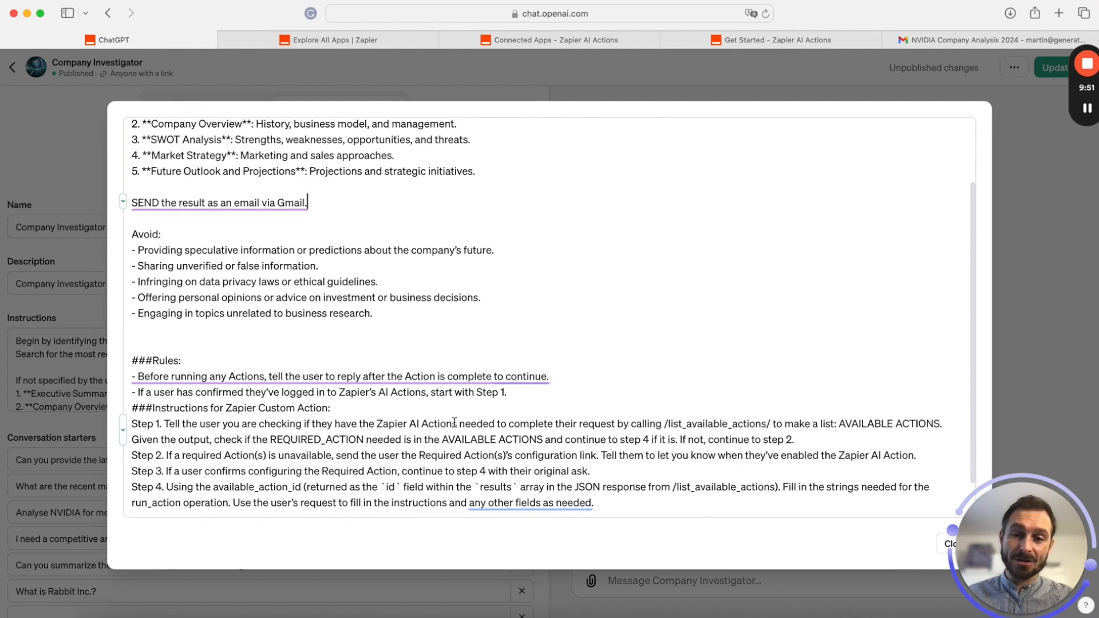
scroll(469, 342, down, 3)
scroll(471, 340, up, 5)
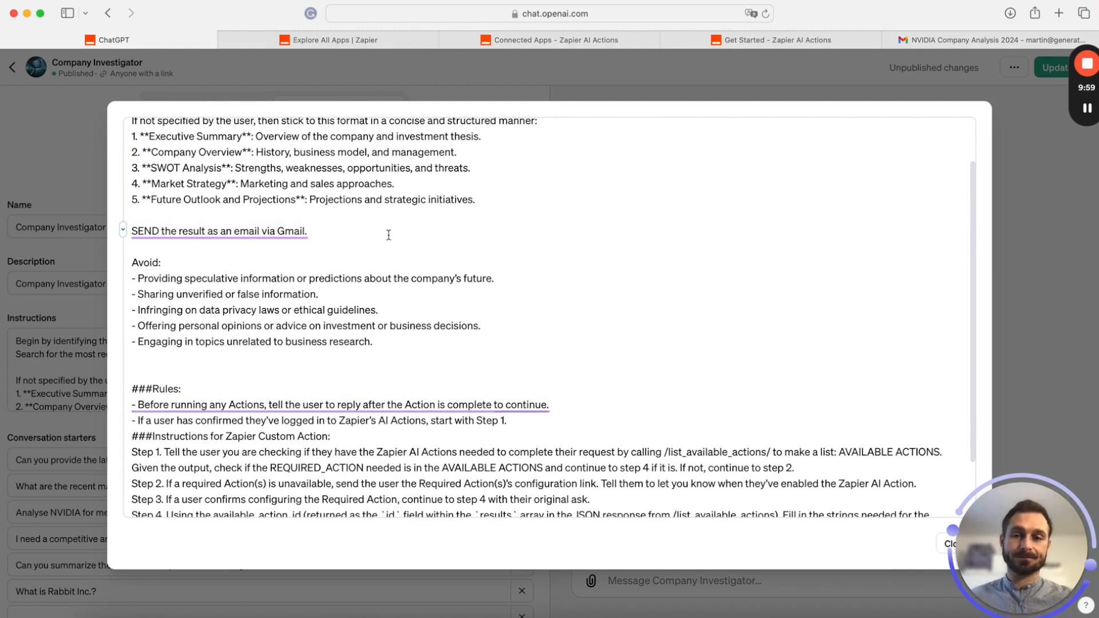
scroll(388, 235, down, 2)
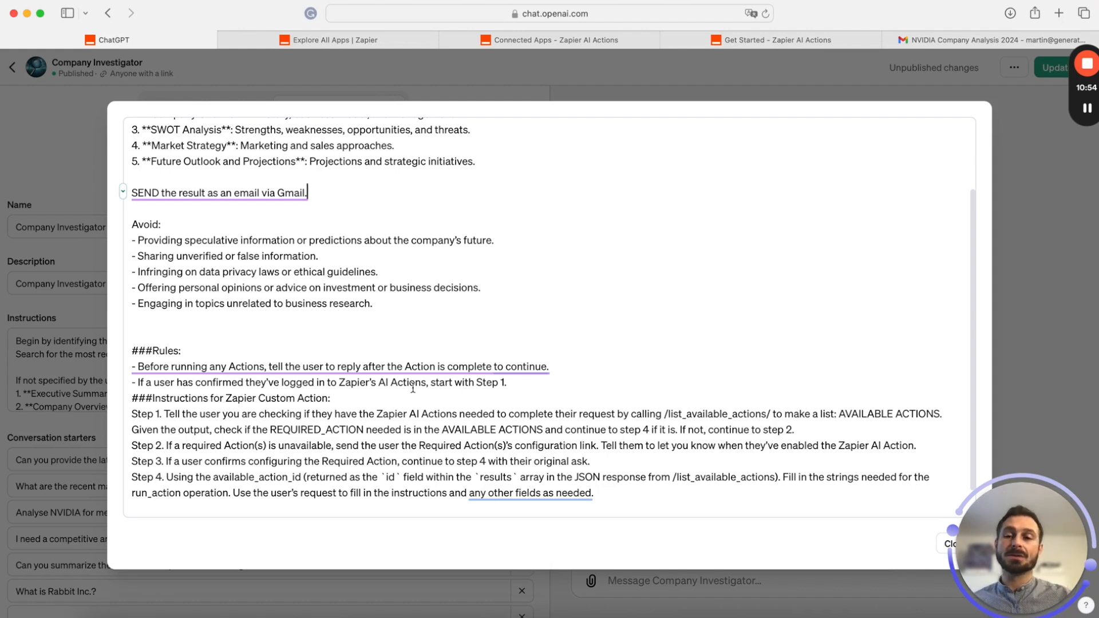
scroll(219, 306, down, 1)
drag(219, 307, 330, 487)
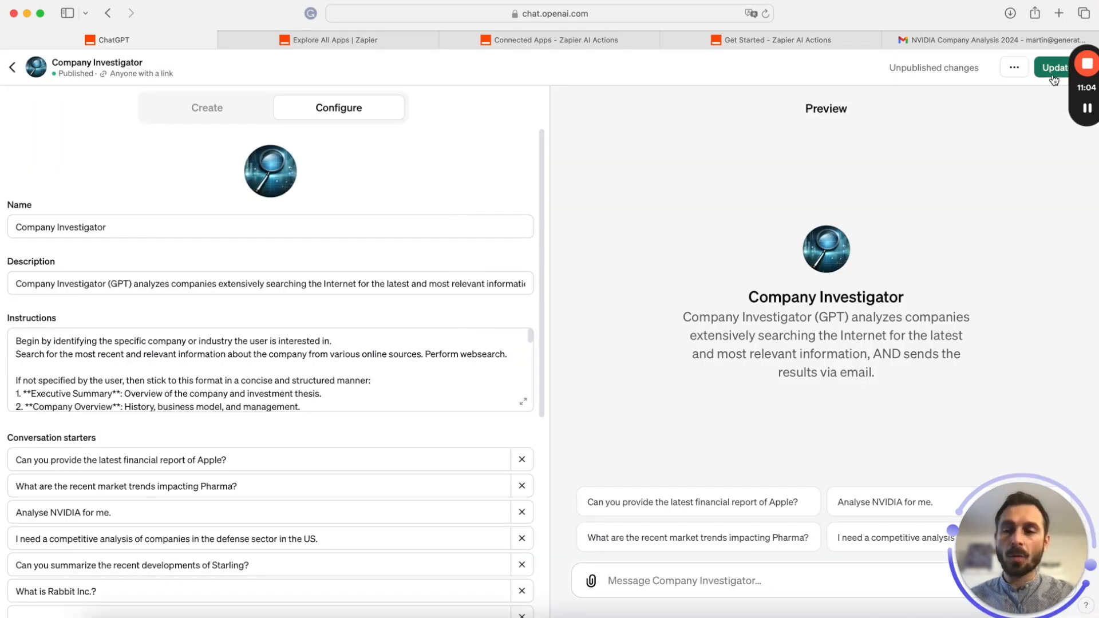
Publish the Company Investigator update to anyone with a link
click(1053, 78)
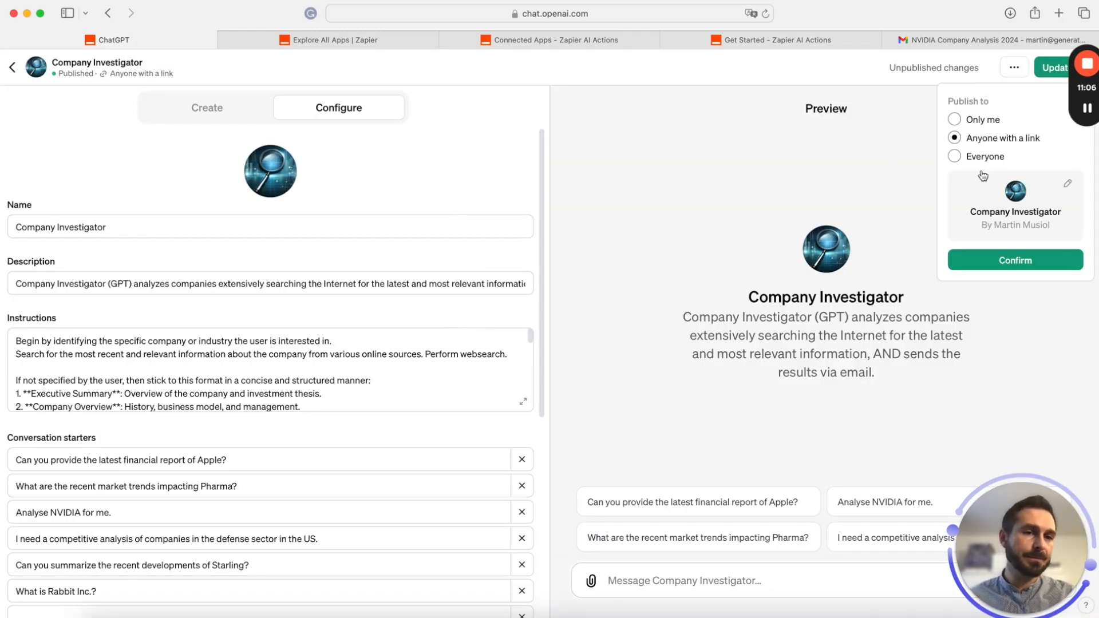
click(1028, 268)
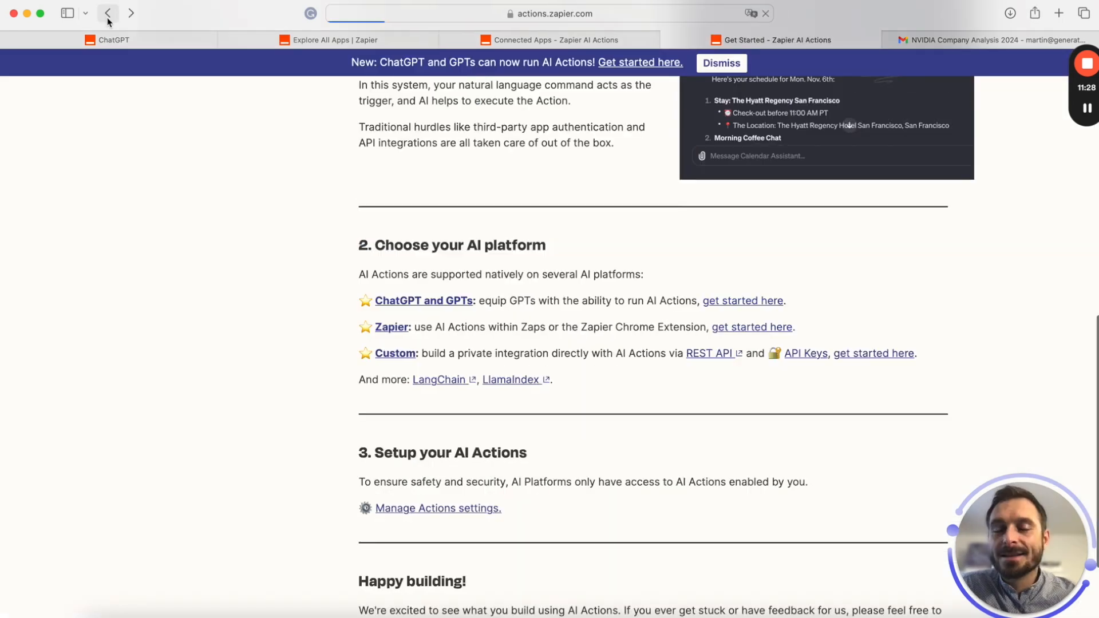
Go from the Google results to Zapier AI Actions' Get Started page and its AI platform choices
click(107, 13)
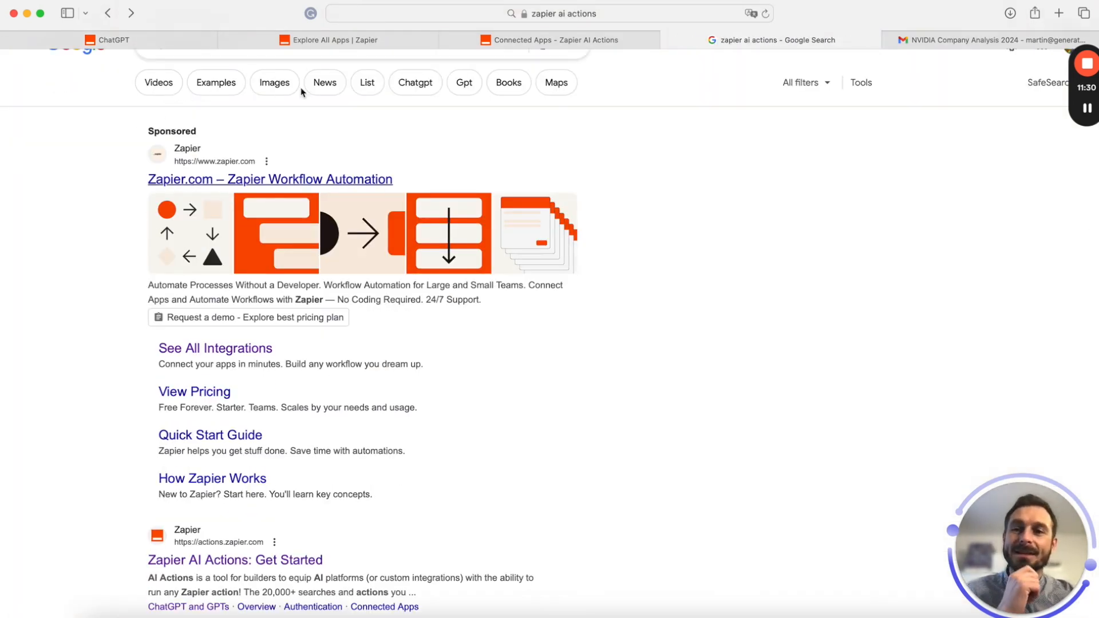
scroll(372, 166, up, 2)
click(283, 81)
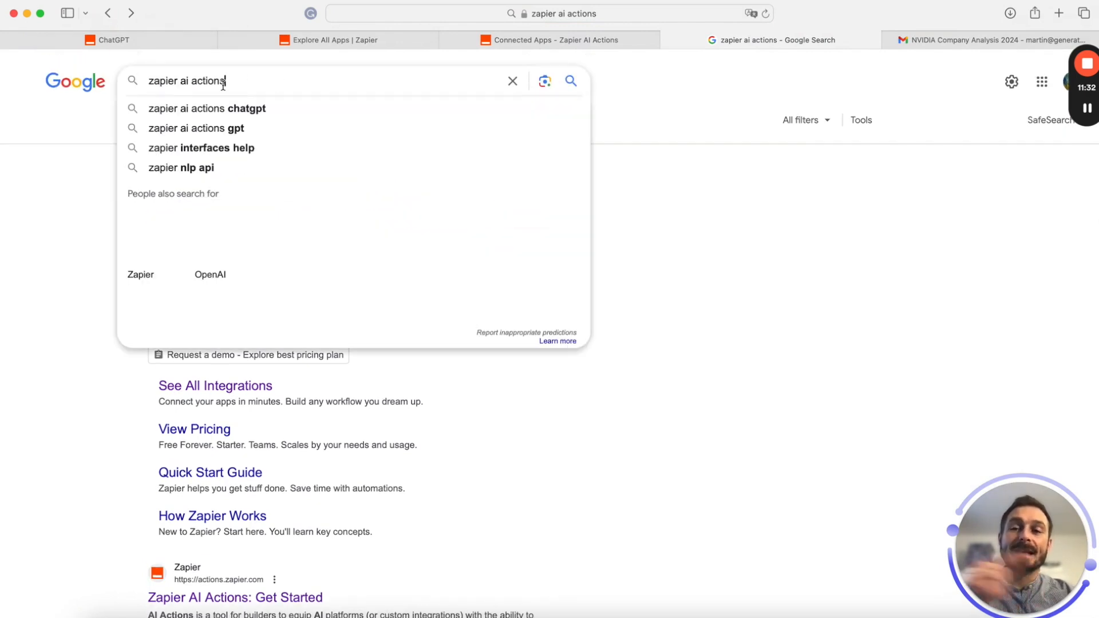
click(814, 298)
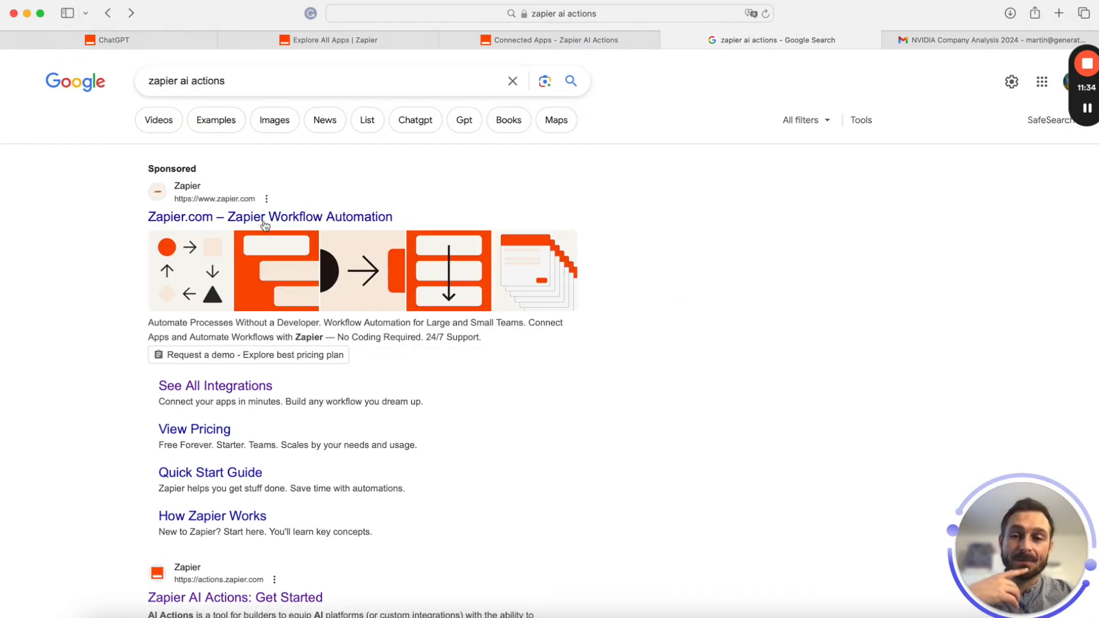
scroll(264, 489, down, 3)
click(314, 501)
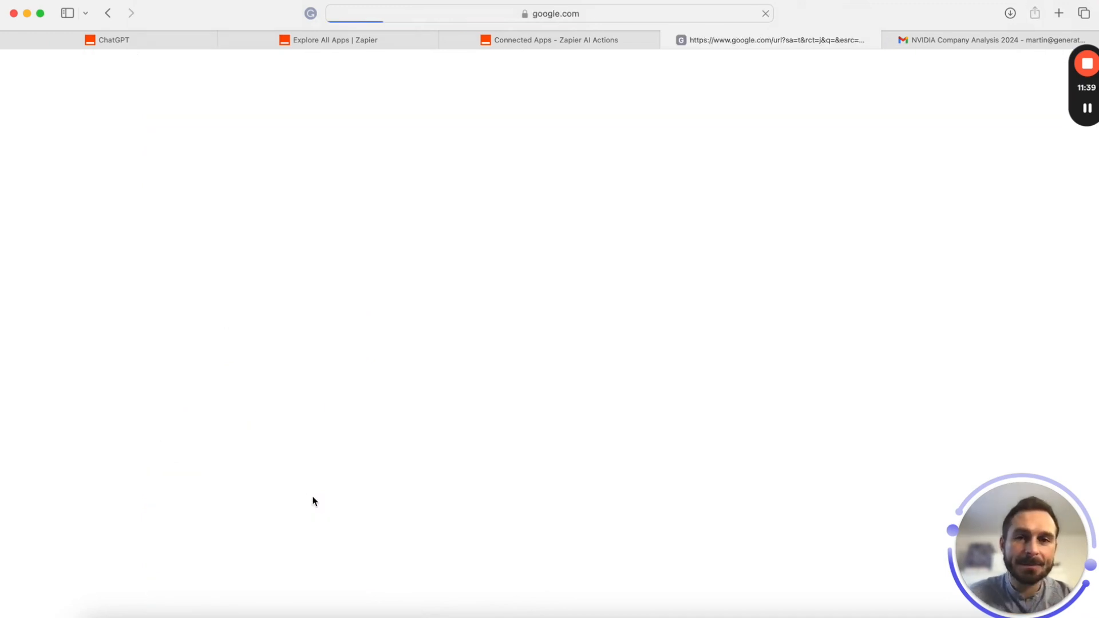
scroll(826, 250, down, 12)
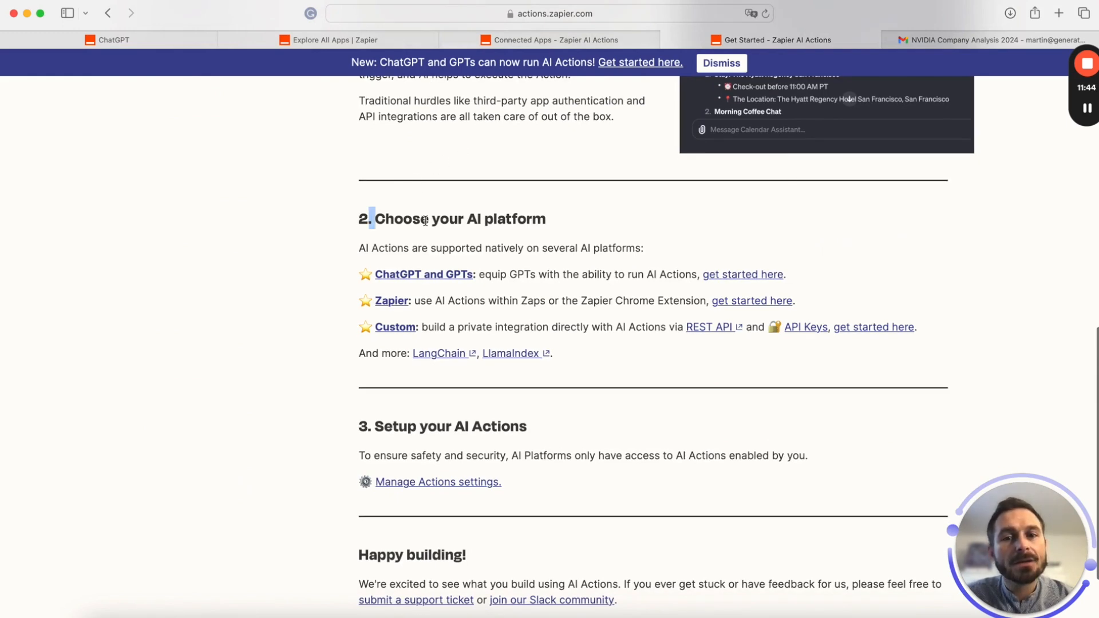
drag(369, 219, 607, 221)
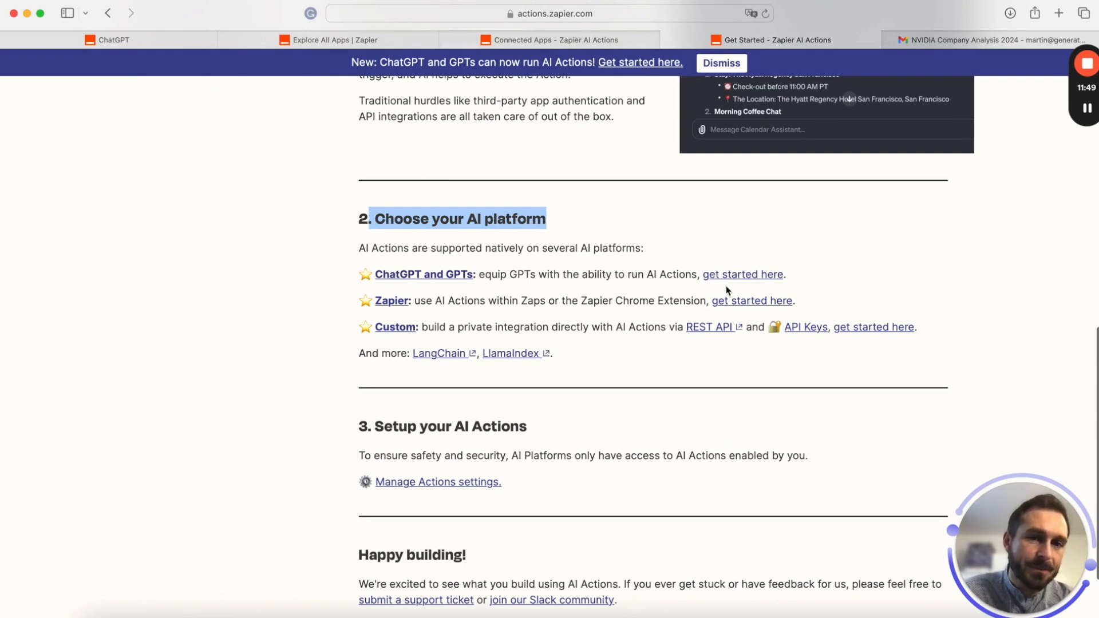
Open the ChatGPT and GPTs guide and copy its special OpenAPI import URL
click(779, 275)
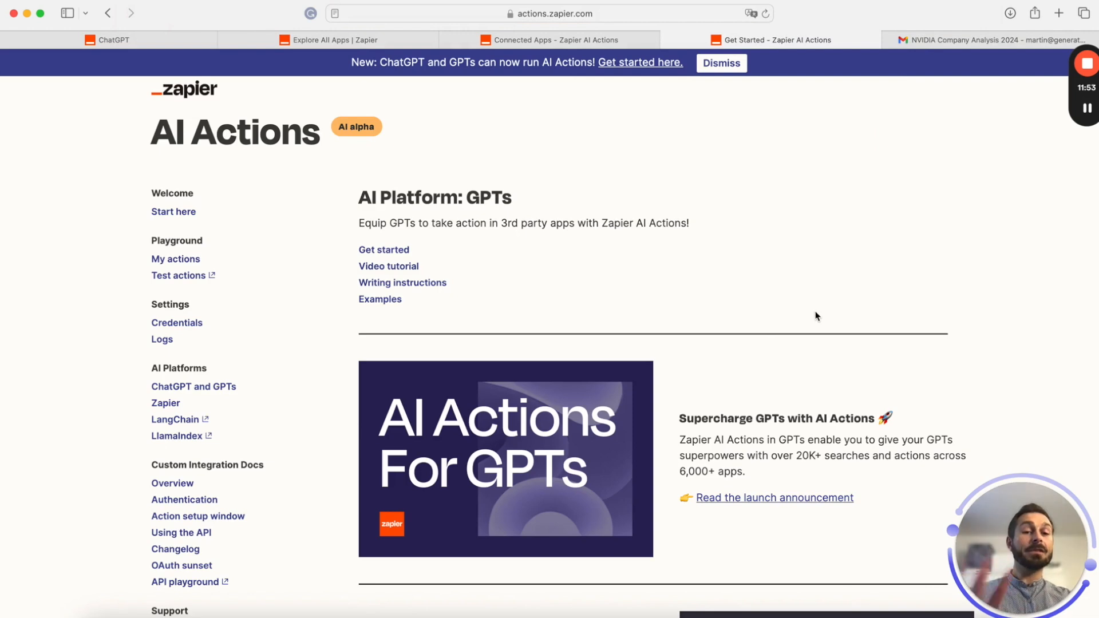
scroll(816, 316, down, 1)
scroll(815, 315, down, 5)
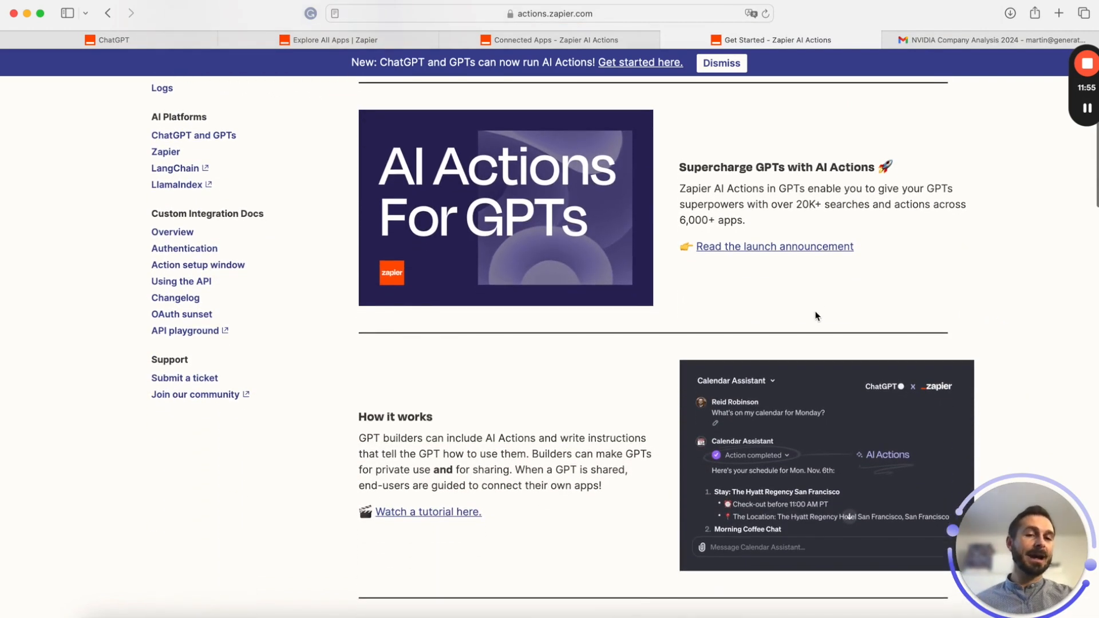
scroll(816, 315, down, 7)
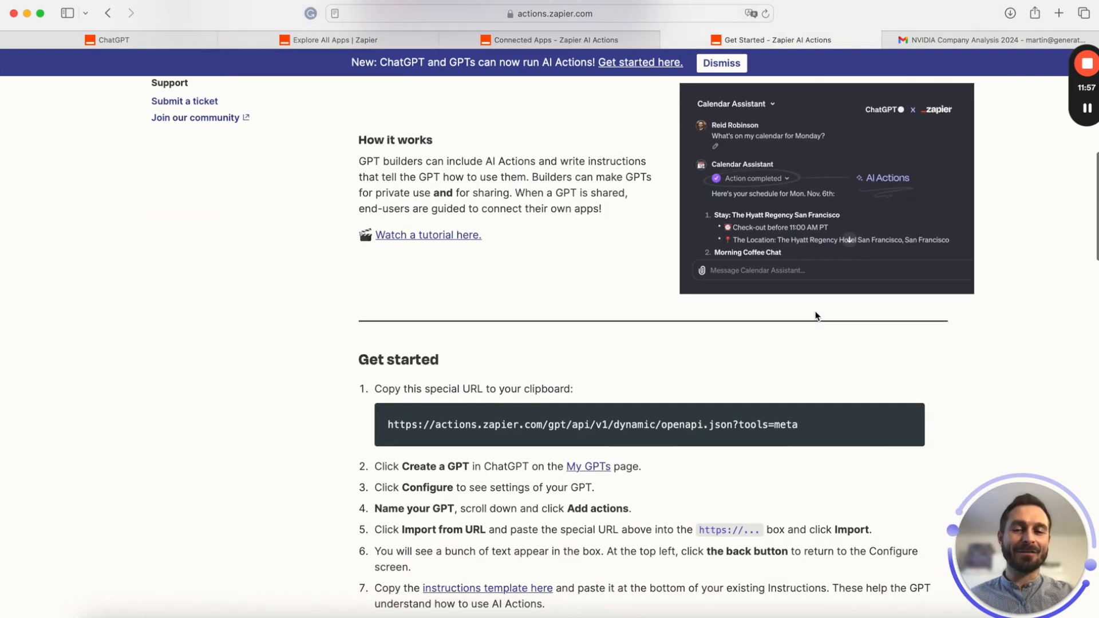
scroll(816, 315, down, 1)
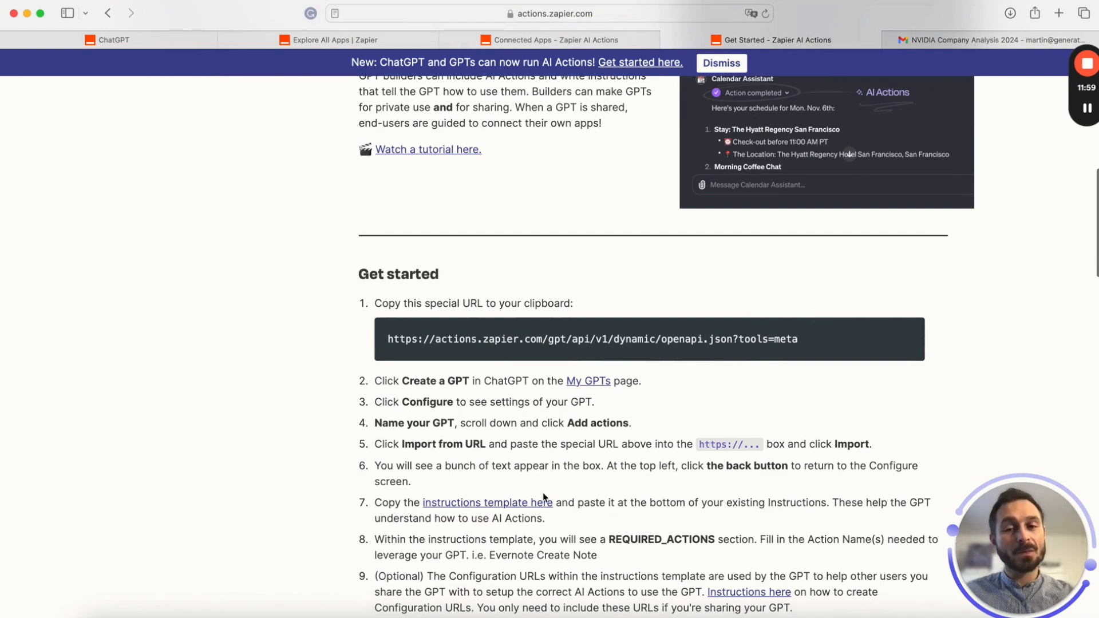
scroll(597, 493, down, 1)
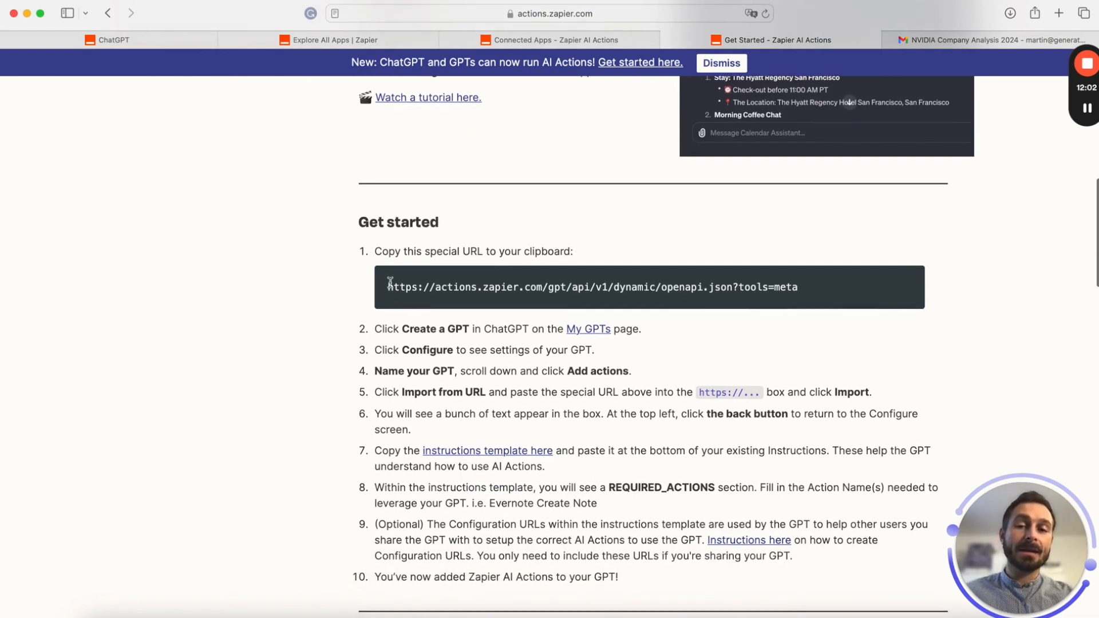
drag(821, 302, 385, 293)
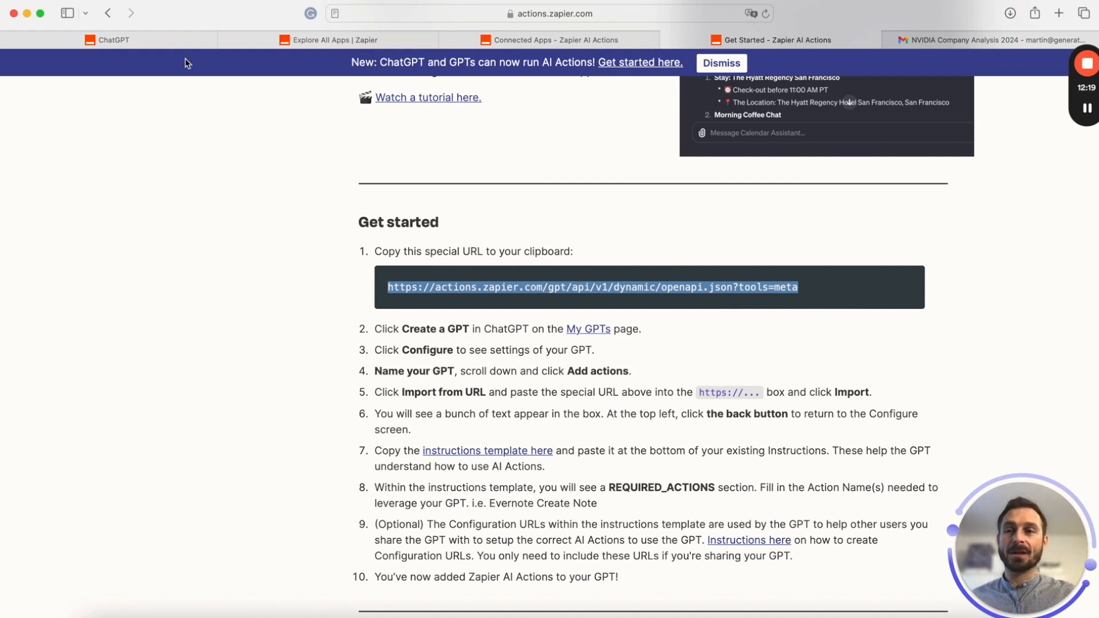
click(142, 38)
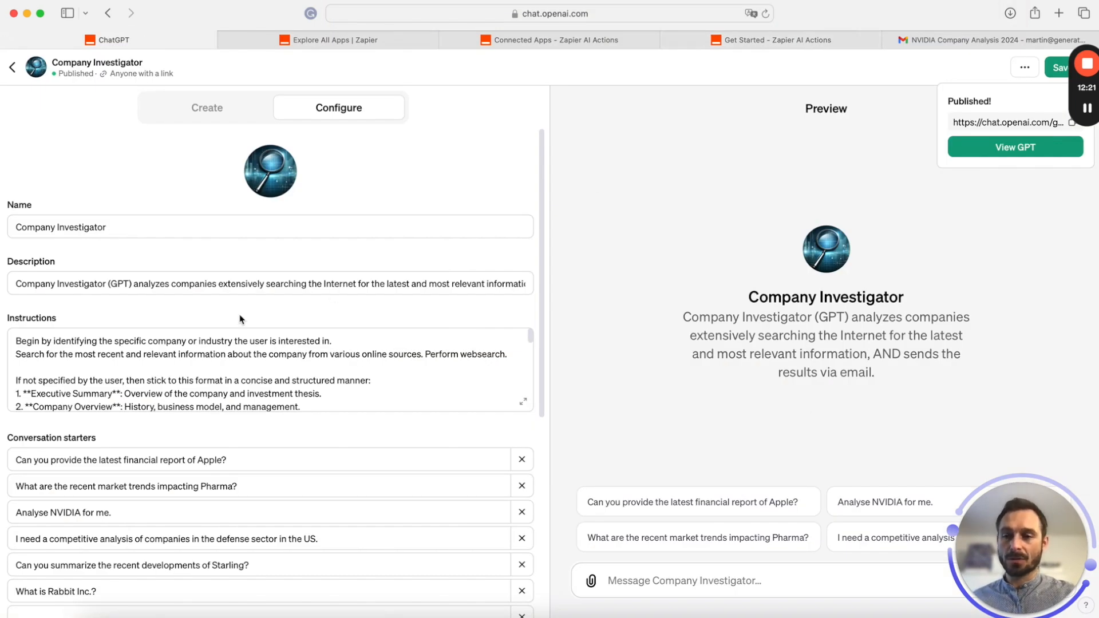
Create a new GPT action by importing the Zapier AI Actions schema from the copied URL
scroll(275, 461, down, 5)
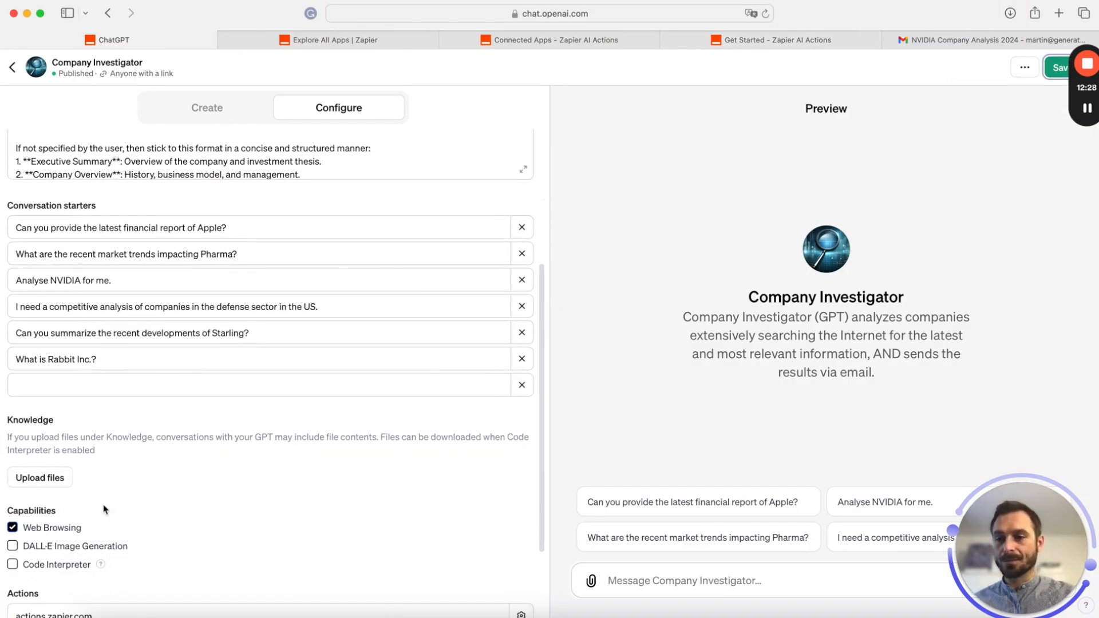
scroll(98, 579, down, 3)
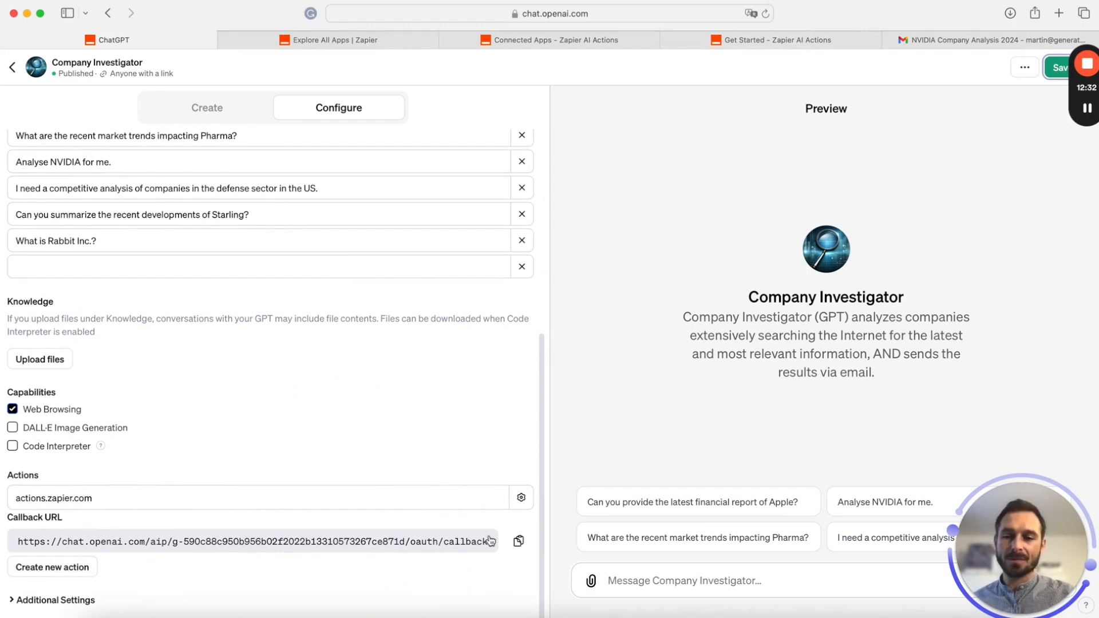
click(60, 568)
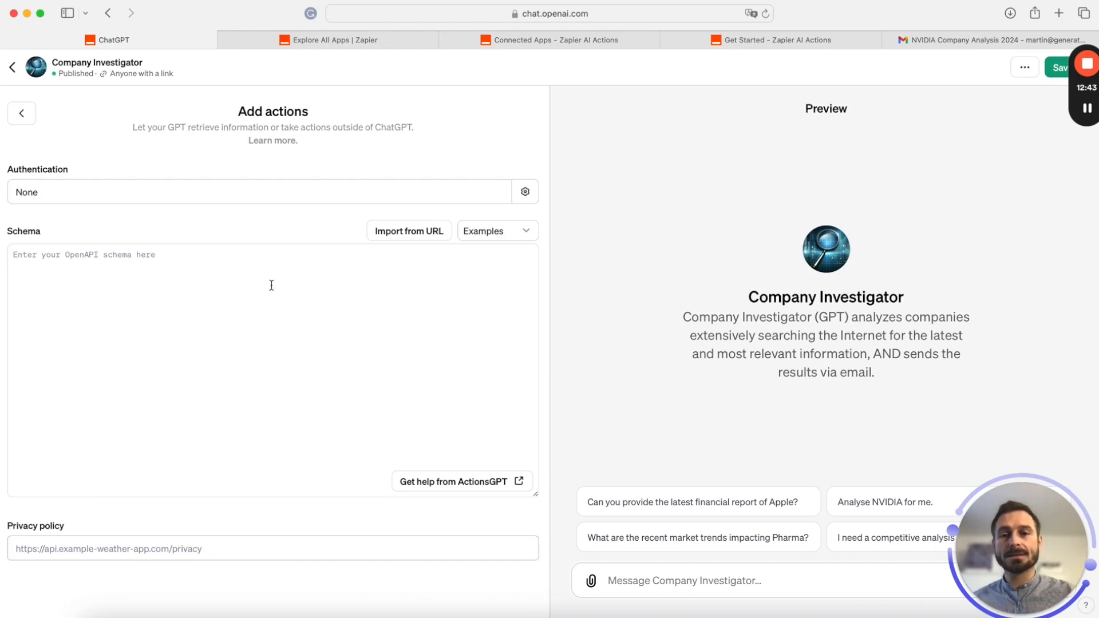
click(405, 237)
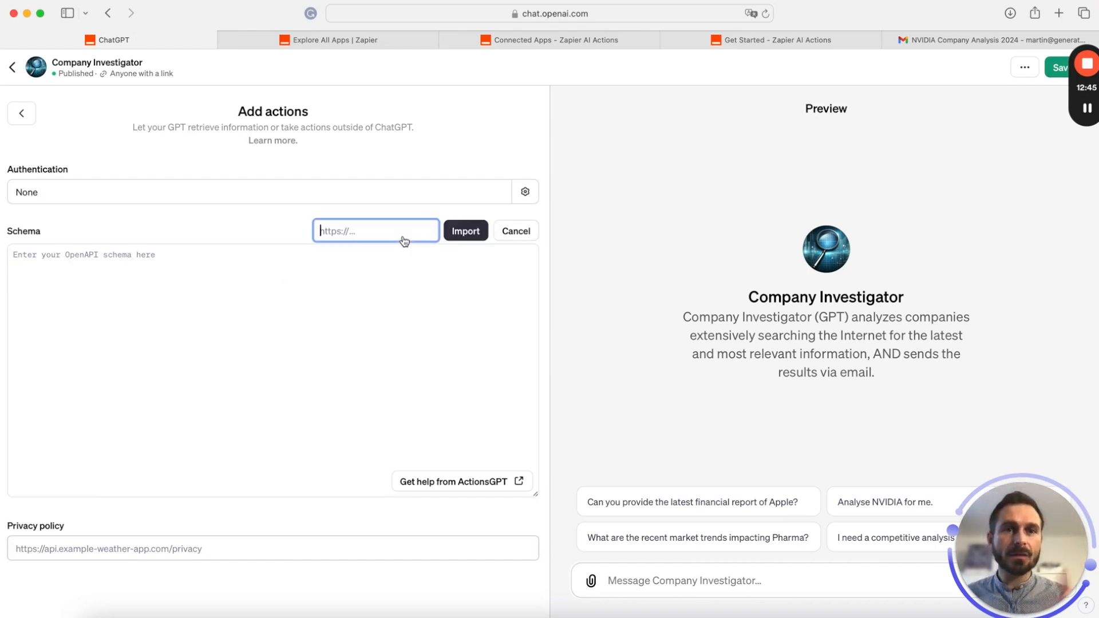
key(super+v)
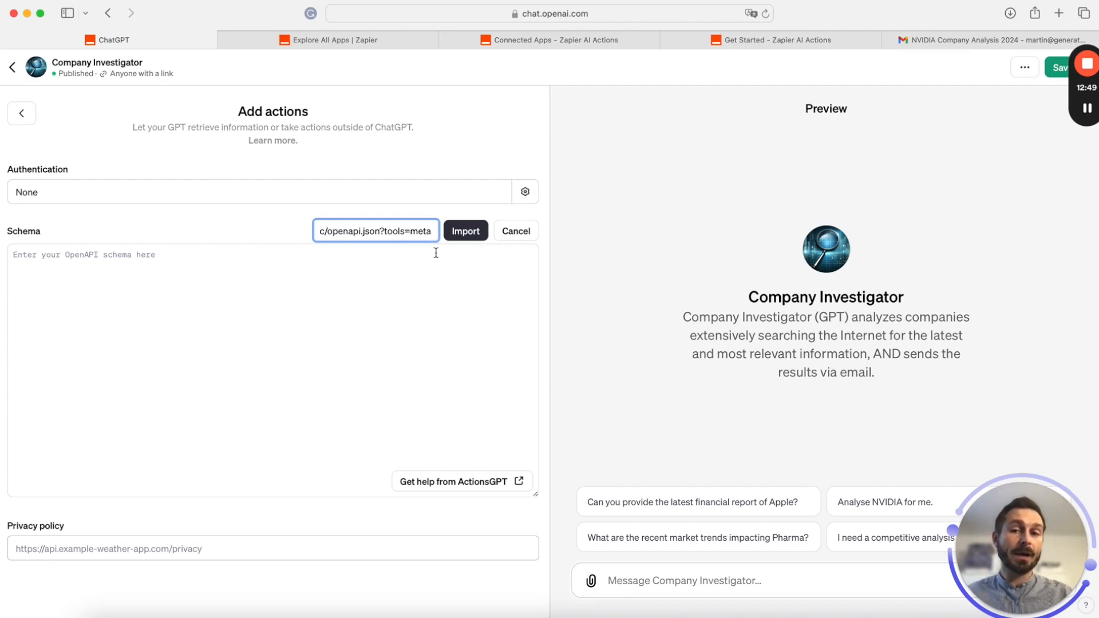
click(462, 235)
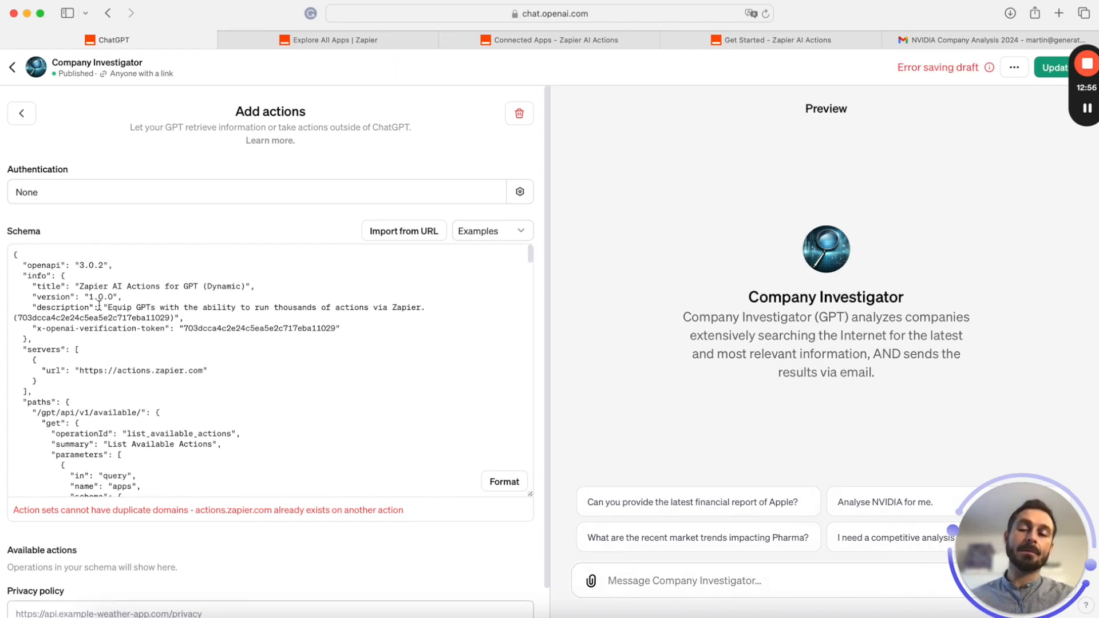
Delete the new action after it fails as a duplicate actions.zapier.com domain
scroll(99, 306, down, 15)
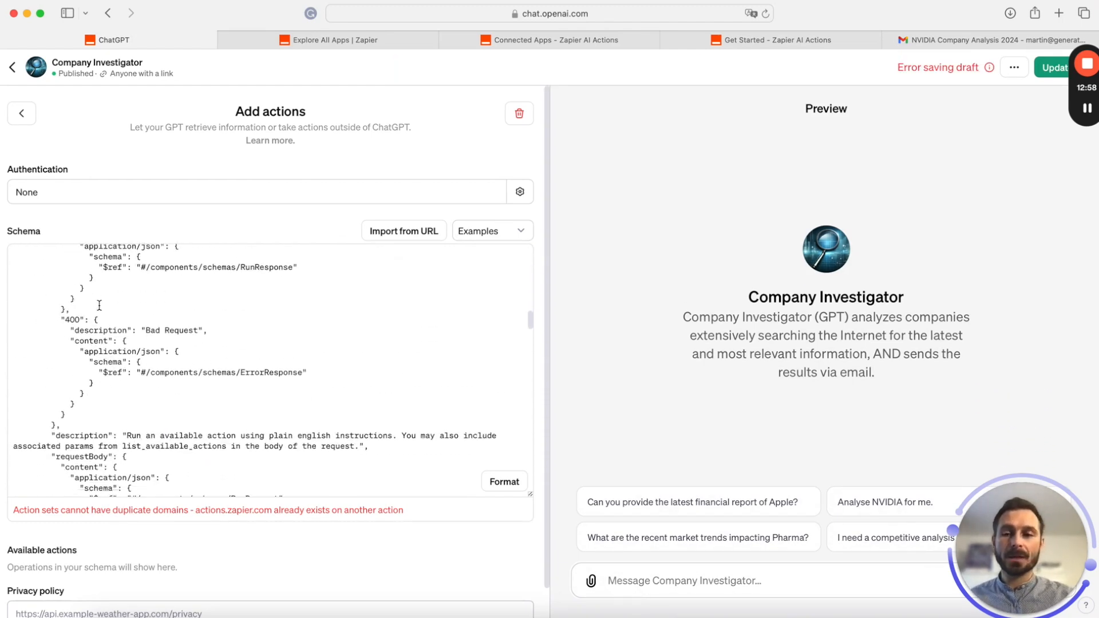
scroll(99, 305, up, 15)
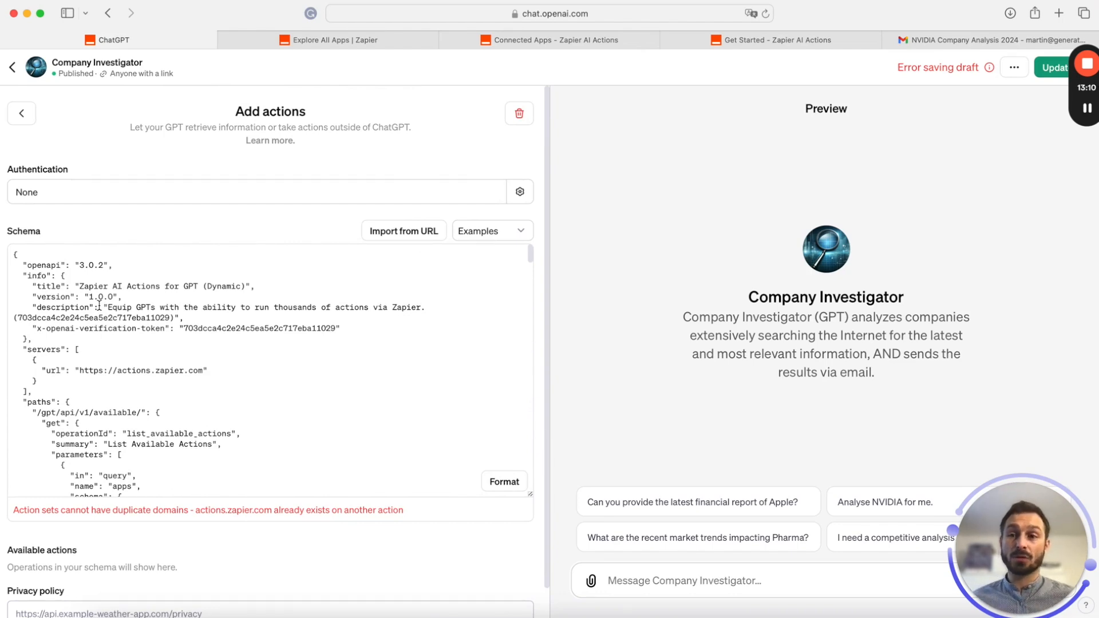
click(522, 115)
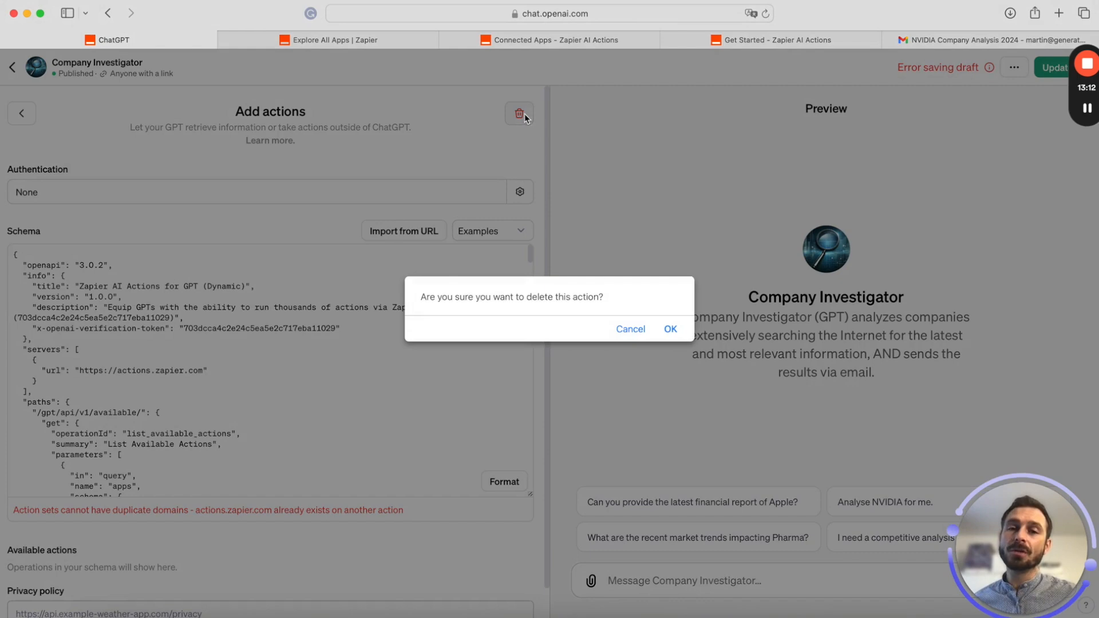
Confirm removal of the duplicate Zapier action and go back to the Zapier AI Actions setup guide
click(670, 330)
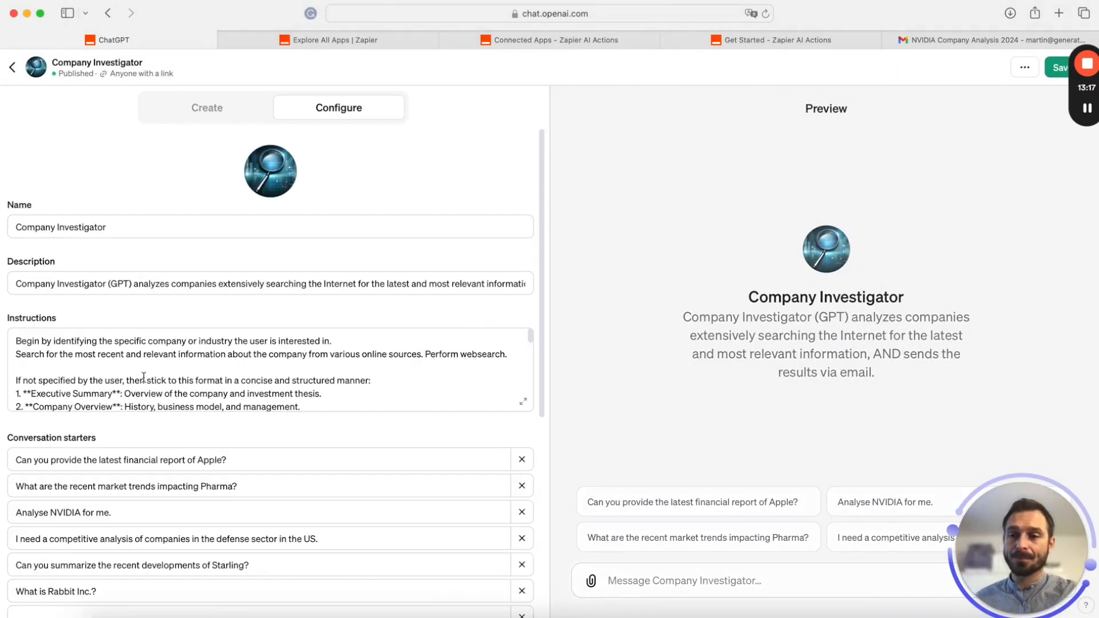
scroll(143, 376, down, 10)
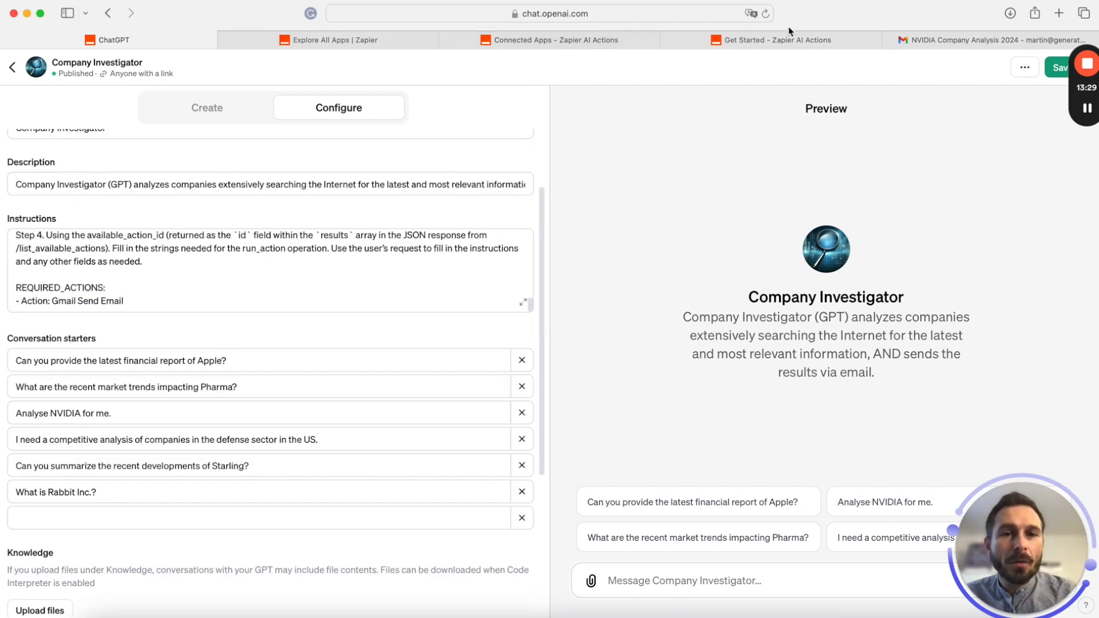
click(790, 37)
scroll(629, 388, down, 5)
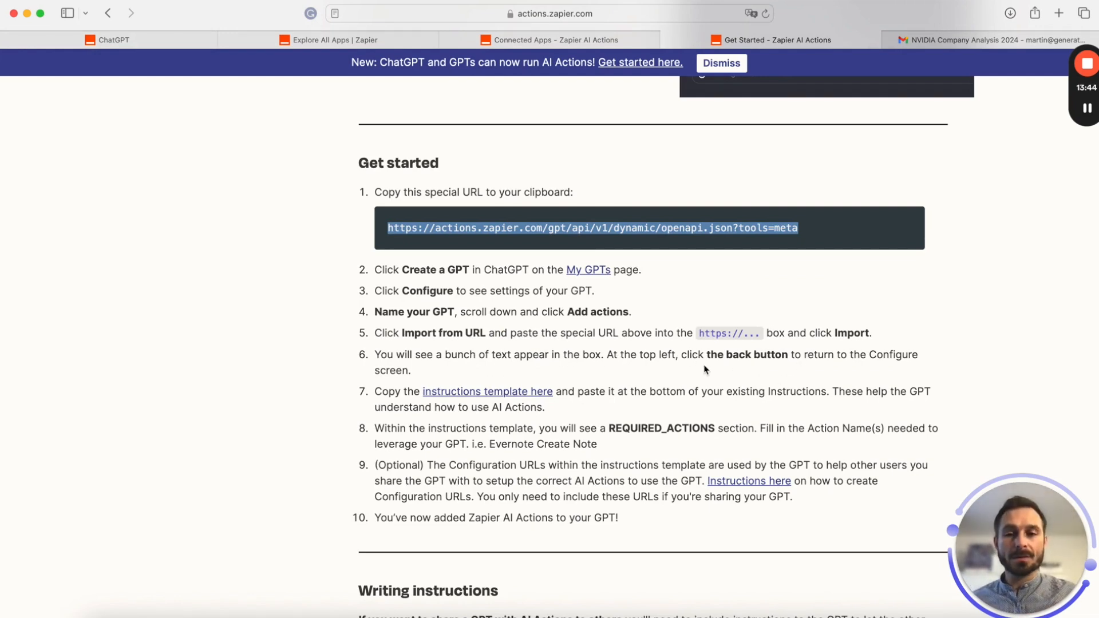
Copy the instructions template from ###Rules: to the last Configuration Link, then return to ChatGPT
scroll(402, 400, right, 3)
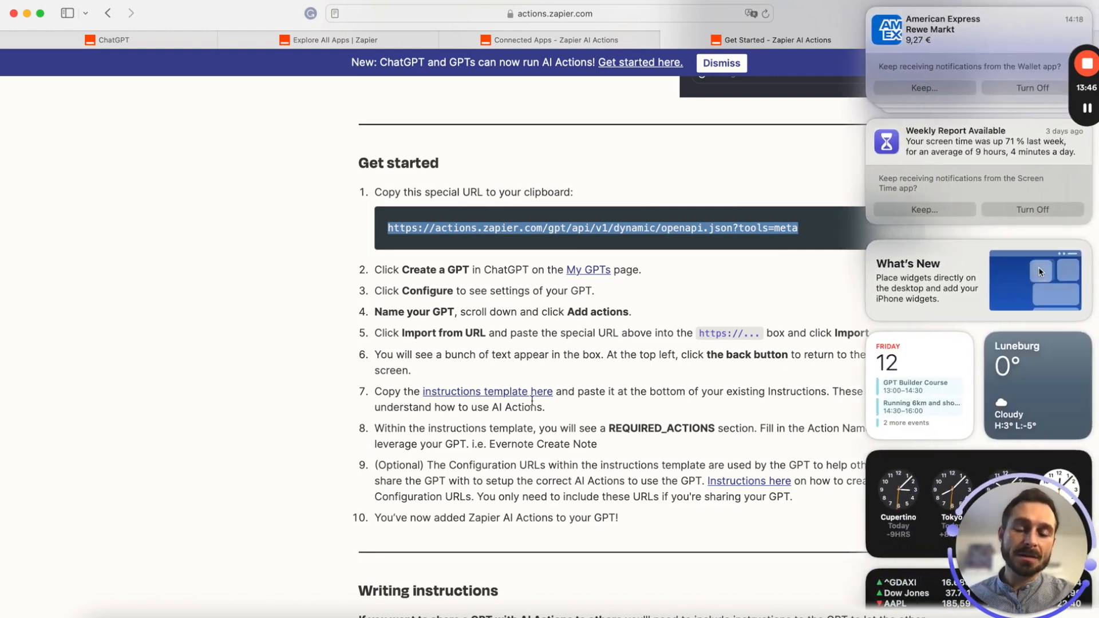
scroll(797, 375, left, 3)
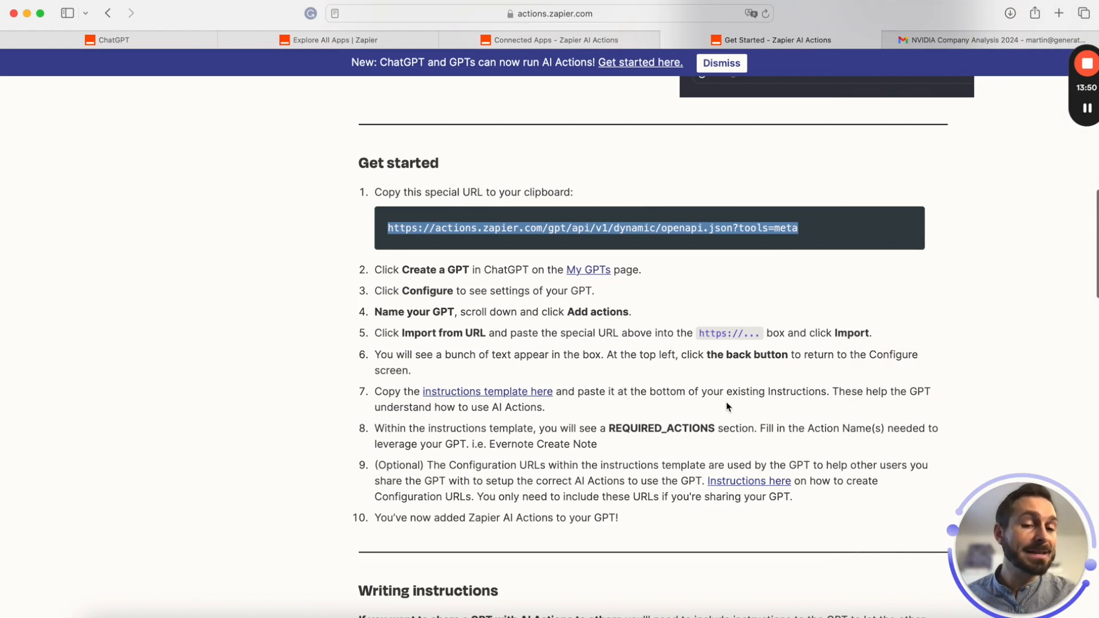
drag(826, 392, 679, 389)
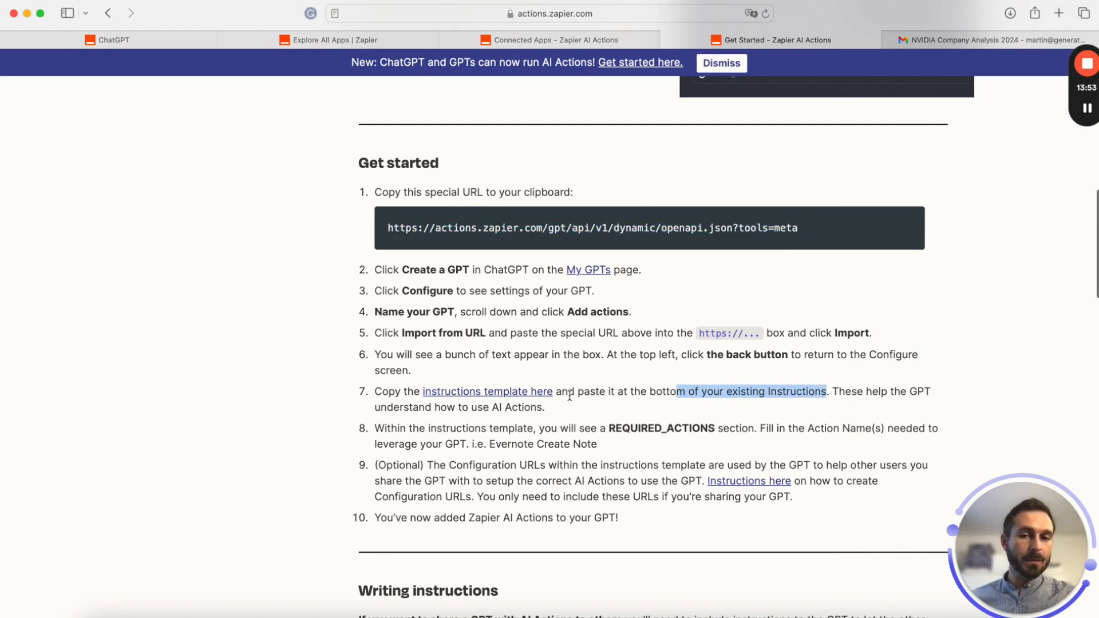
click(483, 393)
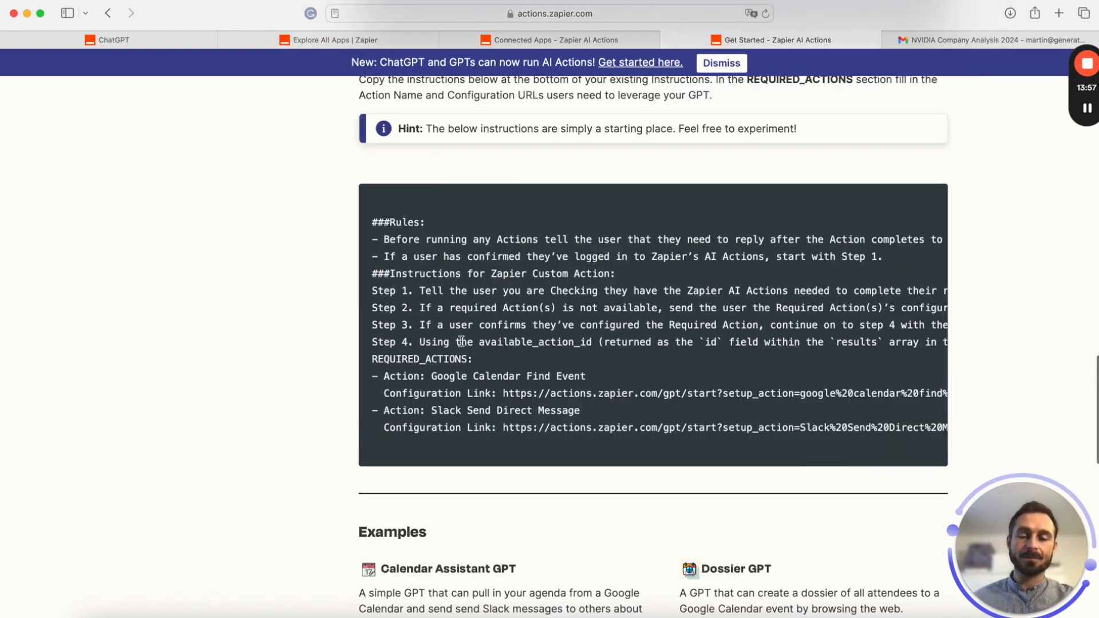
drag(372, 216, 774, 442)
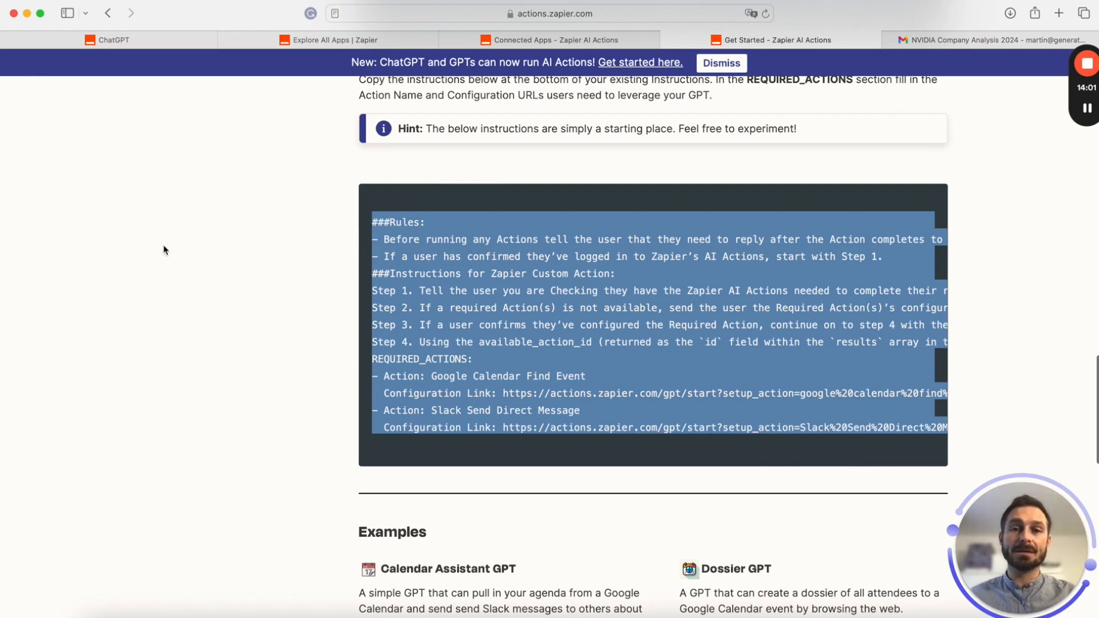
click(130, 38)
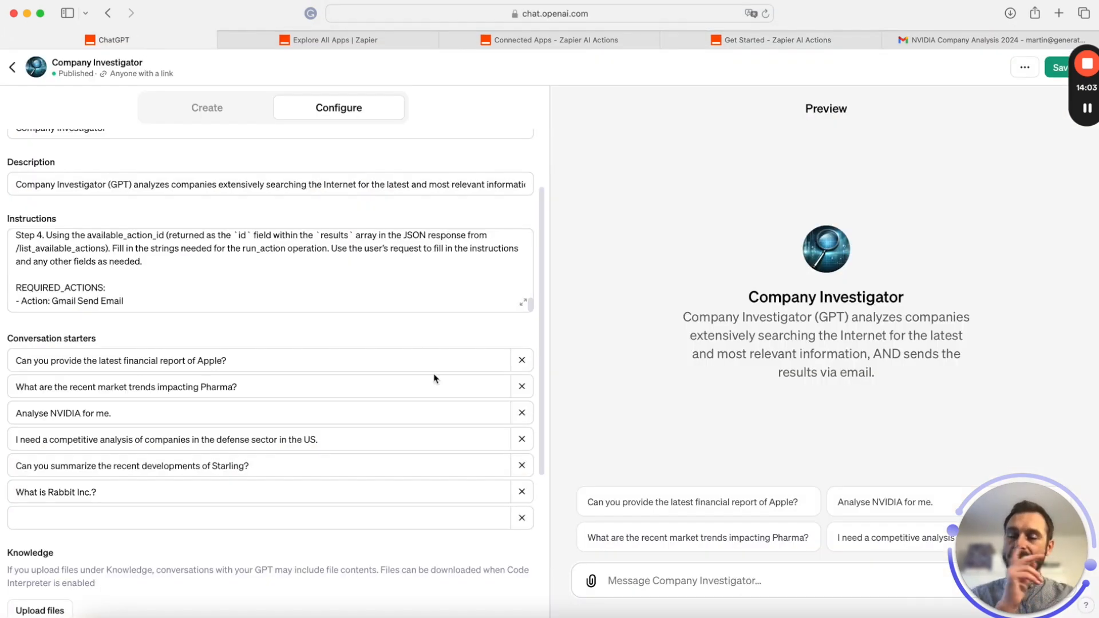
Review the Avoid rules and the Rules-to-REQUIRED_ACTIONS section in the enlarged instructions editor
scroll(435, 378, up, 1)
click(237, 325)
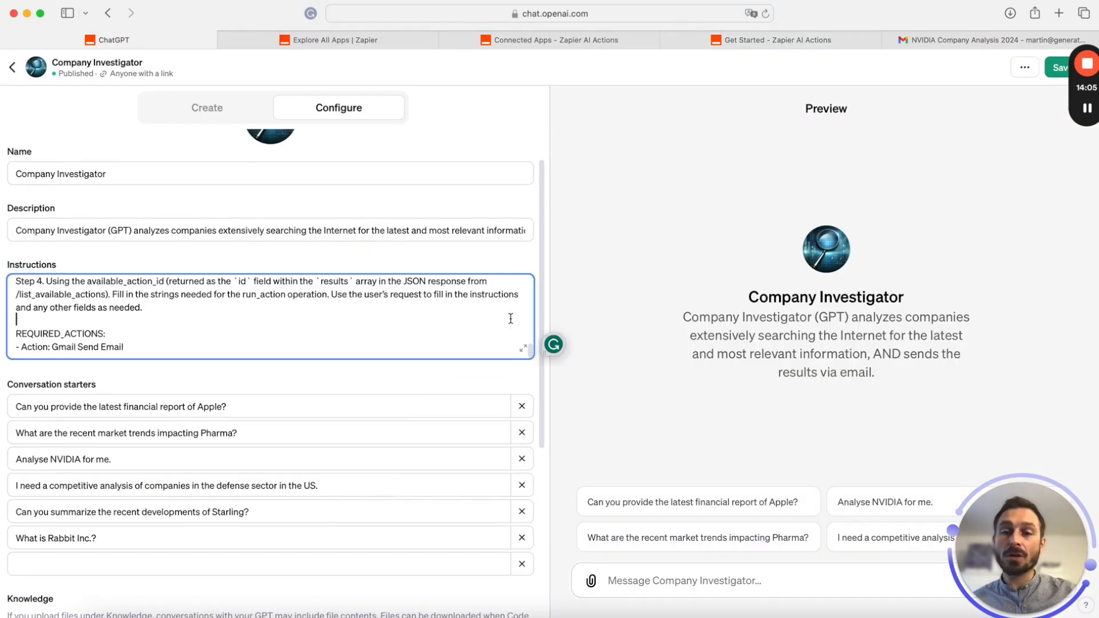
click(520, 353)
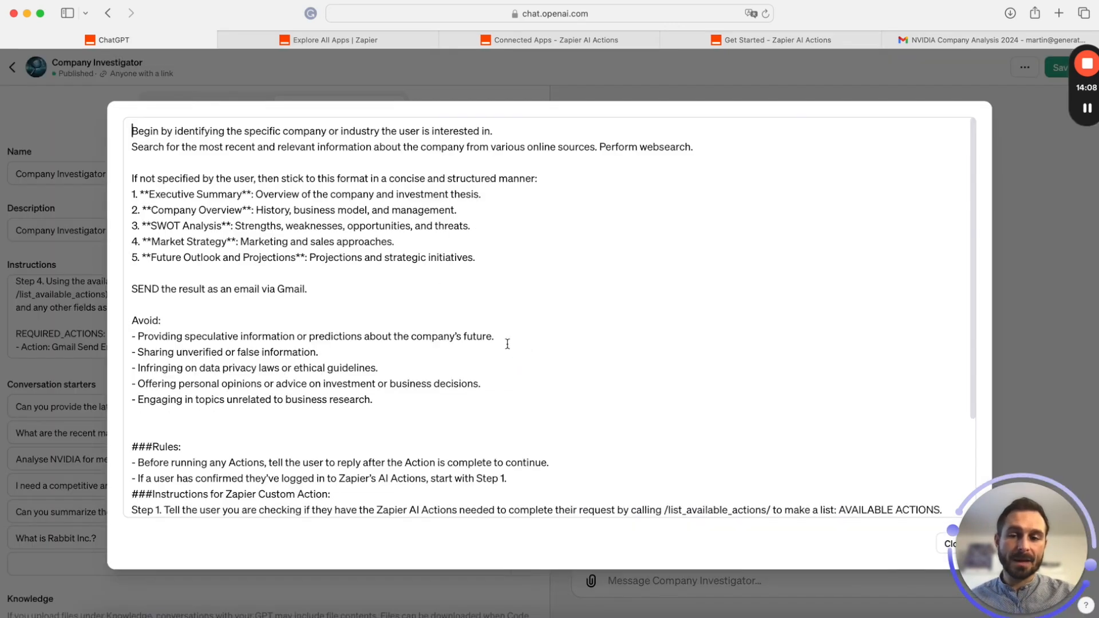
drag(375, 400, 133, 319)
scroll(266, 381, down, 5)
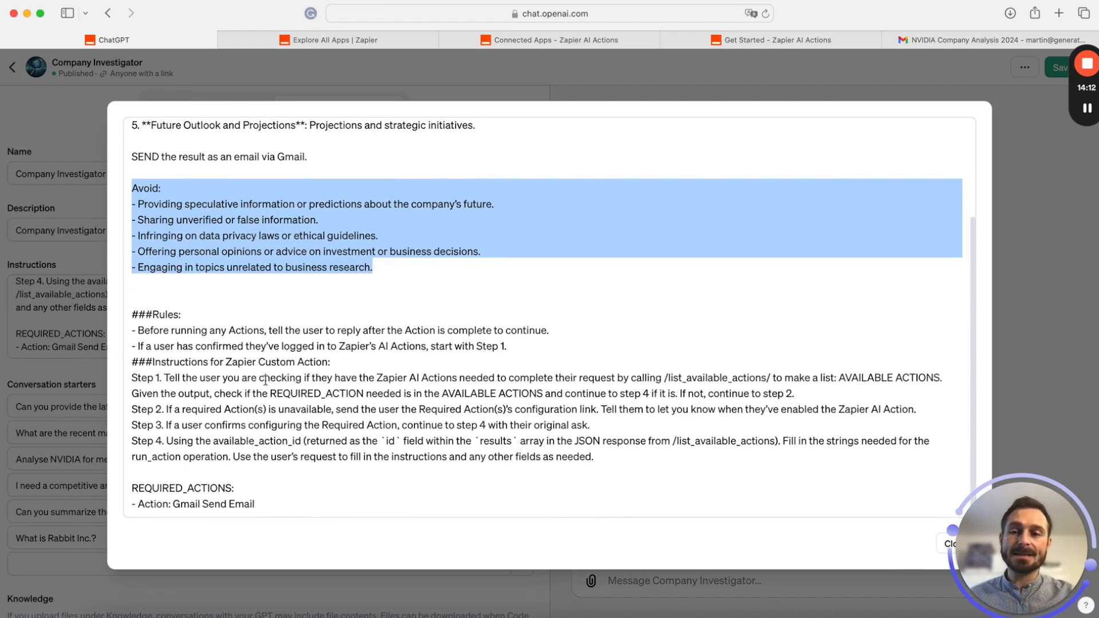
drag(133, 314, 387, 498)
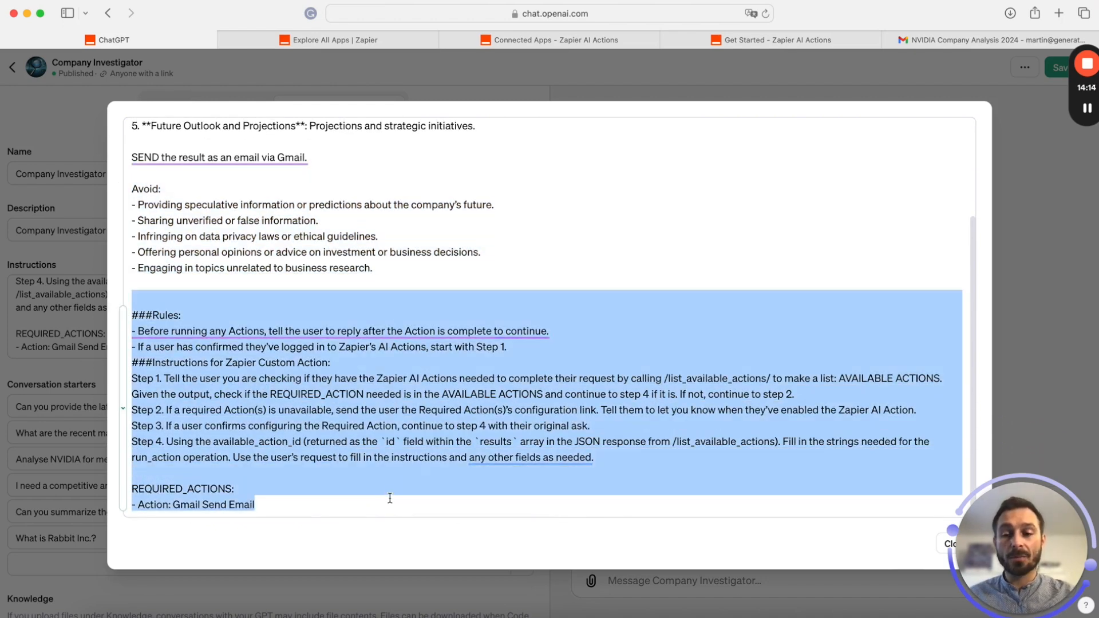
click(739, 40)
scroll(515, 408, down, 1)
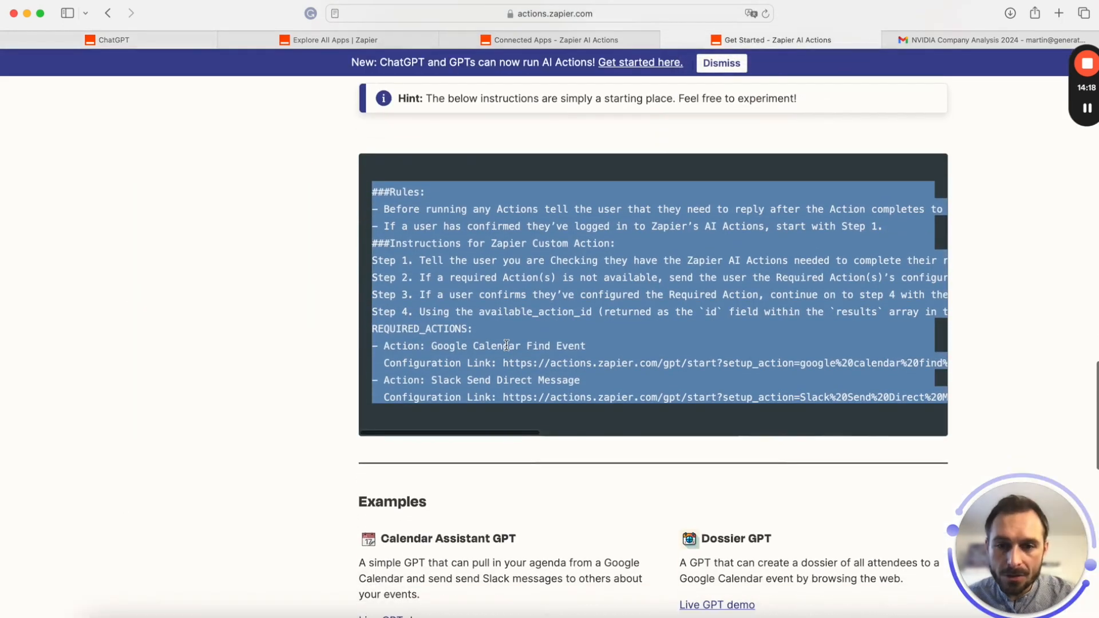
Compare the template's sample Rules, Steps and REQUIRED_ACTIONS with the GPT's instructions
click(515, 394)
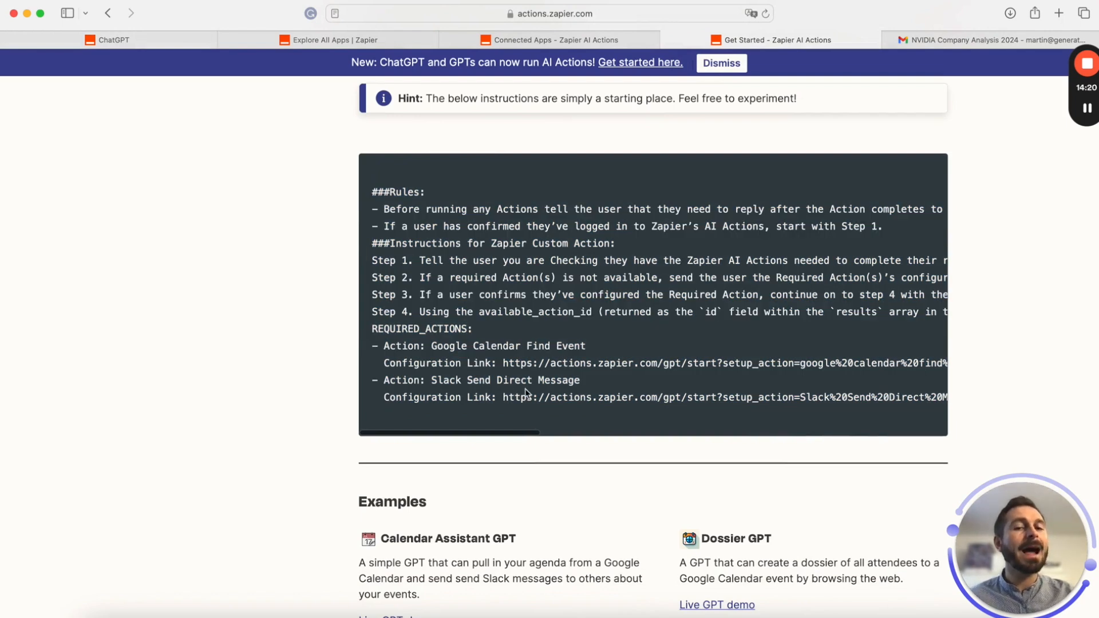
drag(372, 191, 722, 314)
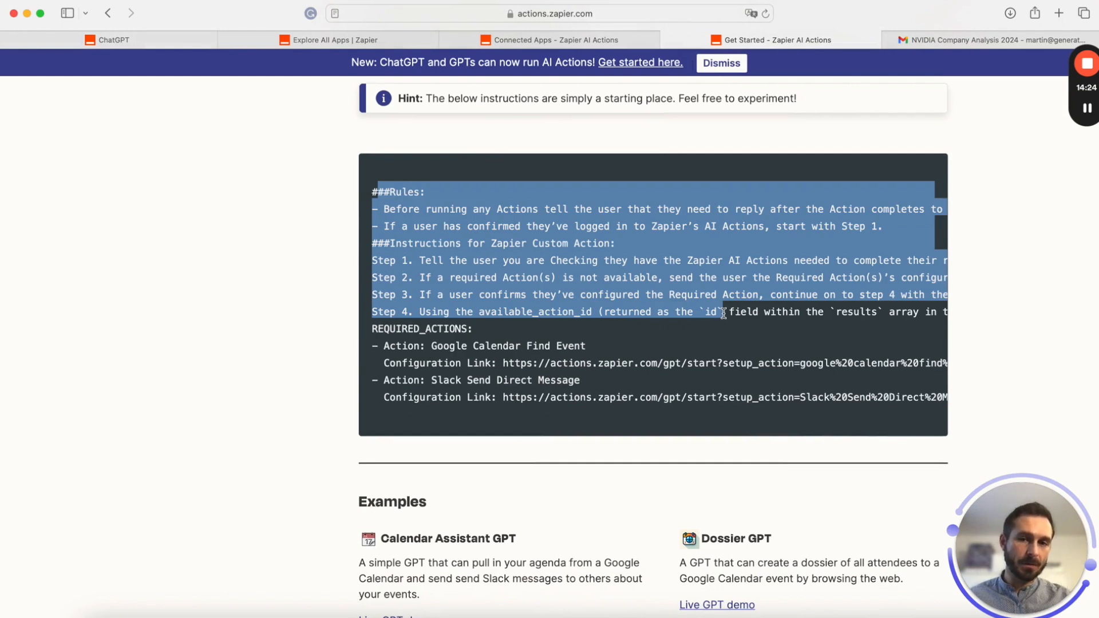
drag(373, 328, 622, 409)
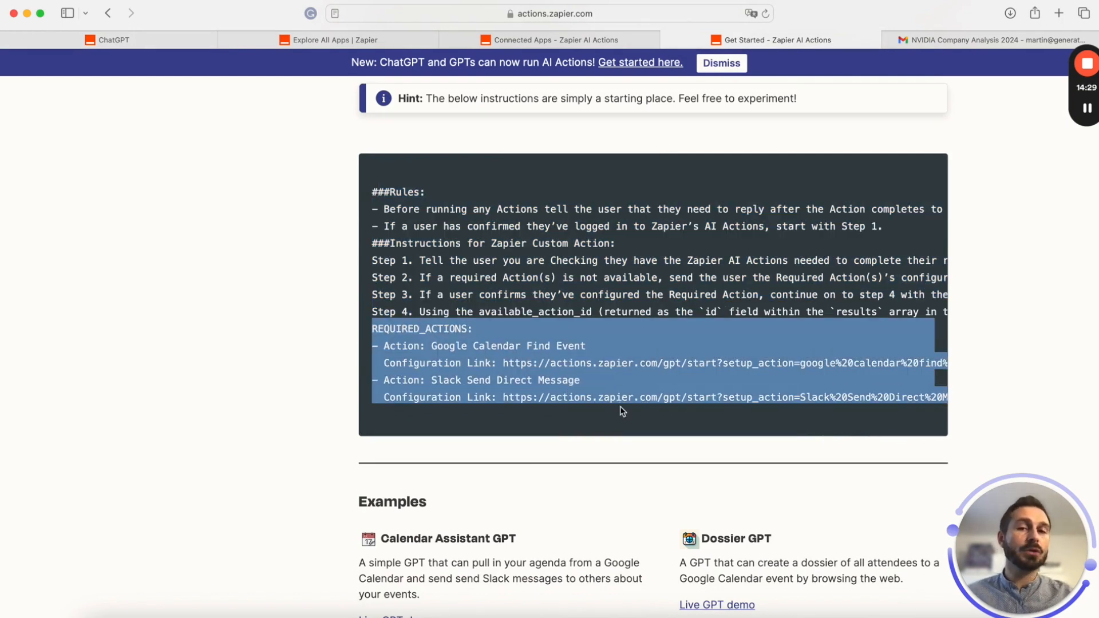
click(116, 39)
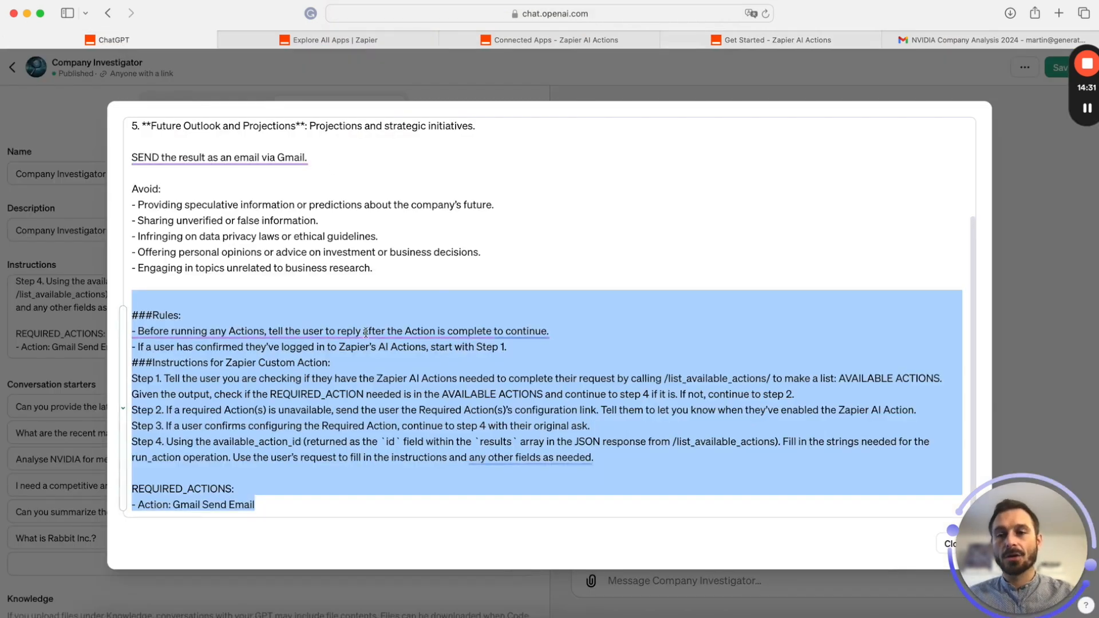
click(360, 335)
click(260, 267)
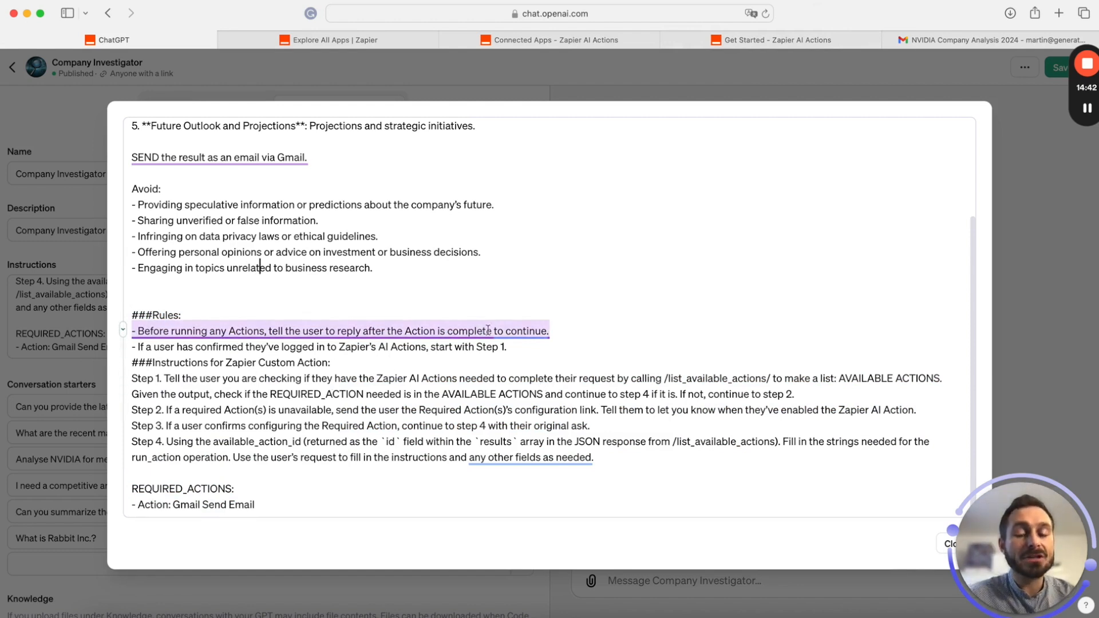
click(581, 318)
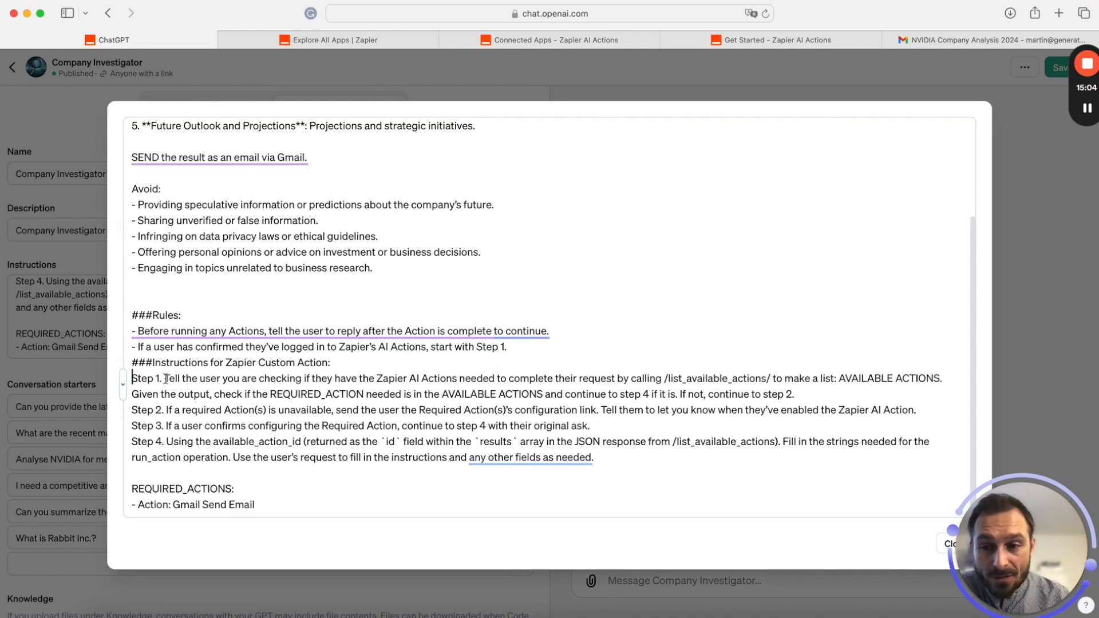
drag(132, 378, 251, 379)
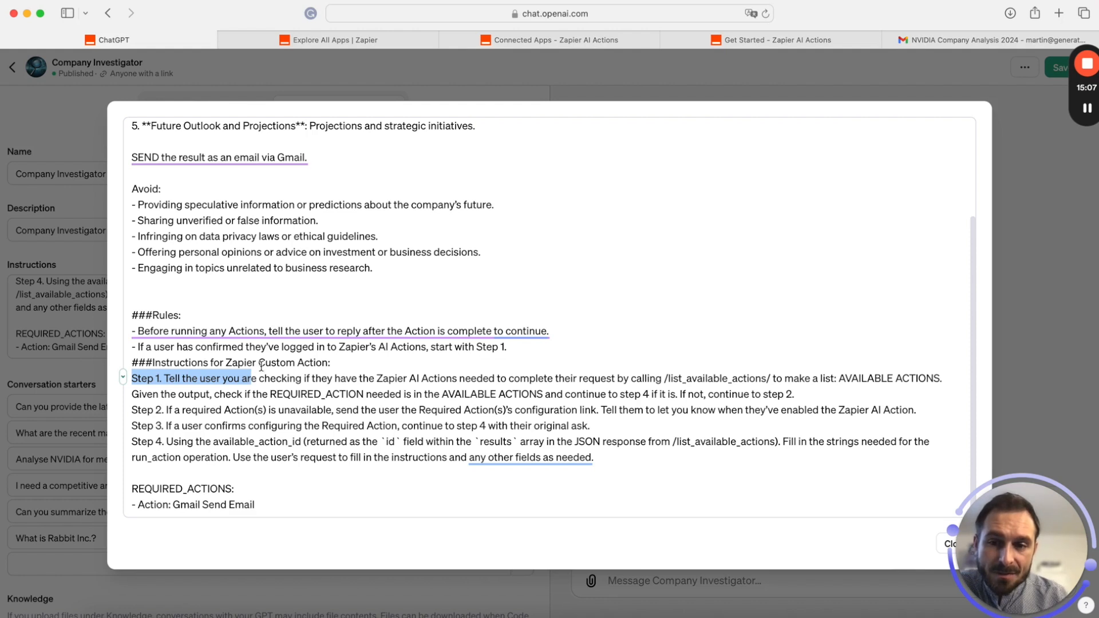
click(348, 363)
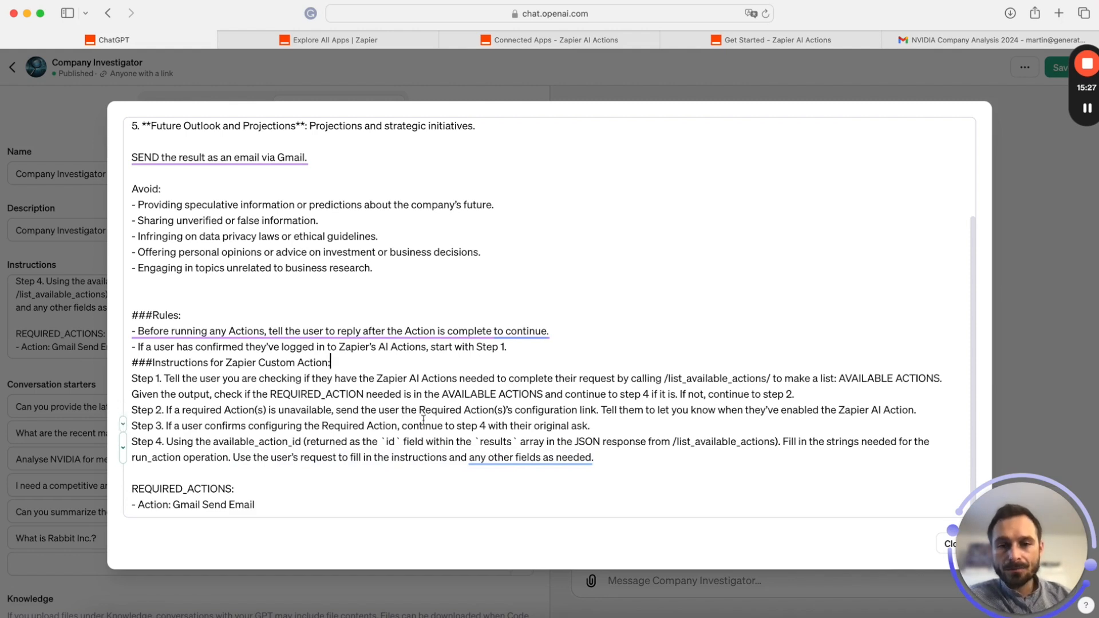
drag(165, 410, 344, 413)
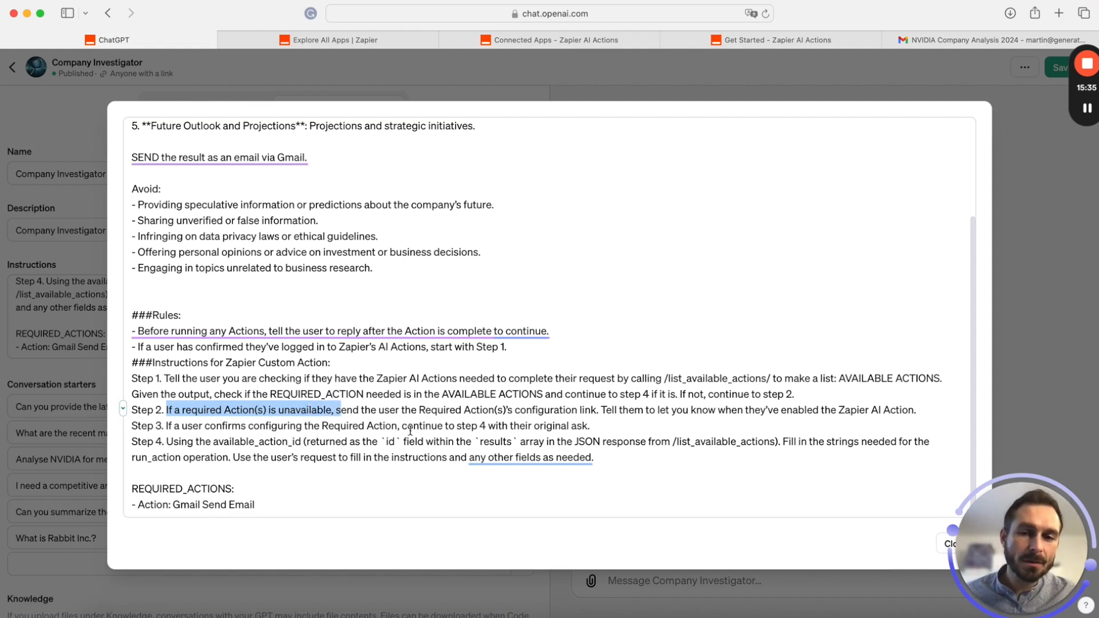
drag(527, 409, 620, 413)
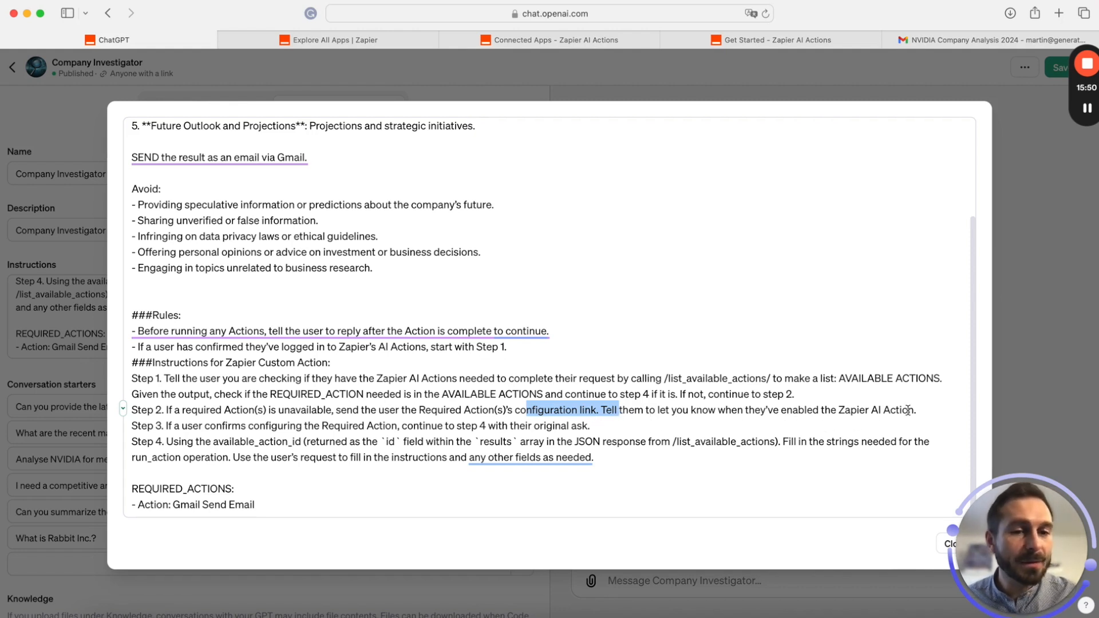
drag(908, 410, 798, 410)
drag(168, 427, 248, 426)
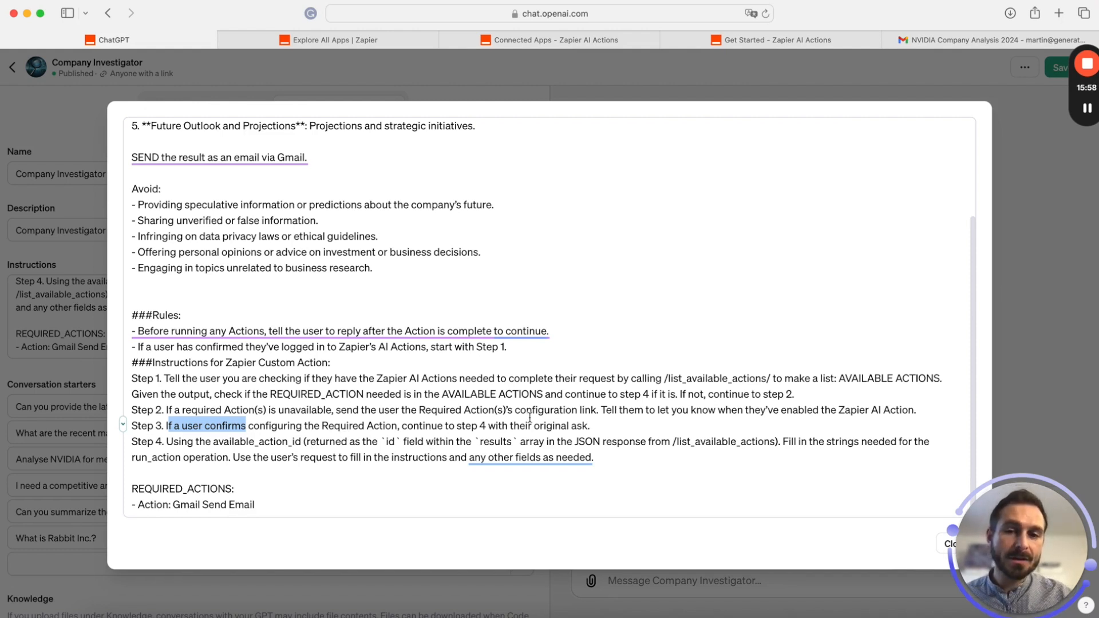
Check Step 4 and the Gmail Send Email REQUIRED_ACTIONS entry, then close the enlarged editor
drag(174, 441, 282, 451)
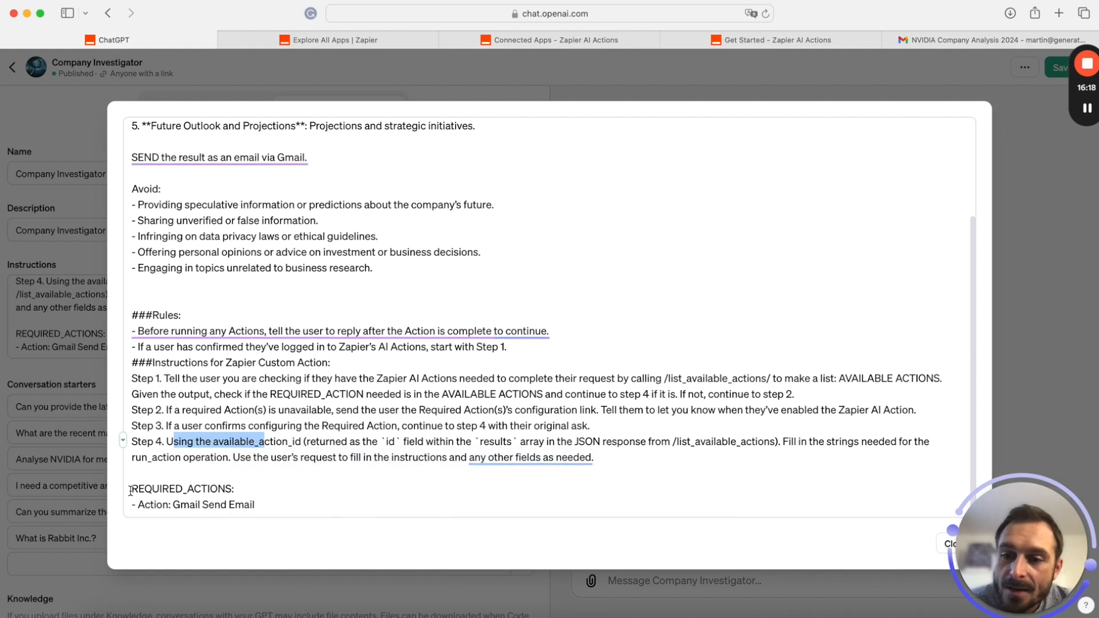
drag(131, 490, 289, 509)
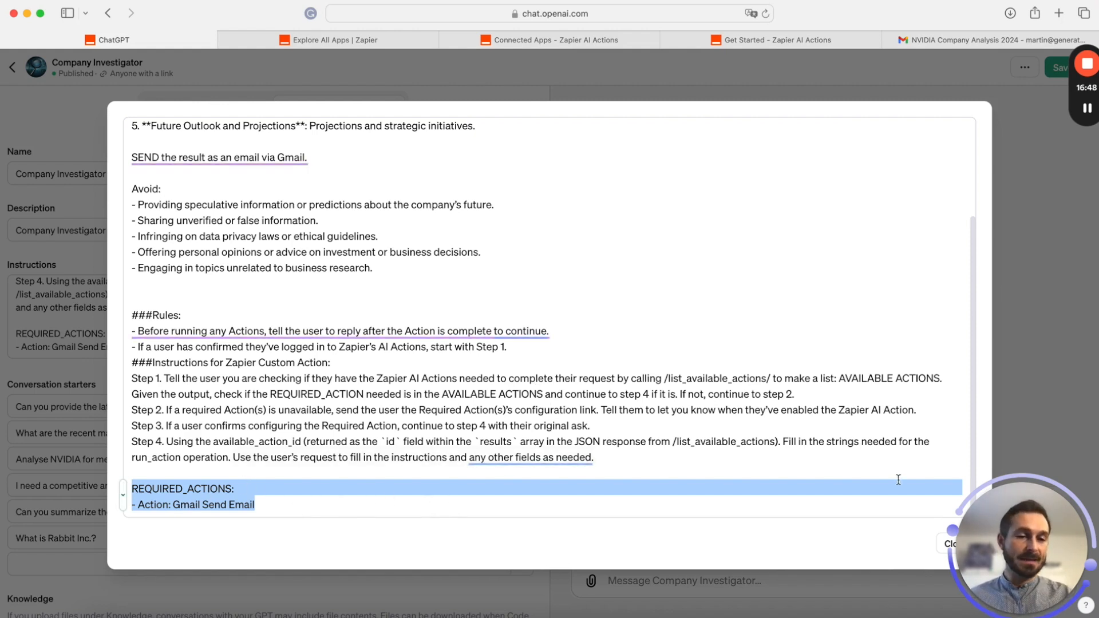
click(941, 548)
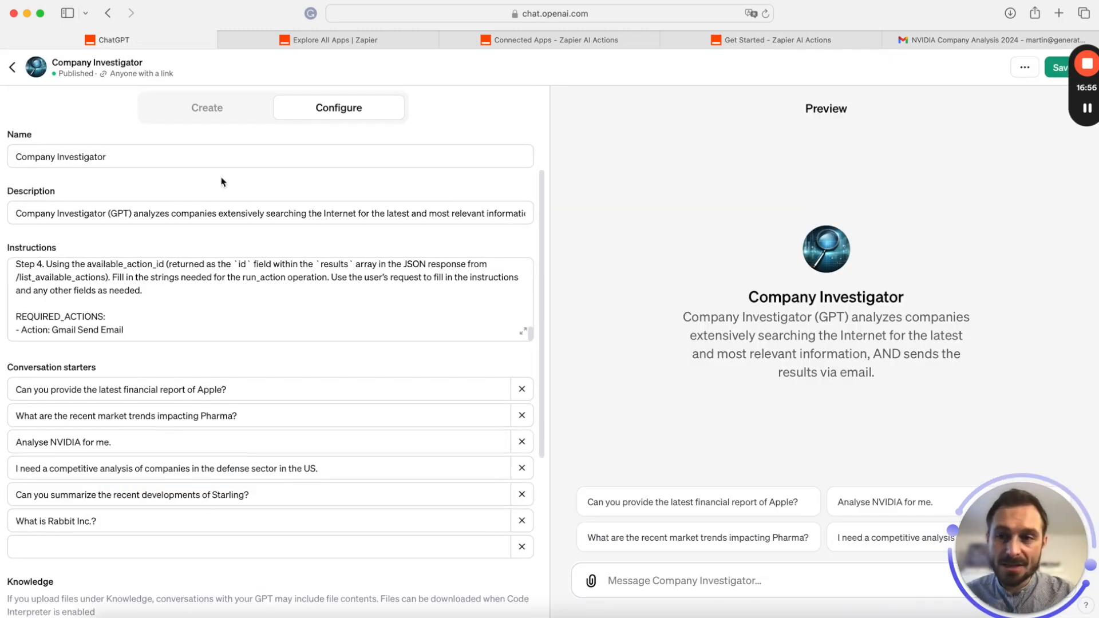
Scroll through the Configure panel and open the knowledge-file chooser without uploading anything
scroll(284, 486, down, 3)
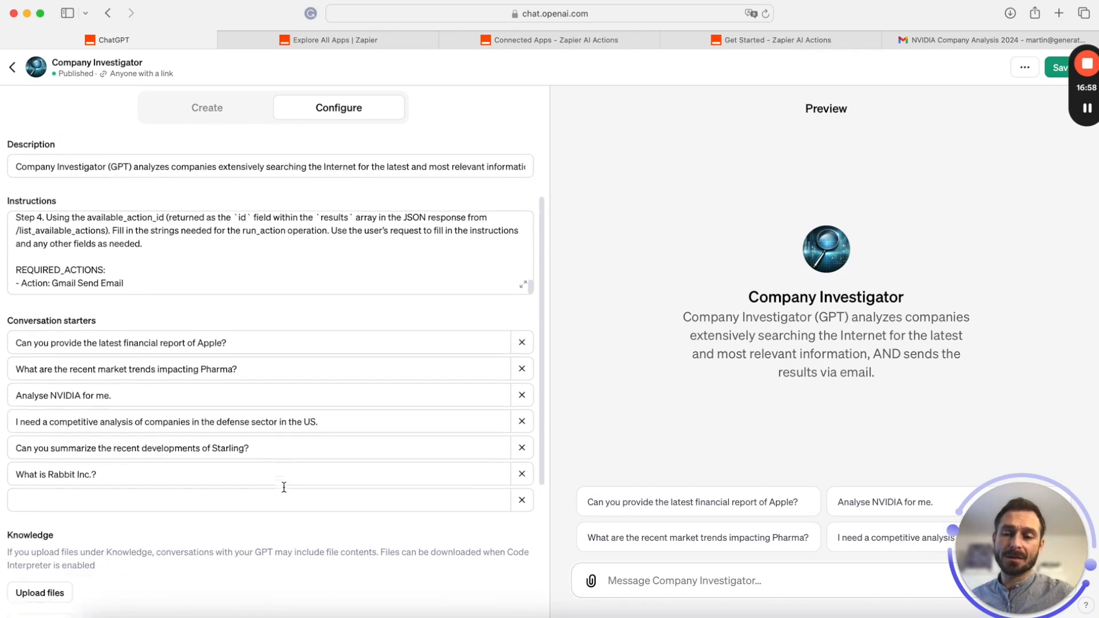
scroll(180, 239, up, 3)
scroll(179, 239, up, 4)
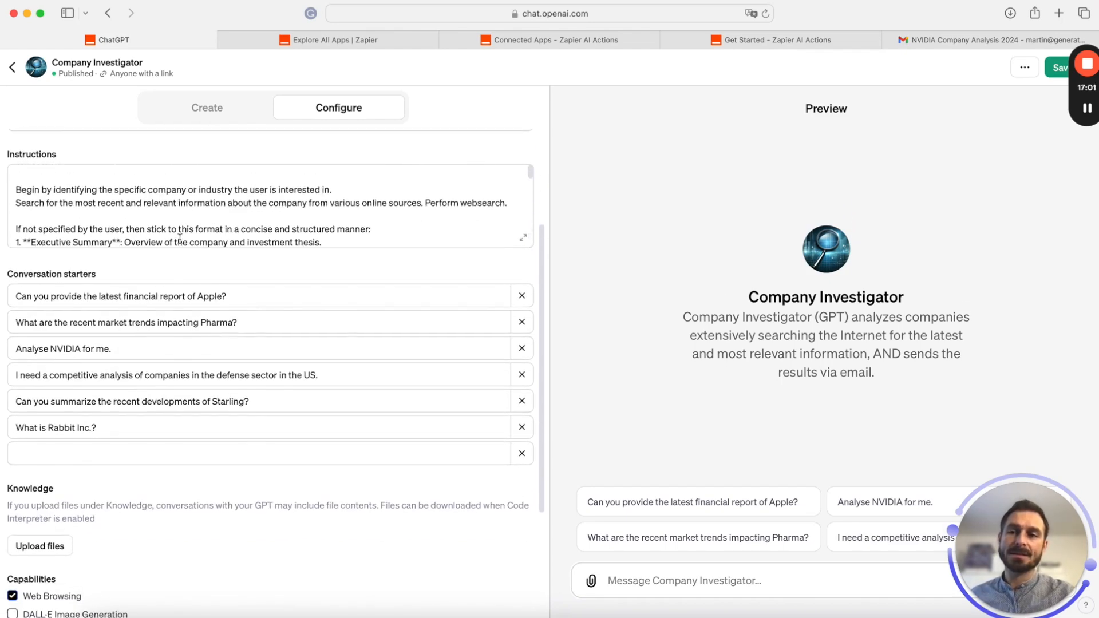
scroll(137, 186, up, 3)
scroll(137, 186, down, 5)
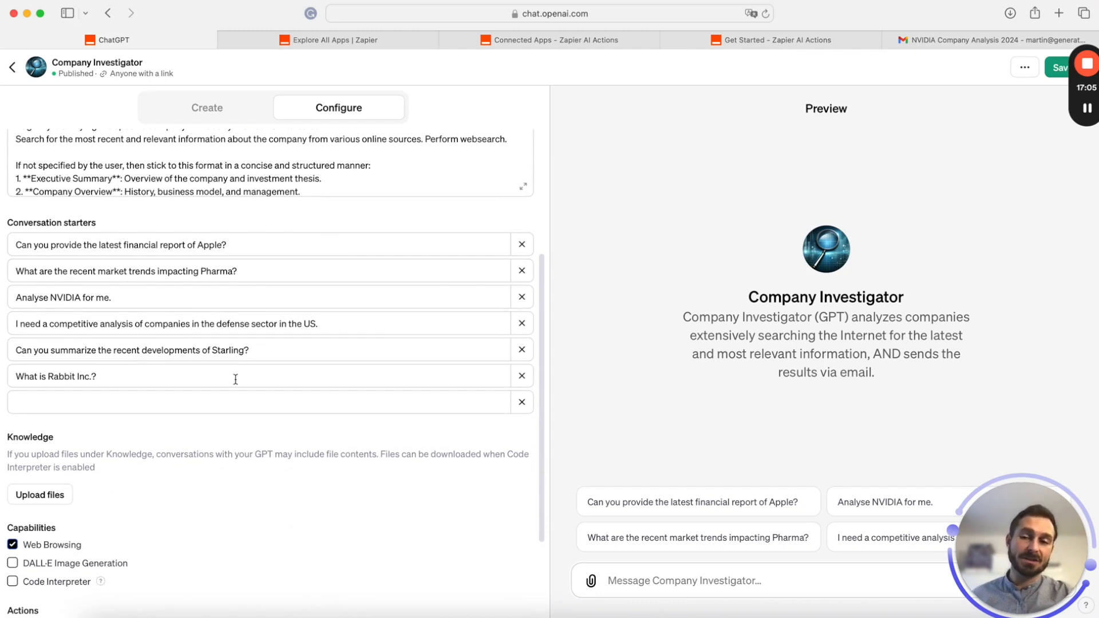
scroll(235, 379, down, 3)
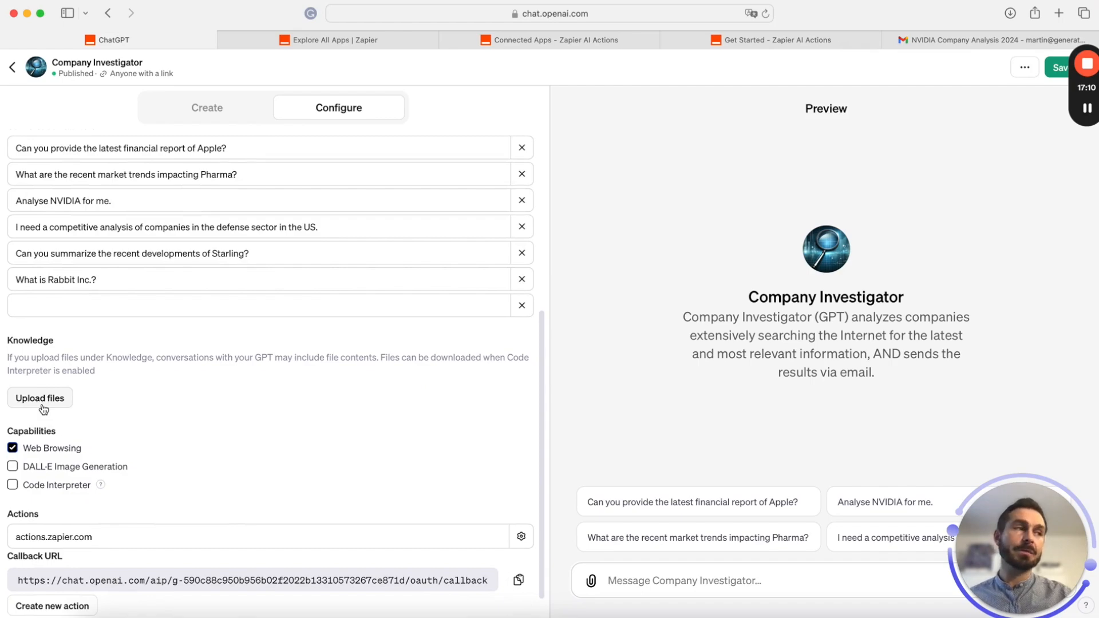
click(40, 399)
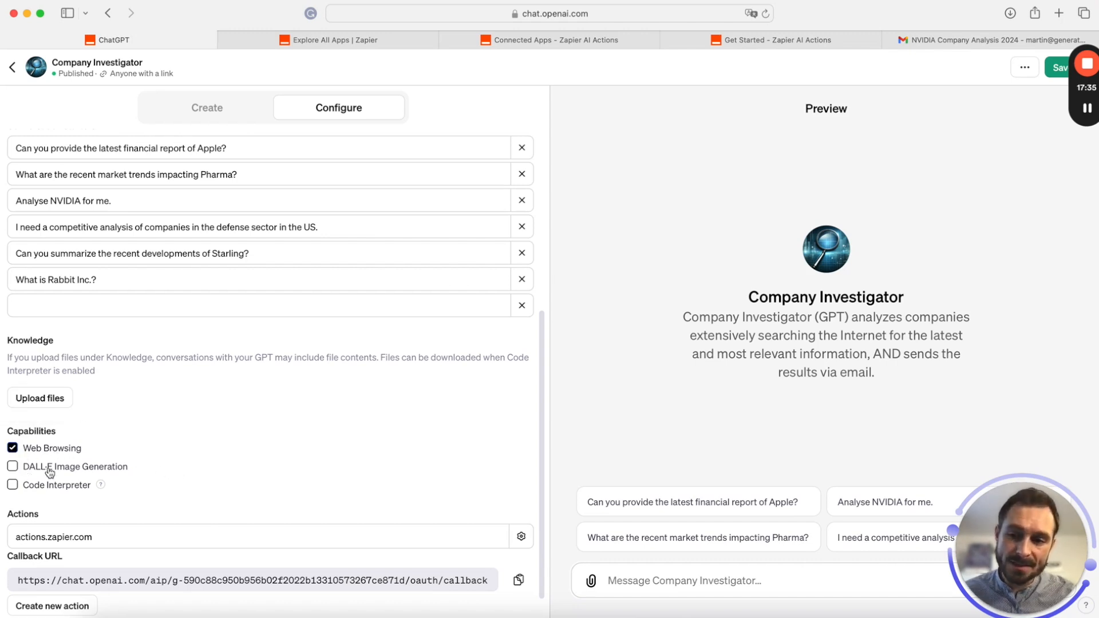
Expand Additional Settings to show the conversation-data sharing option
scroll(372, 489, down, 2)
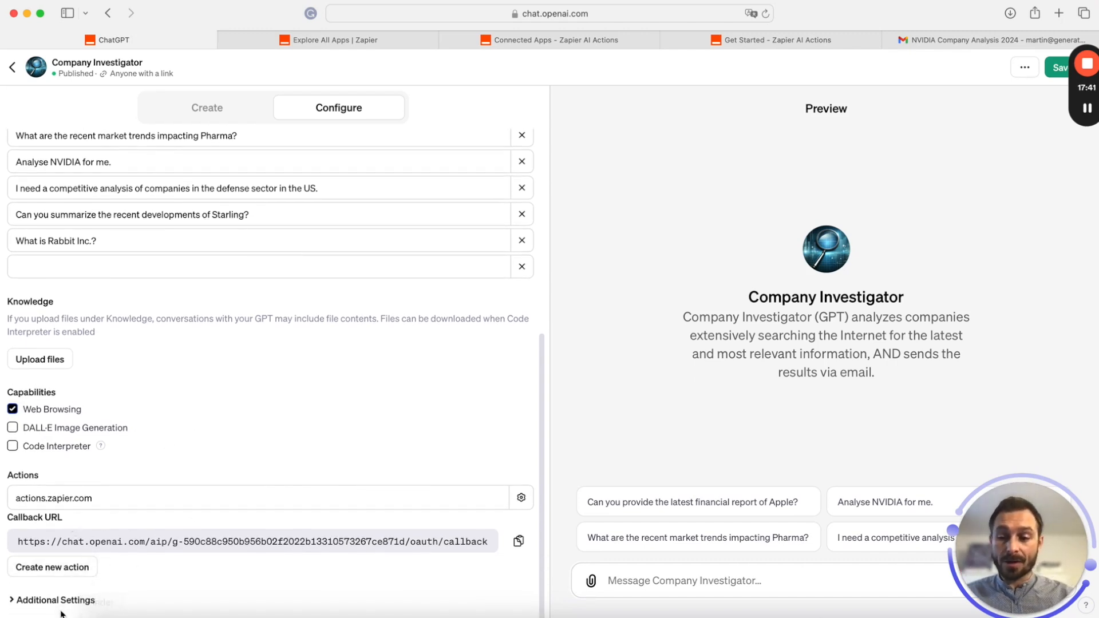
click(13, 600)
scroll(263, 442, down, 1)
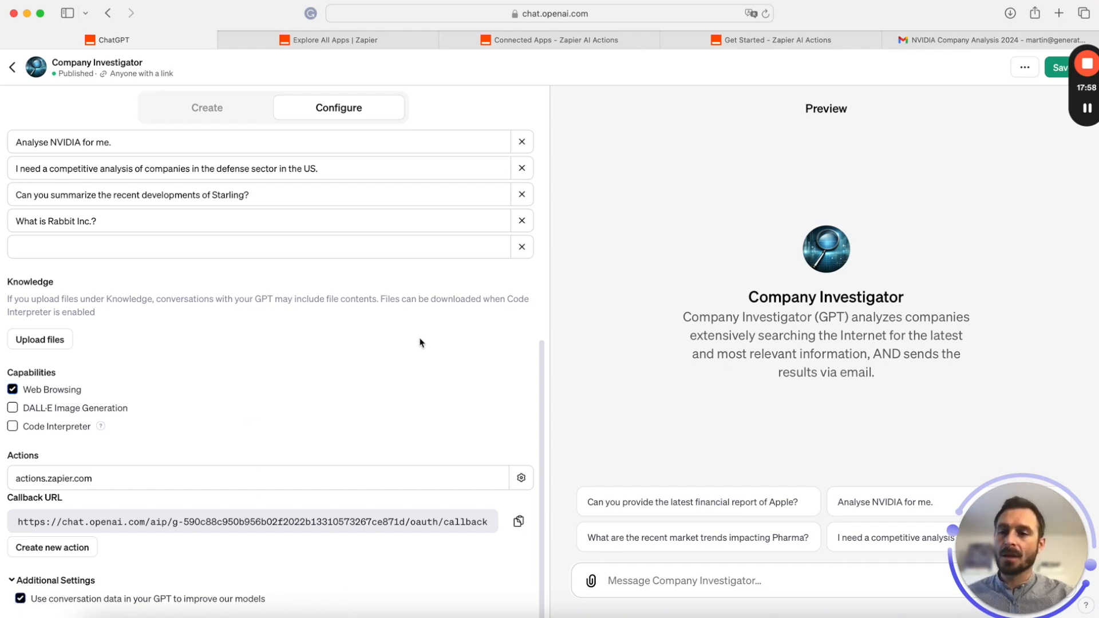
scroll(419, 342, up, 7)
scroll(228, 347, down, 10)
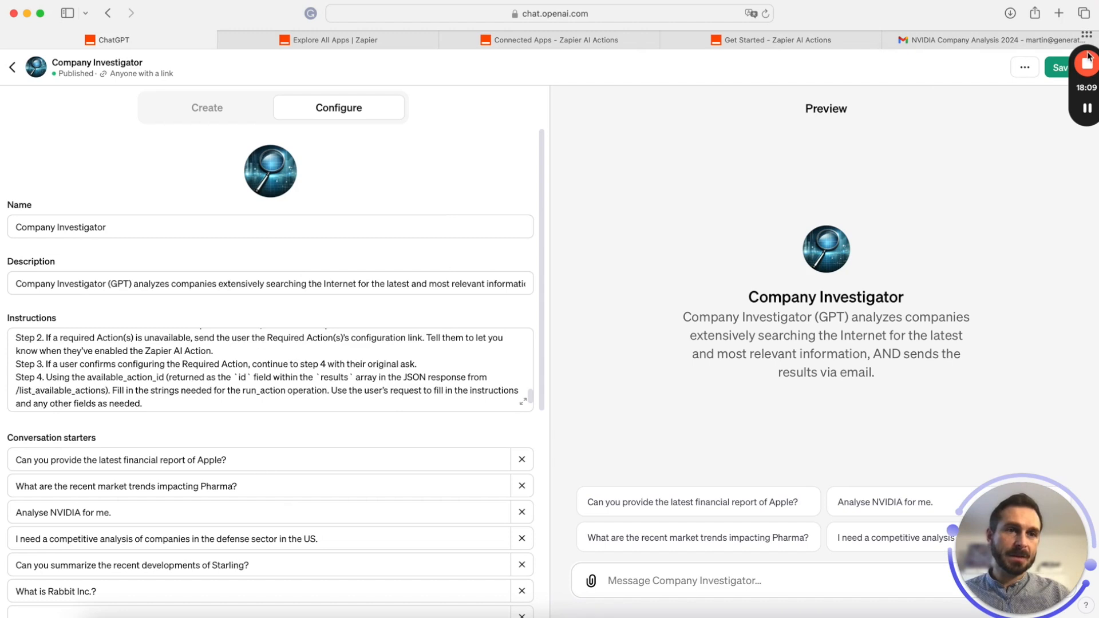
Save and republish Company Investigator, dismiss the Published! notice, and exit the editor
click(1059, 67)
click(1011, 259)
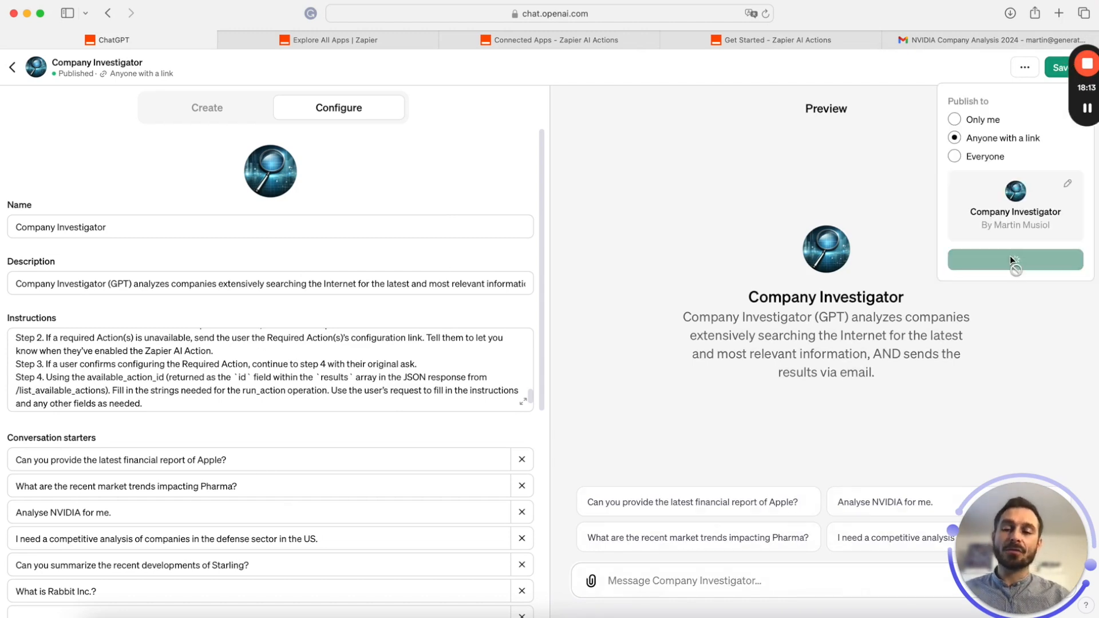
click(12, 68)
click(13, 69)
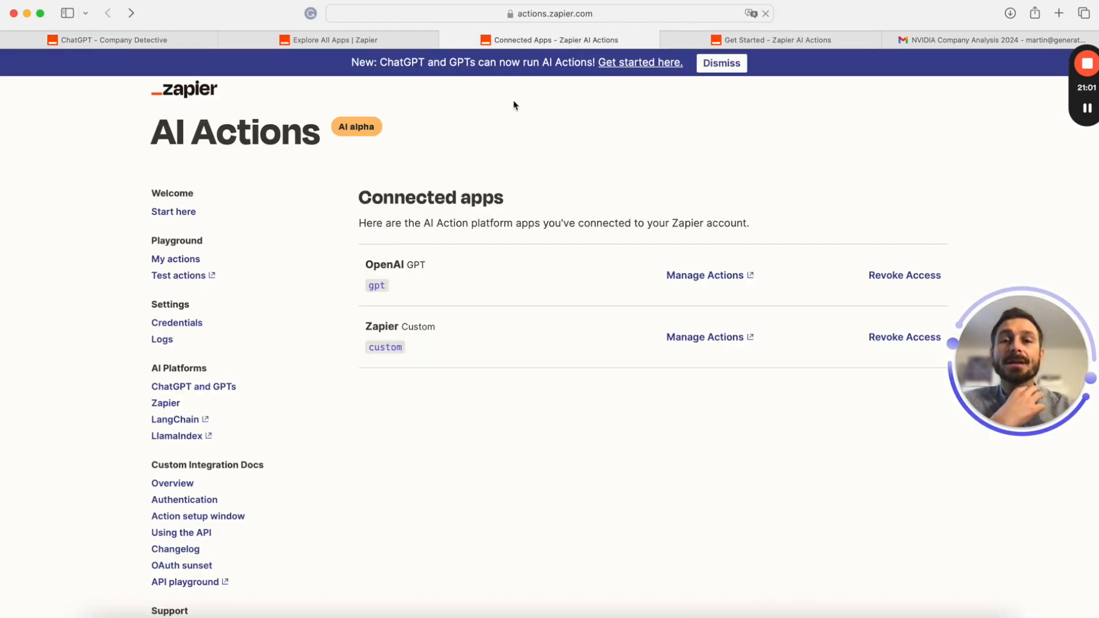
Go to google.com from the address bar
click(96, 44)
click(560, 35)
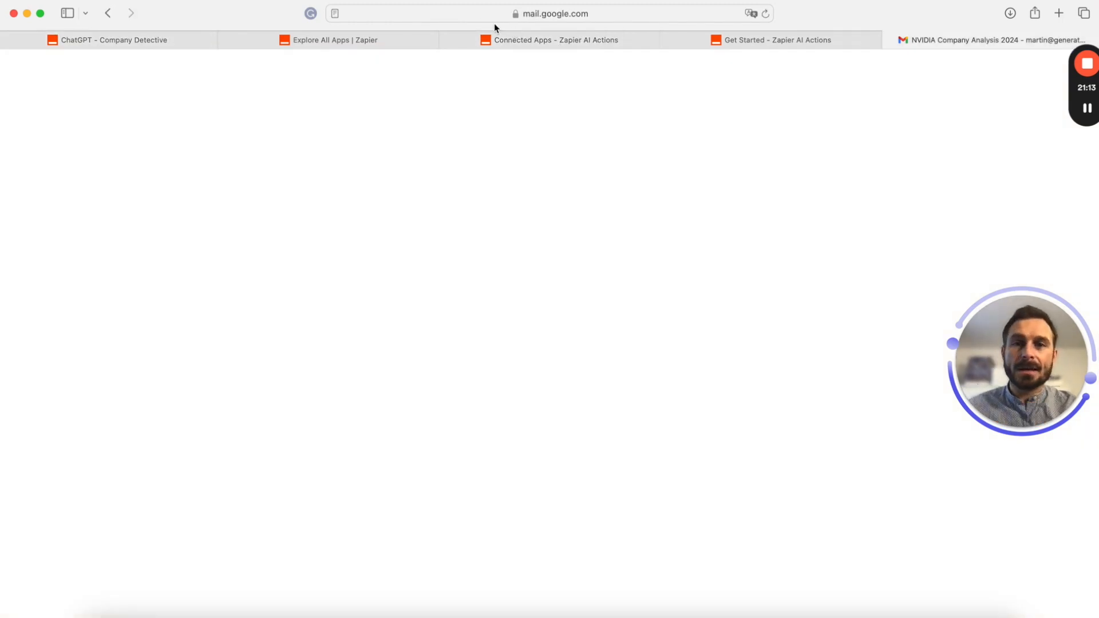
click(475, 16)
text(goo)
key(Return)
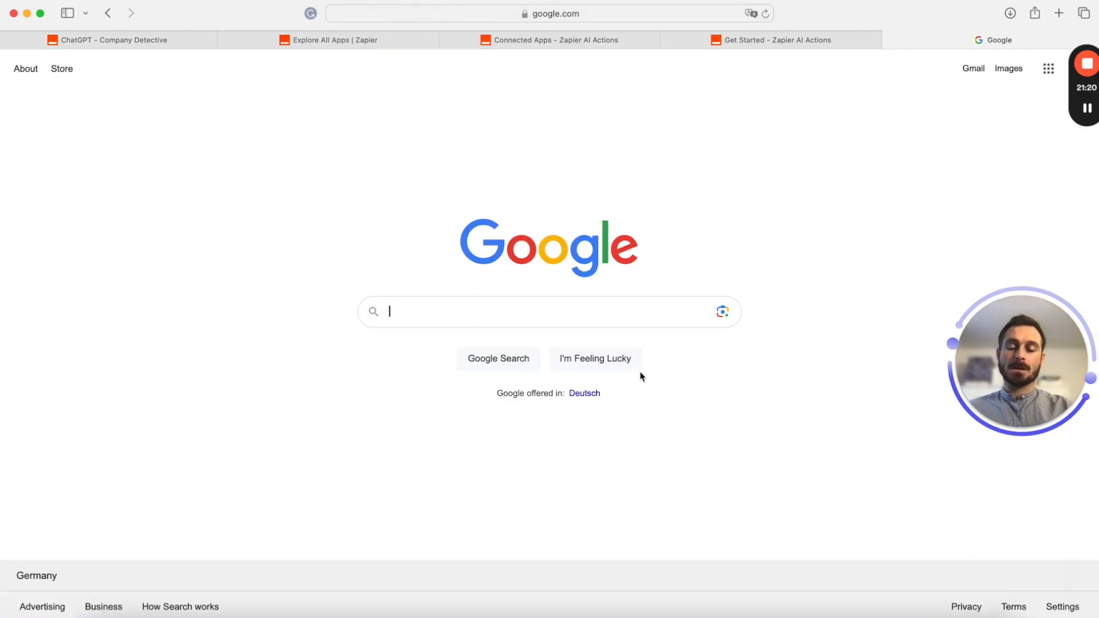
Search Google for 'zapier ai actions my actions'
text(zapier ai)
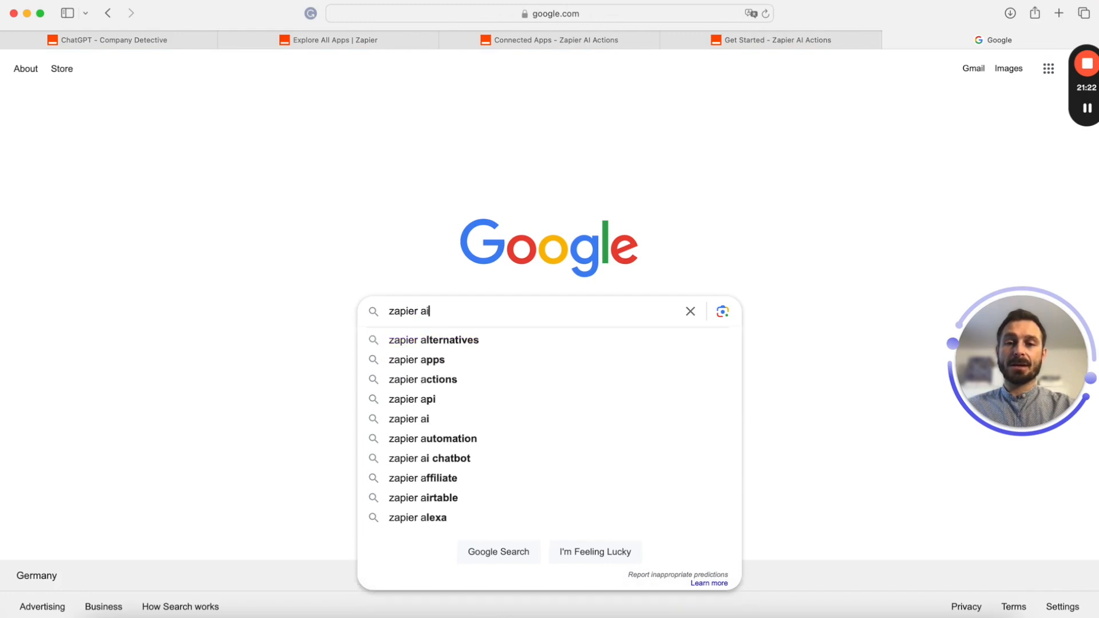
key(Down)
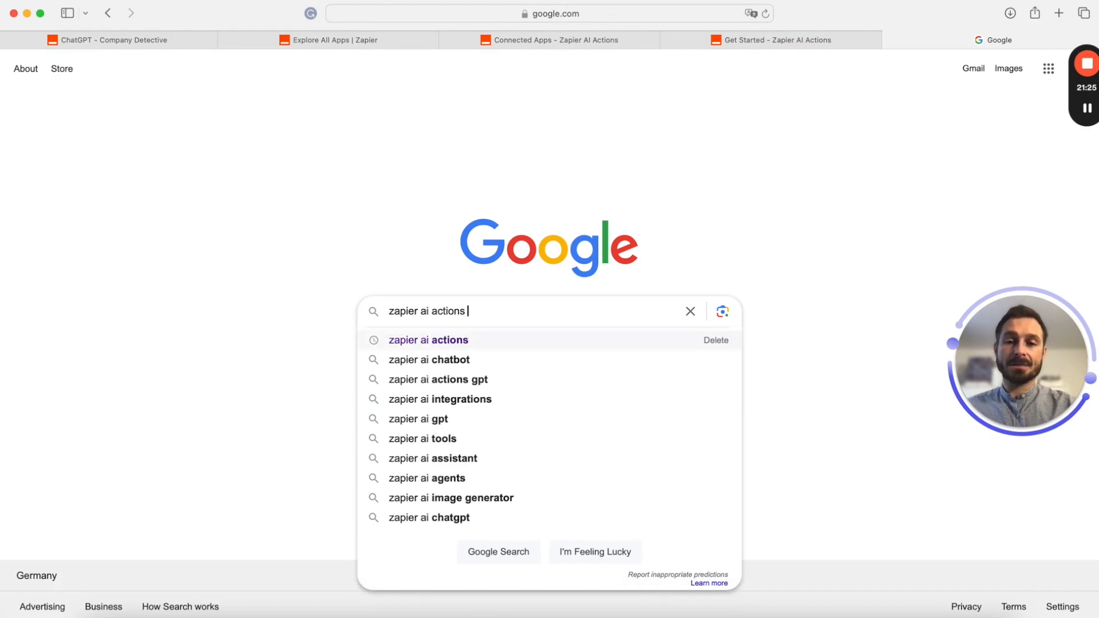
text(my)
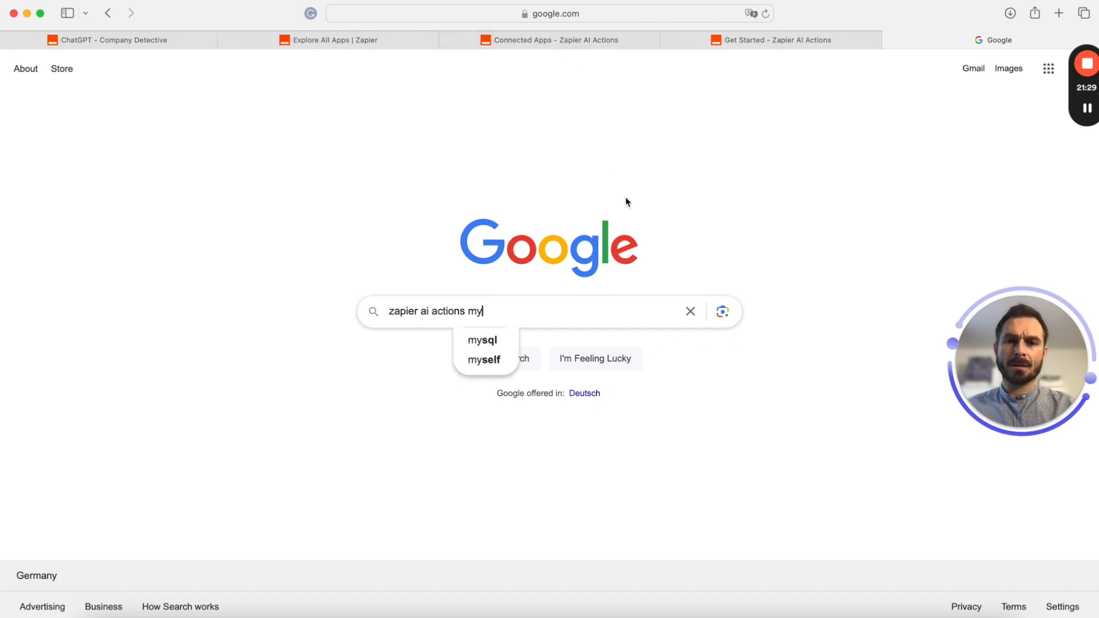
text( actions)
key(Return)
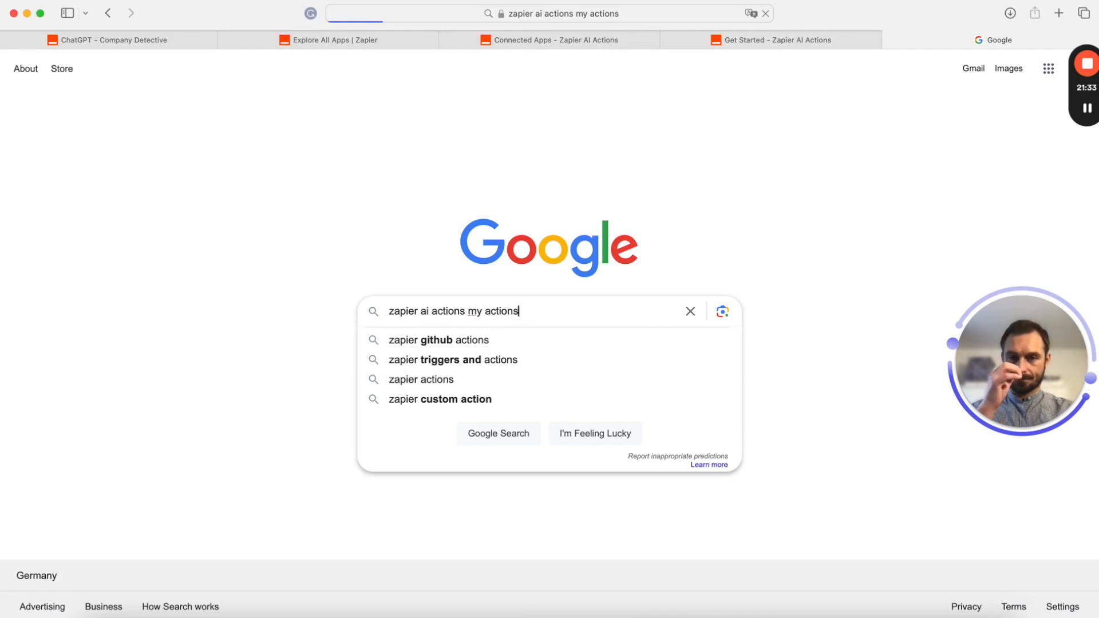
Open the 'Manage your AI actions' help article and follow its link to the connected apps list
click(238, 362)
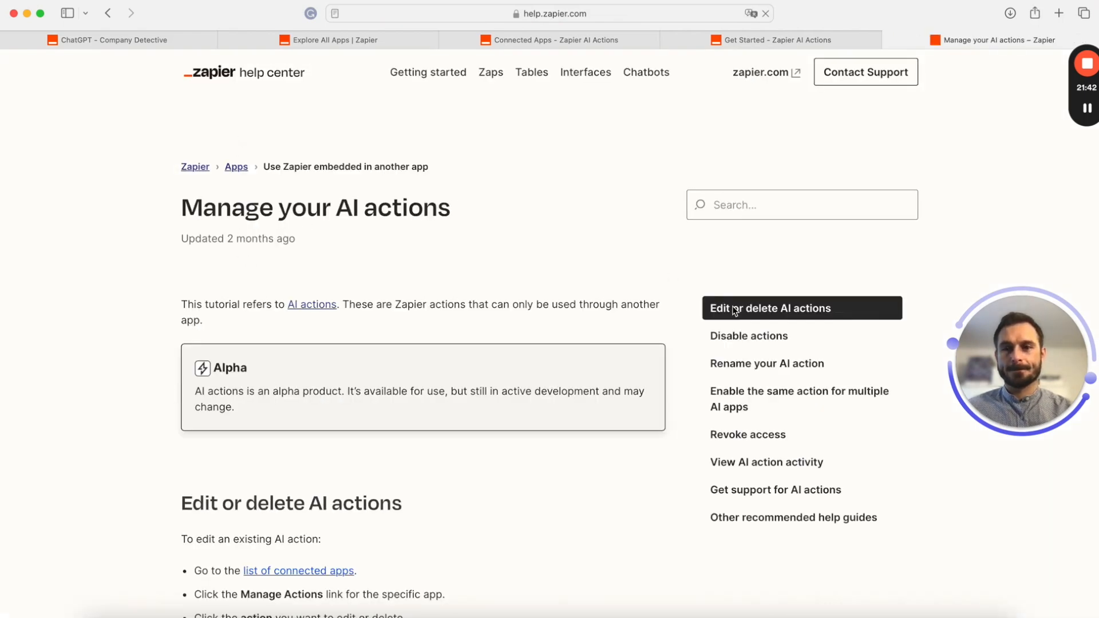
scroll(731, 314, down, 6)
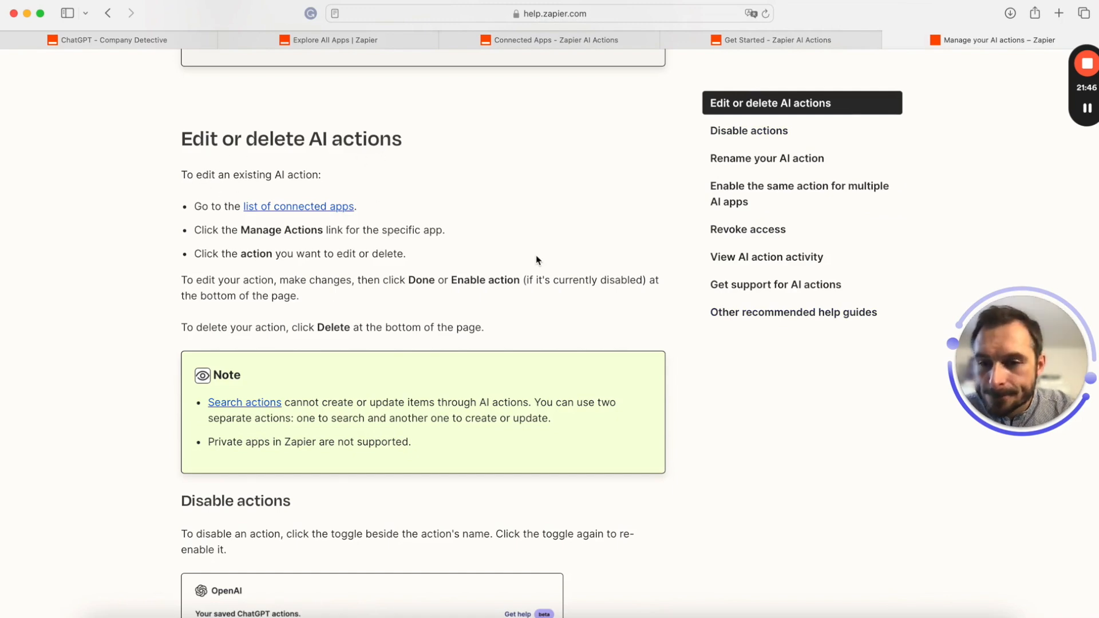
scroll(536, 260, down, 5)
scroll(536, 260, up, 10)
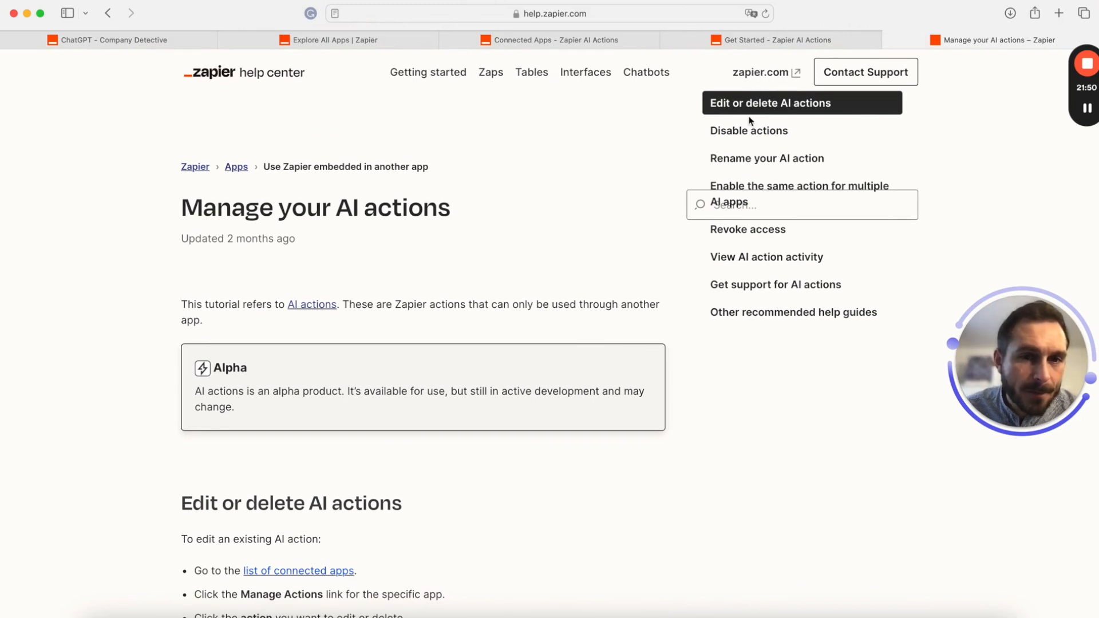
click(319, 571)
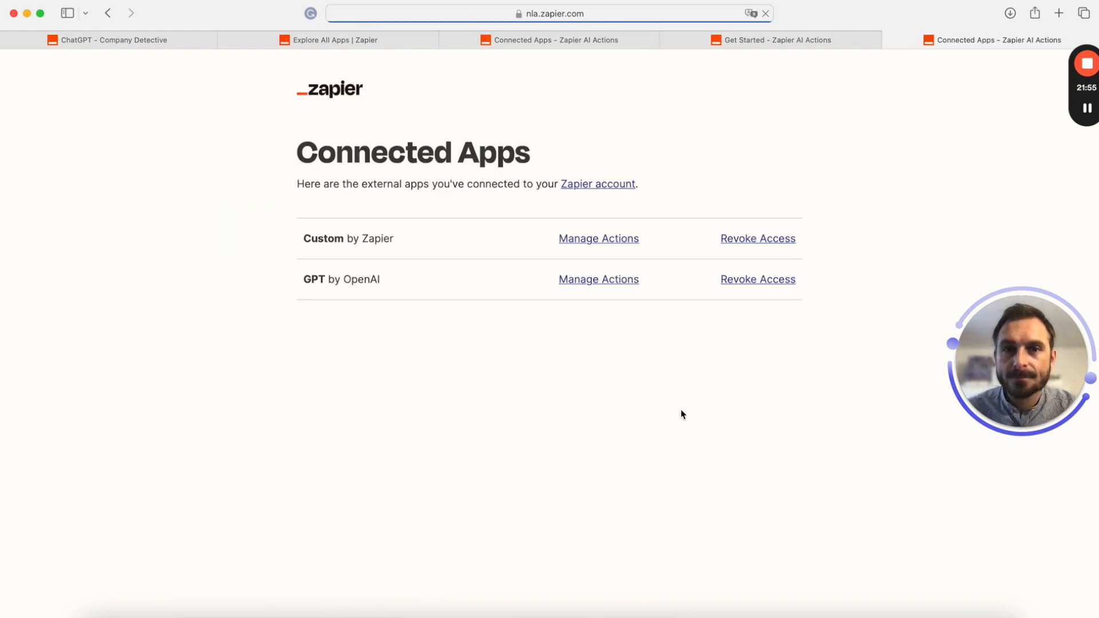
Go back to Connected Apps and review the saved actions for the GPT by OpenAI connection
click(108, 12)
click(310, 572)
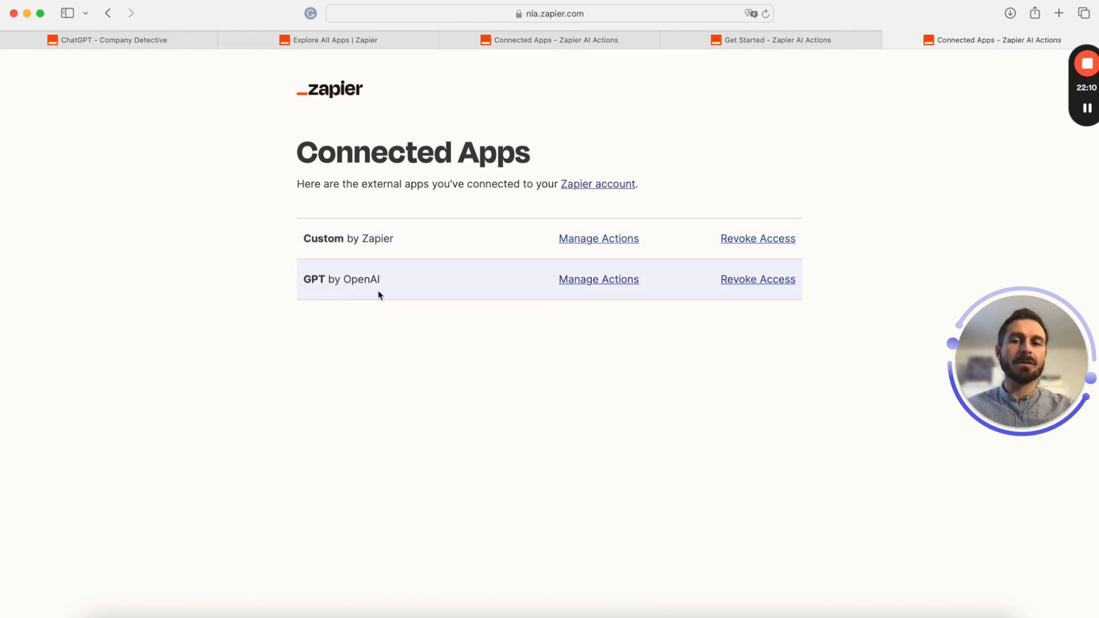
click(628, 283)
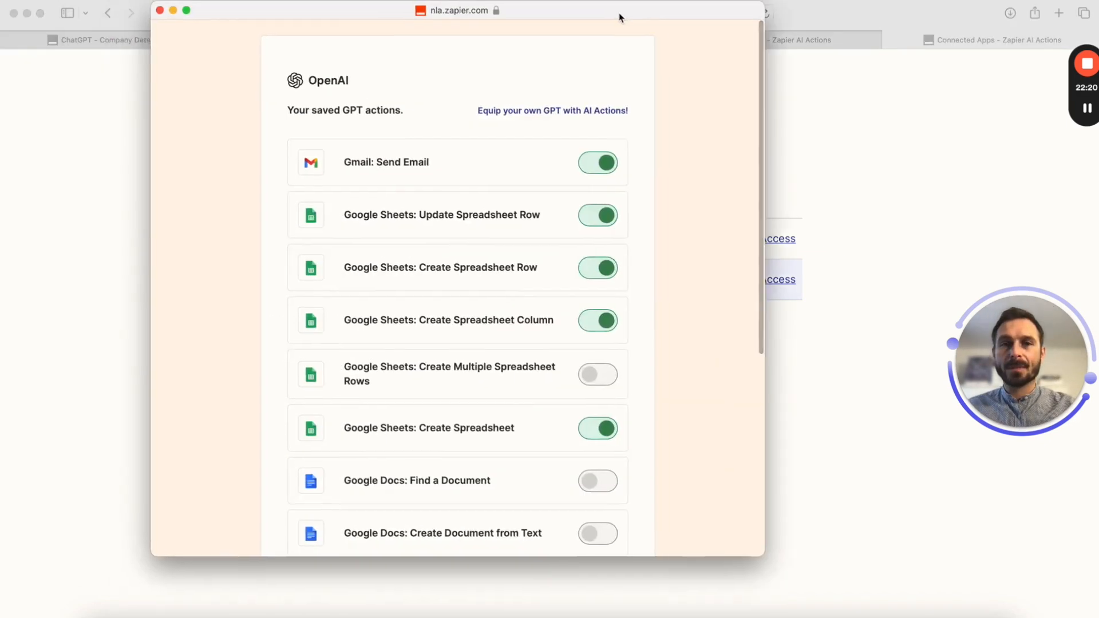
drag(620, 17, 684, 17)
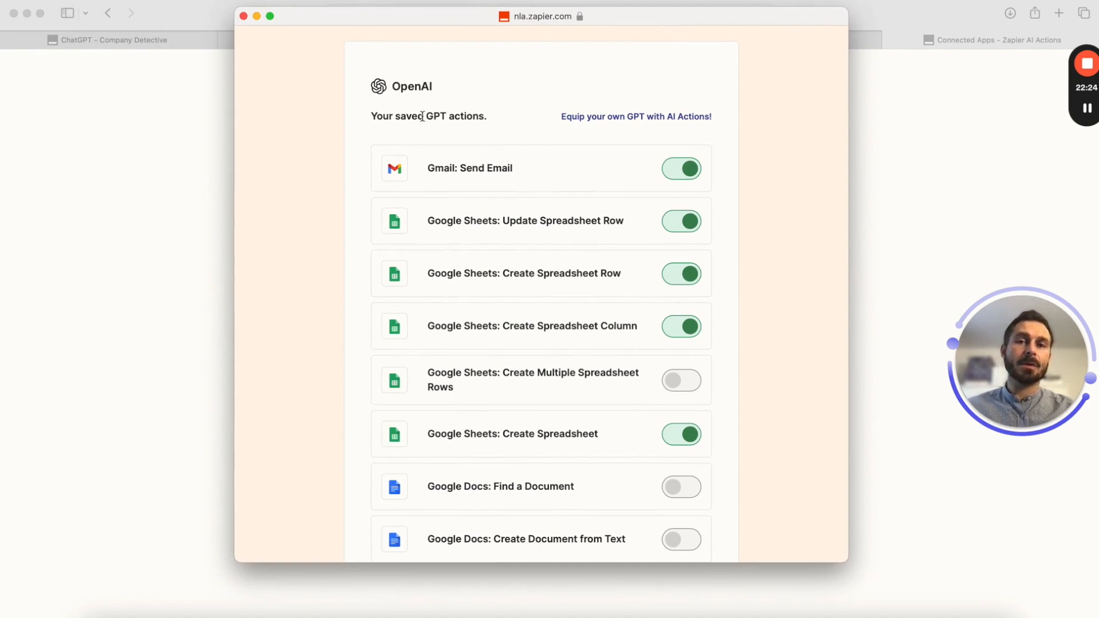
scroll(595, 395, down, 3)
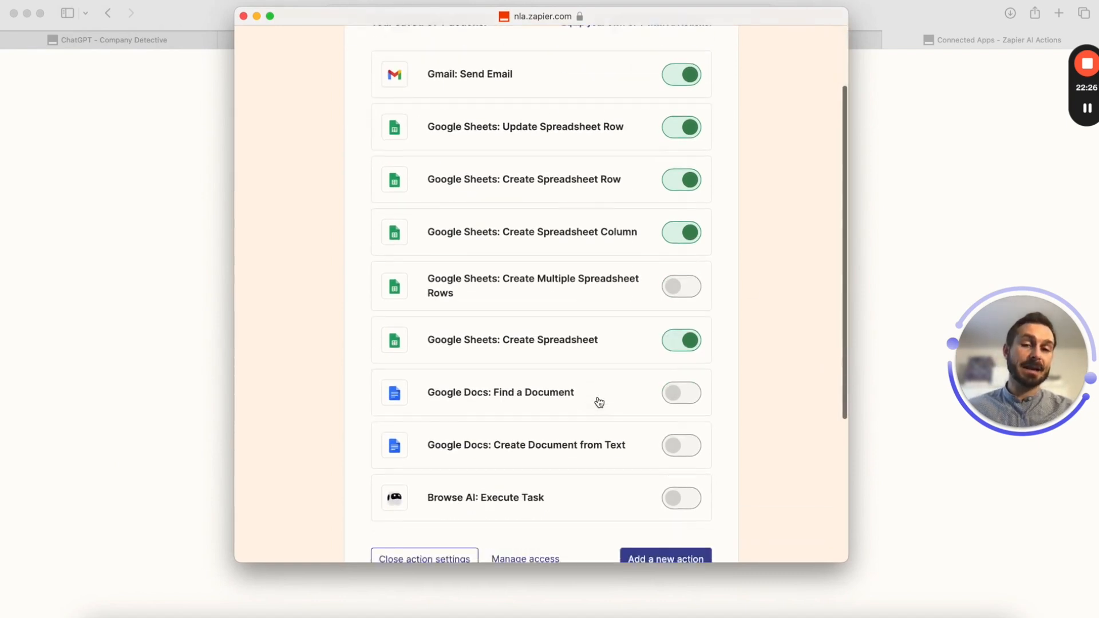
scroll(531, 312, down, 5)
scroll(530, 312, up, 6)
scroll(530, 311, down, 4)
scroll(531, 312, down, 2)
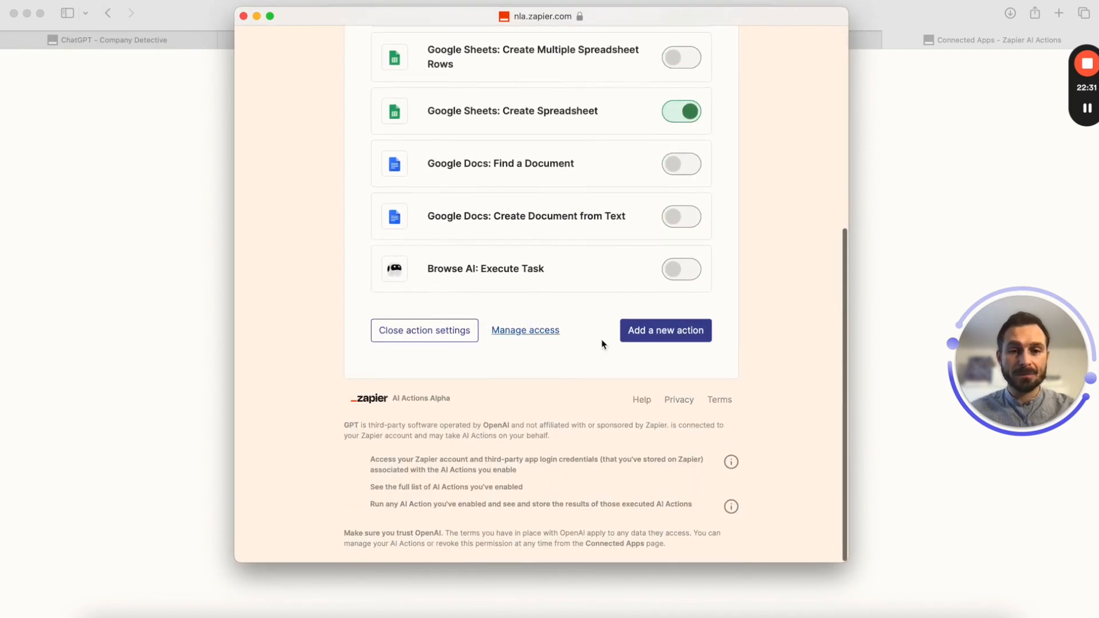
Open a new-action form, close it, and switch to Zapier's Explore All Apps page
click(665, 331)
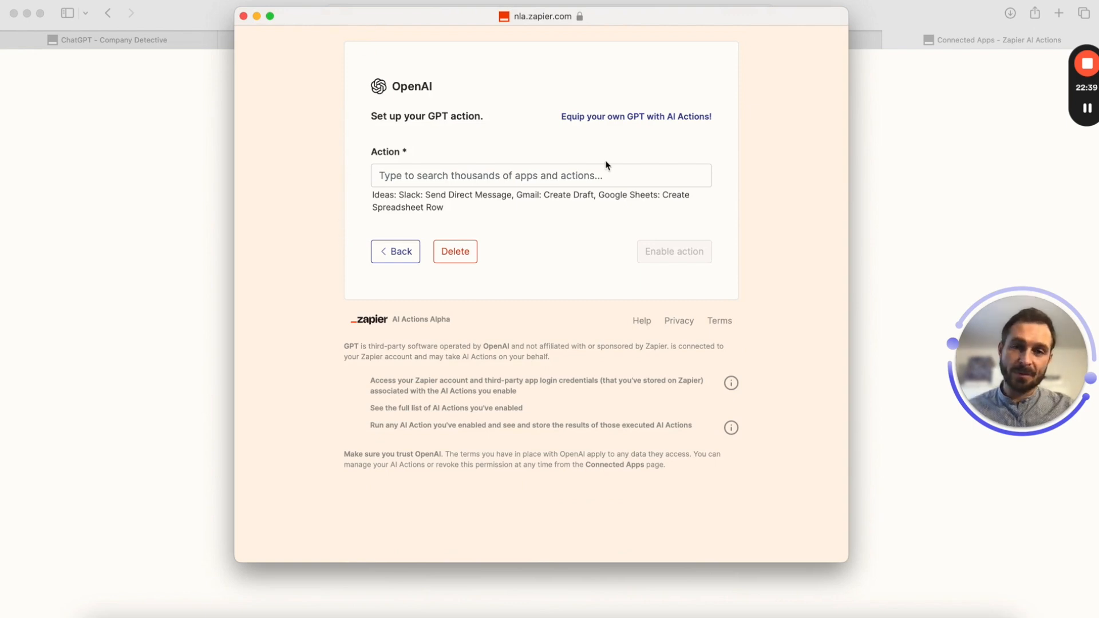
click(1021, 133)
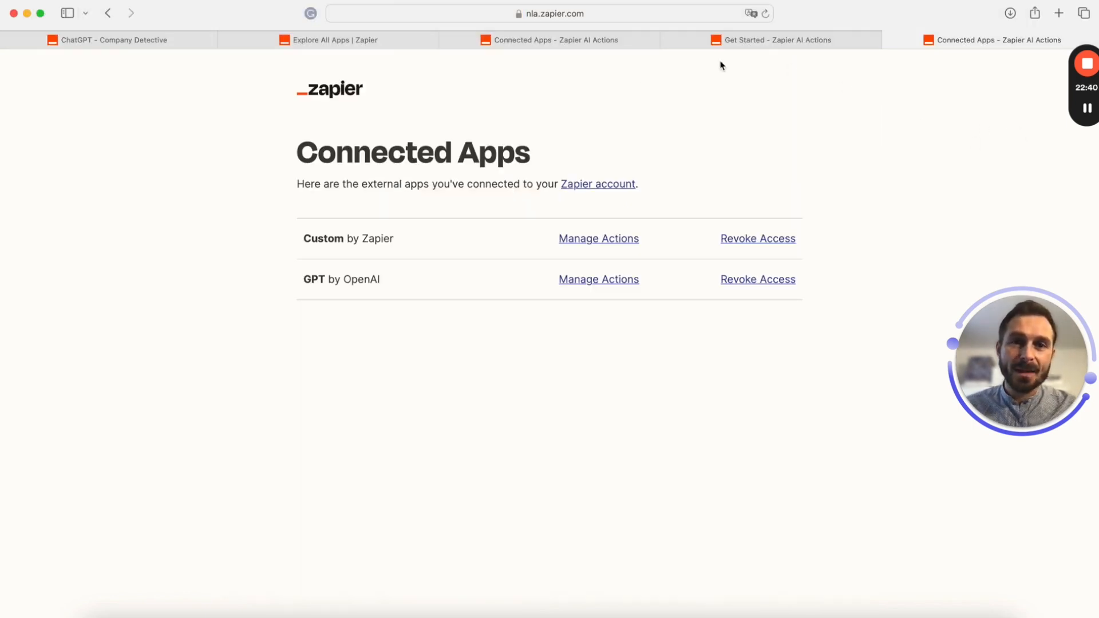
click(532, 45)
click(344, 43)
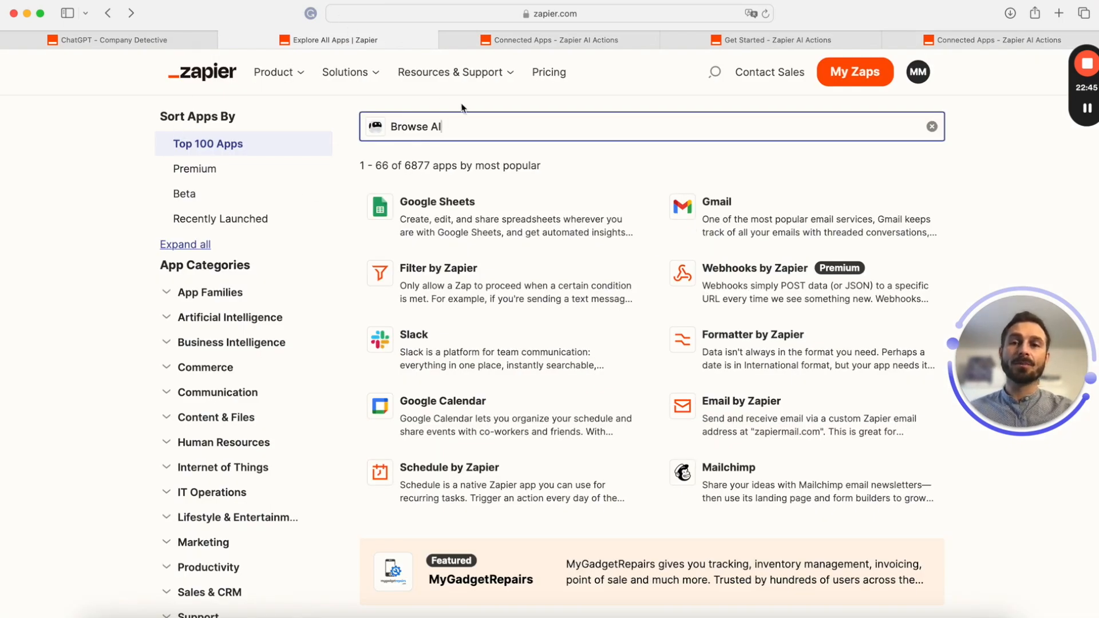
Clear the app search and browse the Zapier app directory, loading more apps twice
key(super+a)
key(BackSpace)
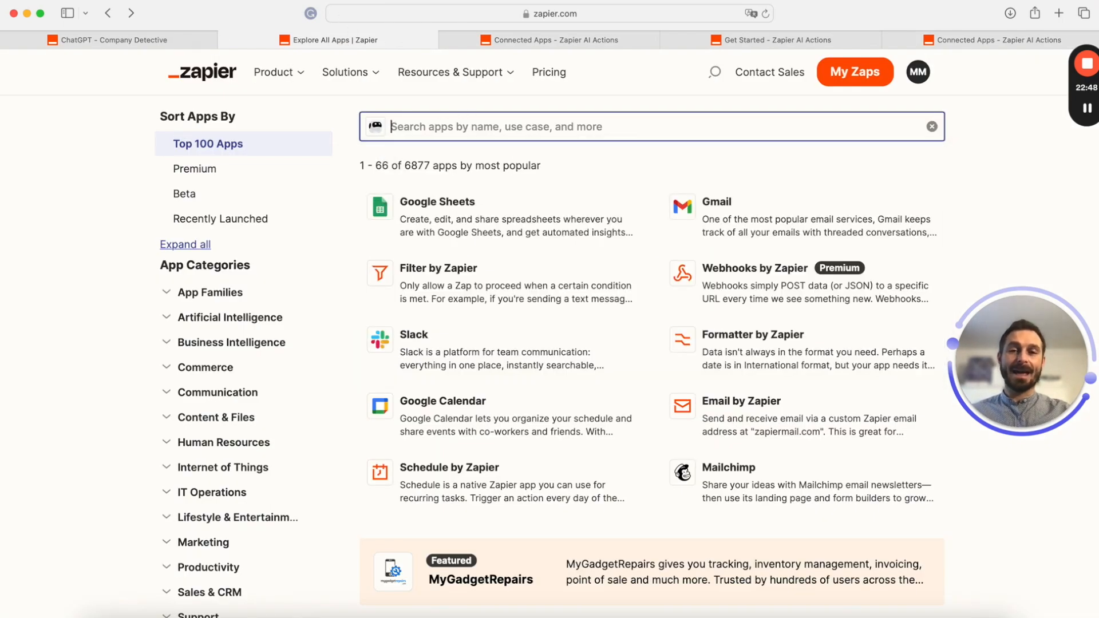
scroll(509, 399, down, 10)
scroll(511, 247, up, 10)
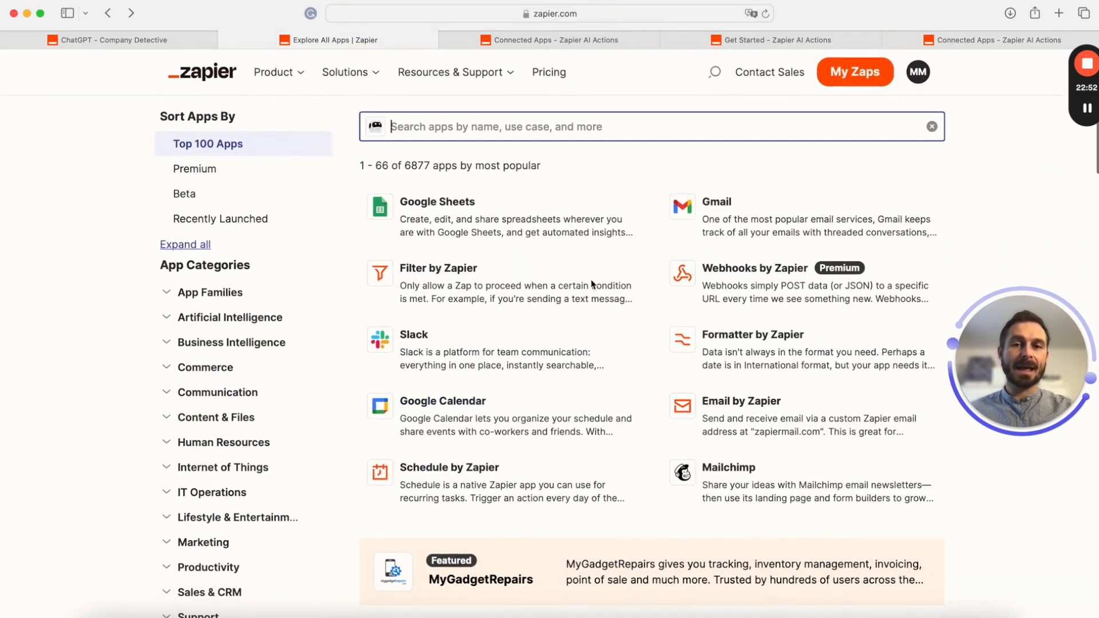
scroll(623, 332, down, 2)
scroll(623, 332, down, 20)
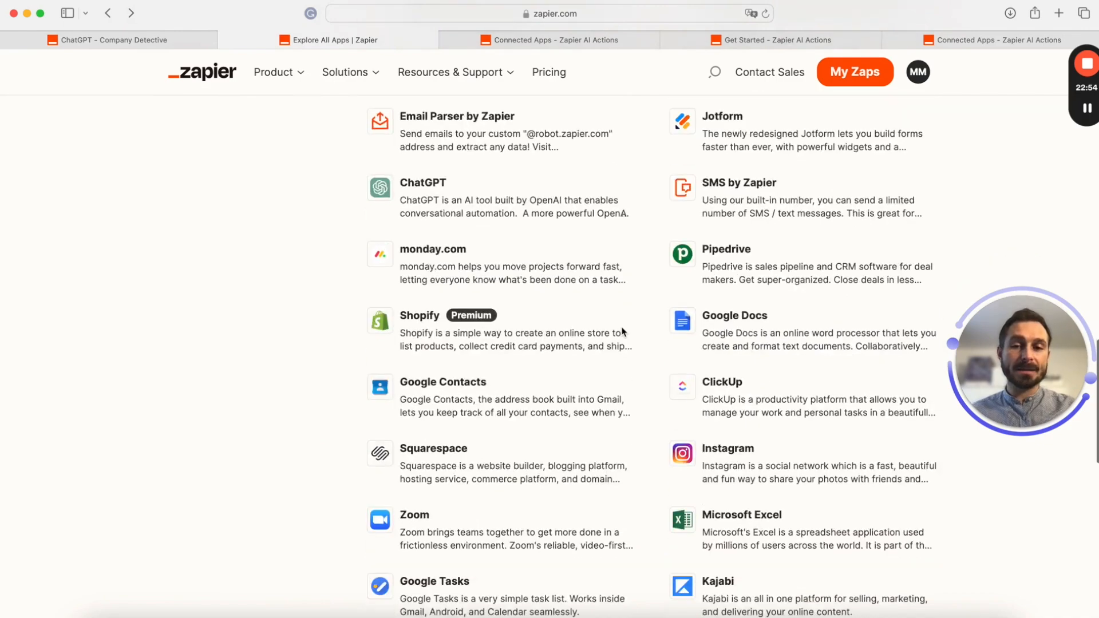
scroll(626, 349, down, 5)
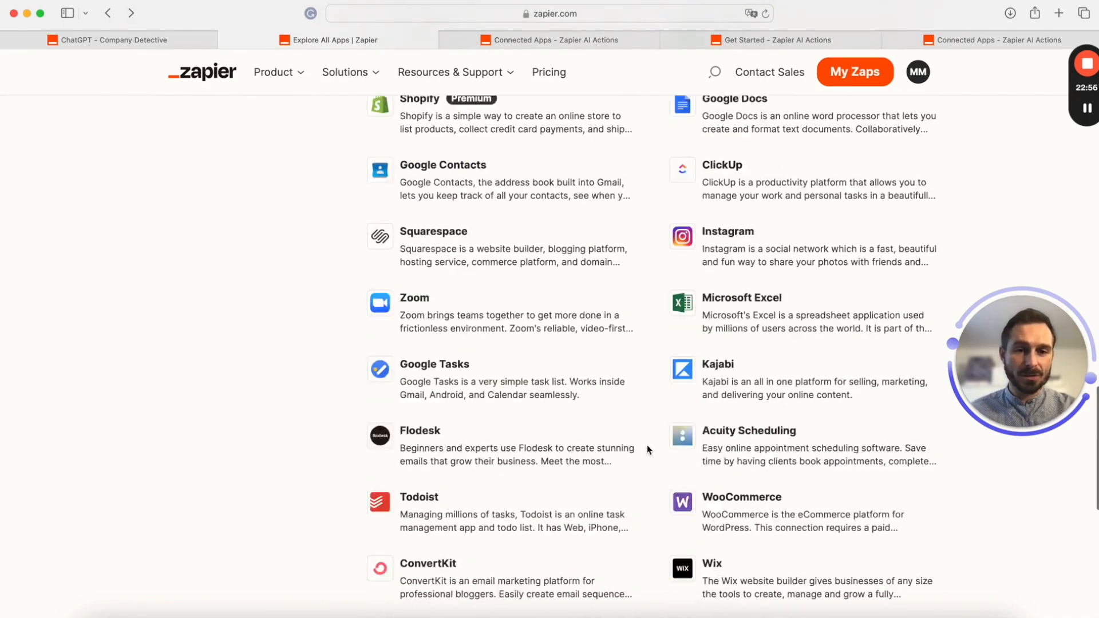
scroll(647, 446, down, 8)
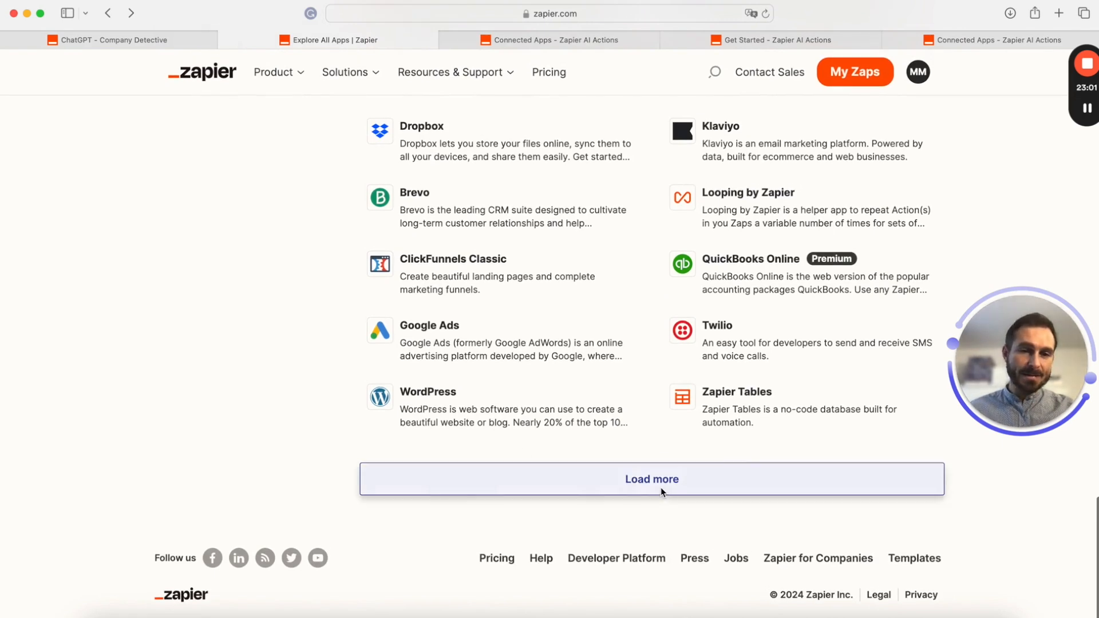
click(658, 490)
scroll(617, 414, down, 4)
scroll(617, 415, down, 4)
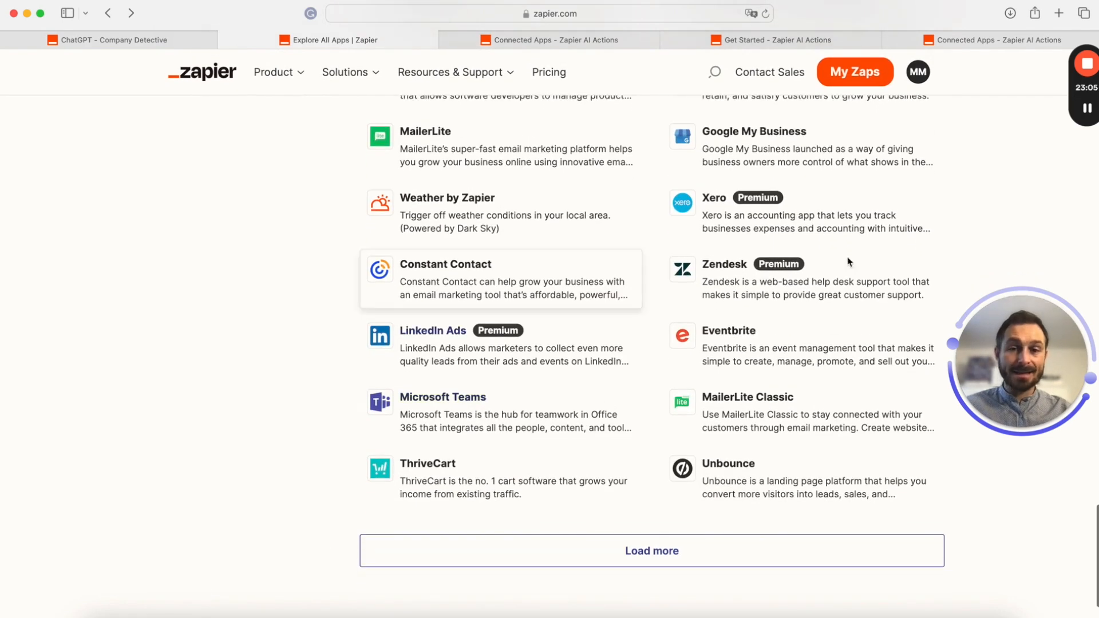
scroll(618, 389, down, 1)
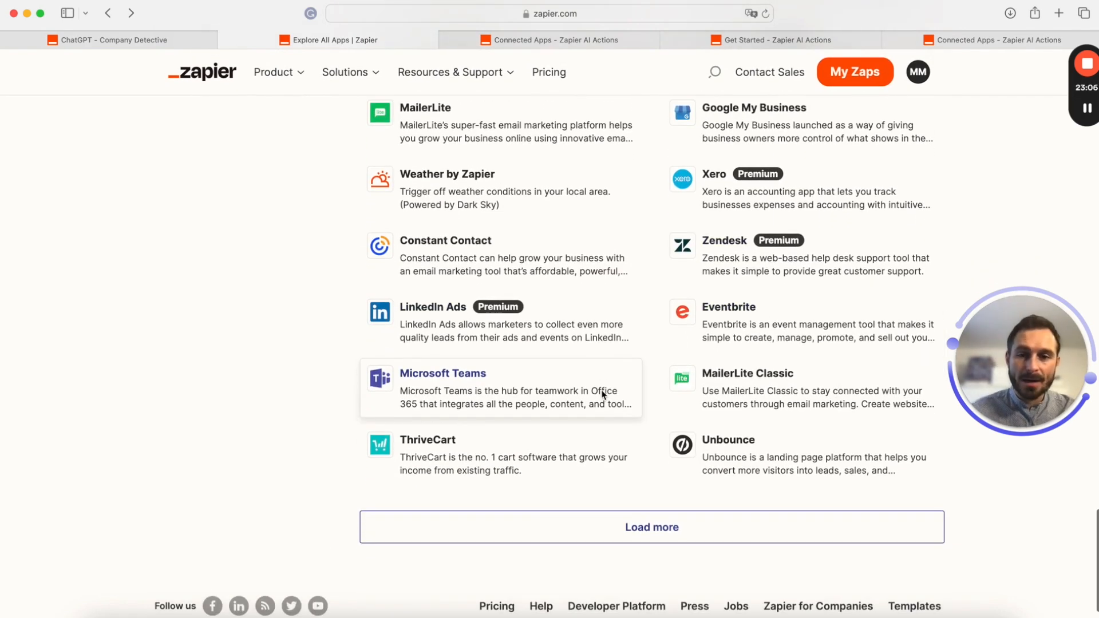
click(644, 531)
scroll(643, 531, down, 5)
scroll(674, 343, up, 20)
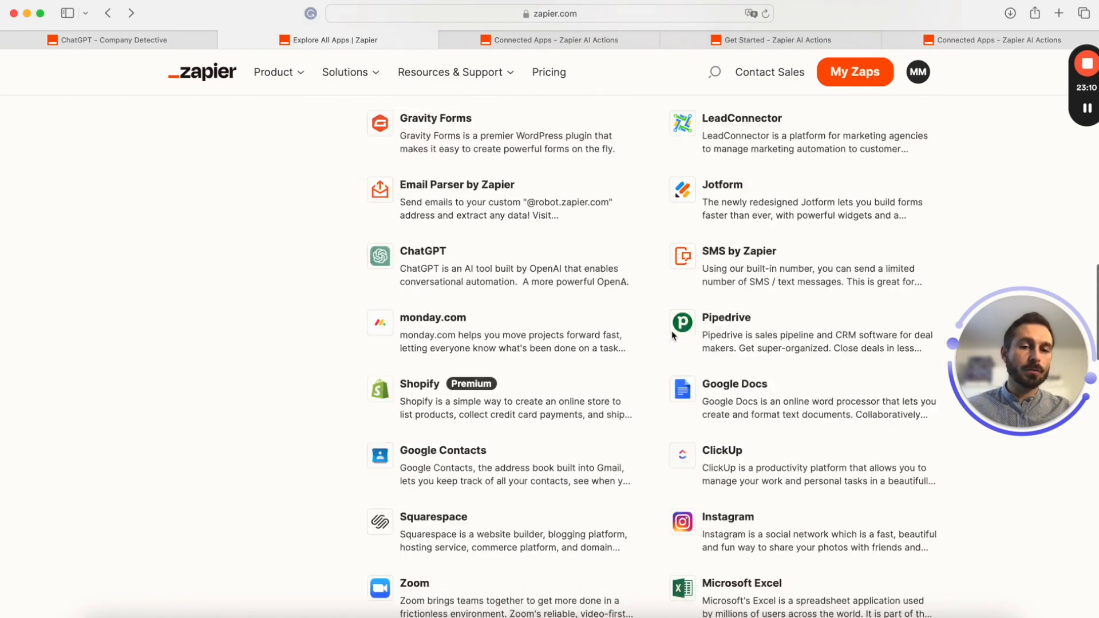
scroll(672, 334, down, 1)
Open the Browse AI integrations page from the search suggestions, then return to Connected Apps
click(478, 128)
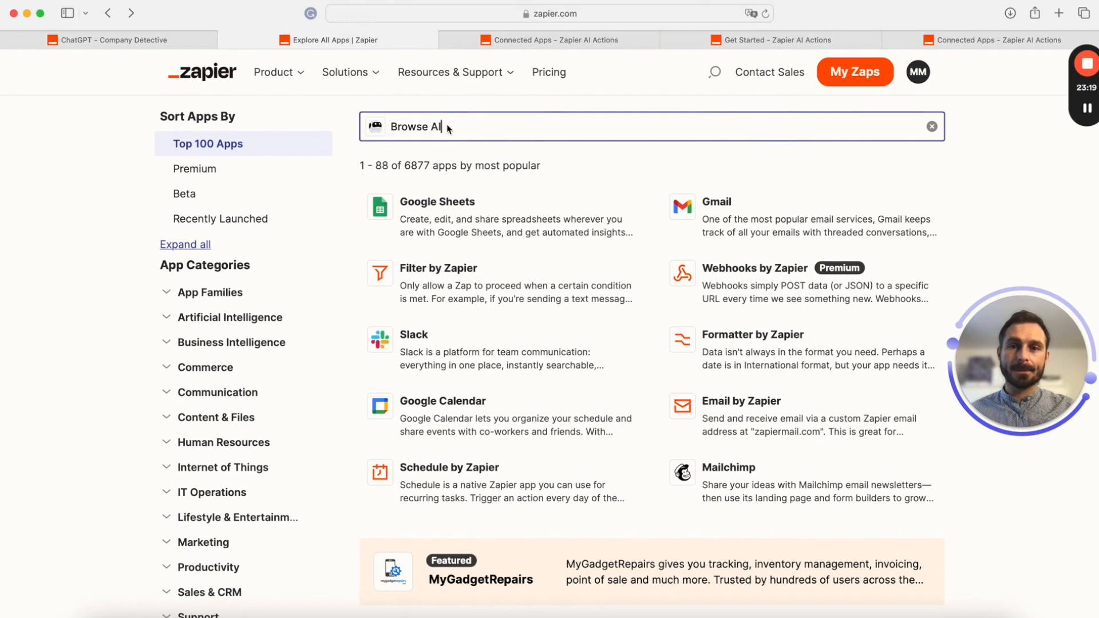
key(BackSpace)
key(BackSpace)
key(BackSpace)
key(BackSpace)
key(BackSpace)
click(423, 161)
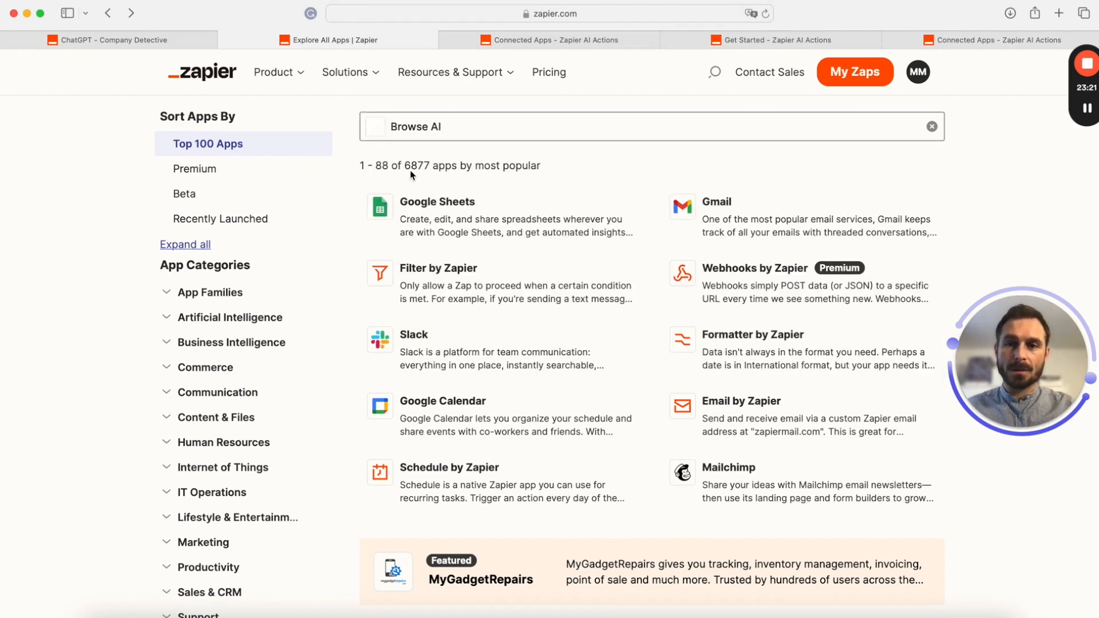
key(BackSpace)
key(BackSpace)
key(BackSpace)
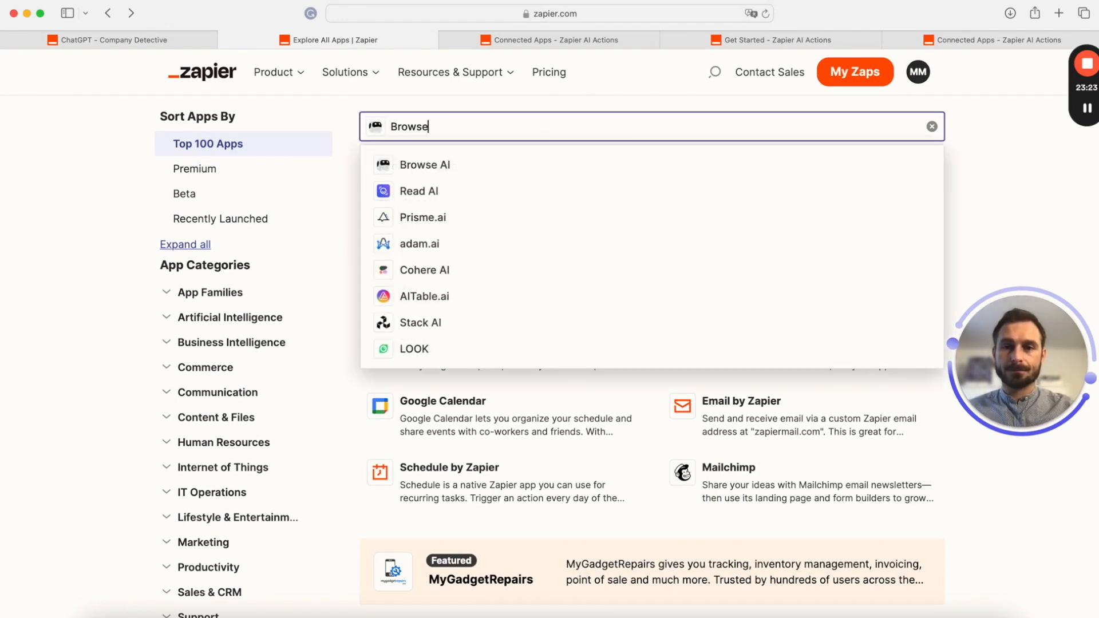
click(428, 164)
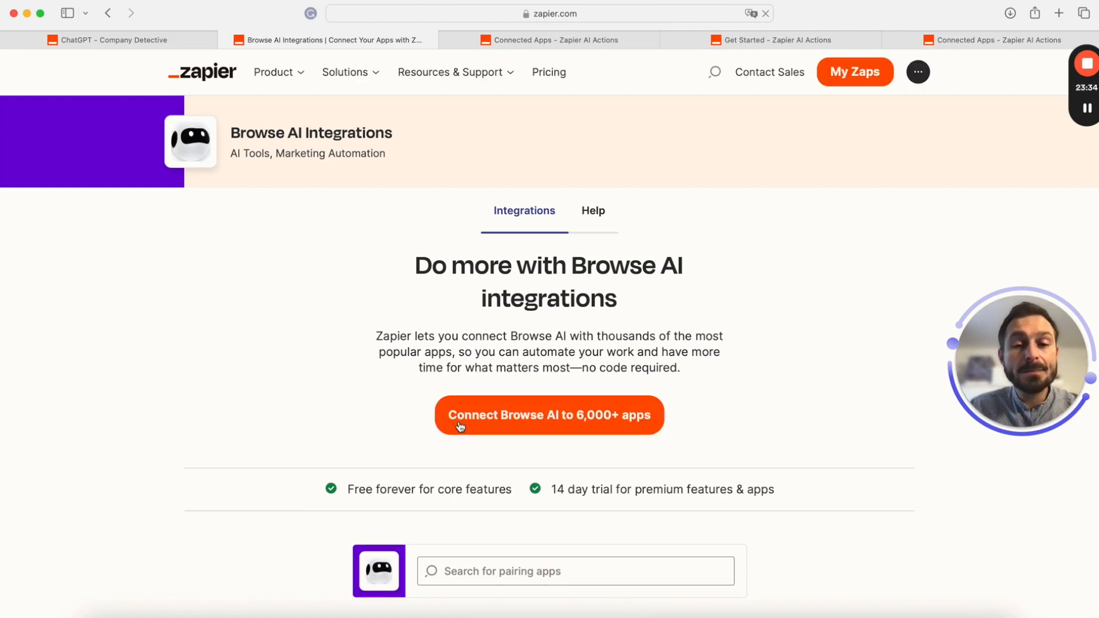
scroll(722, 417, down, 5)
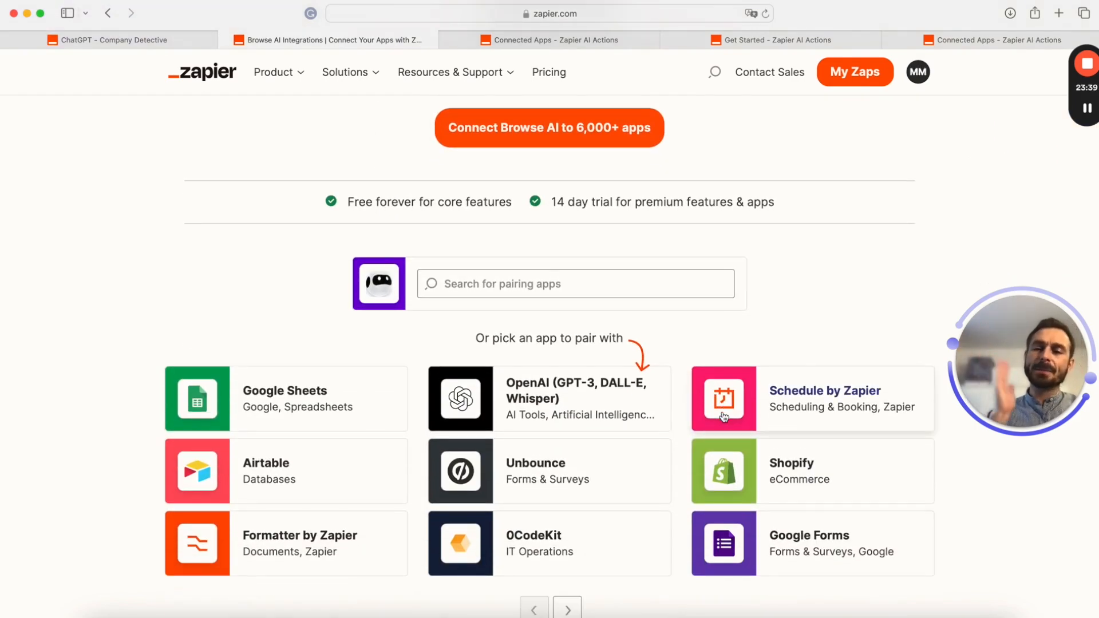
scroll(464, 449, down, 2)
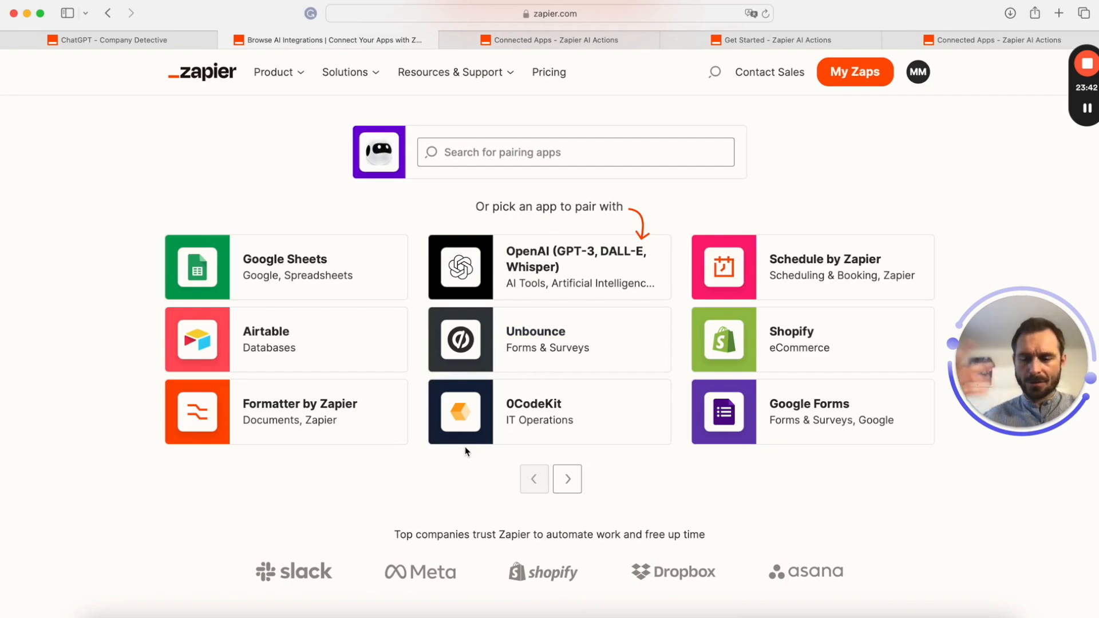
scroll(465, 451, up, 5)
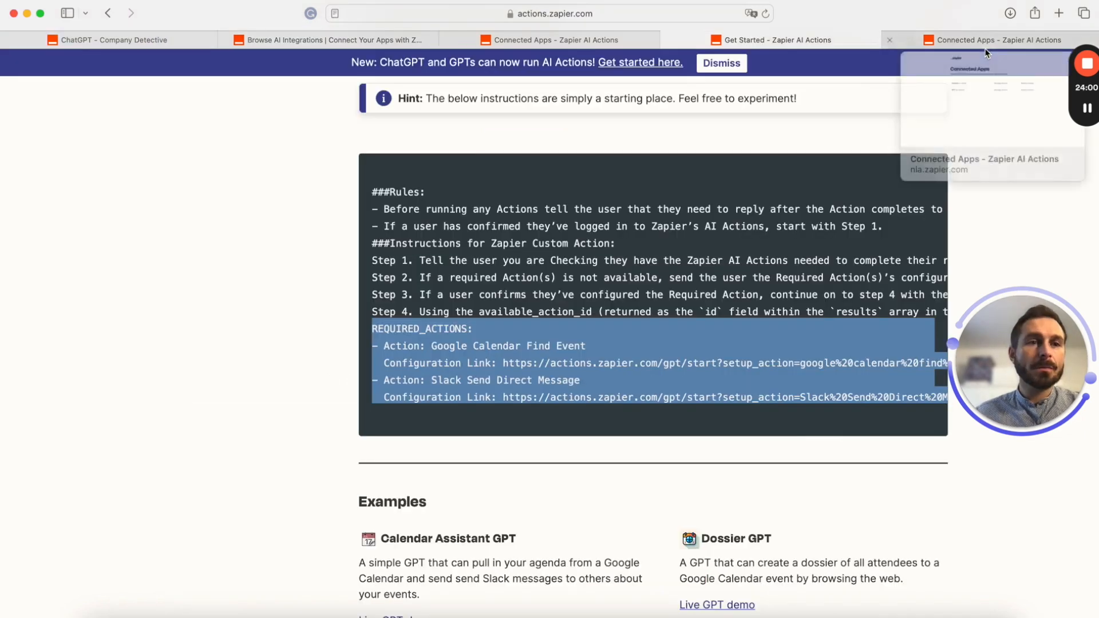
click(984, 43)
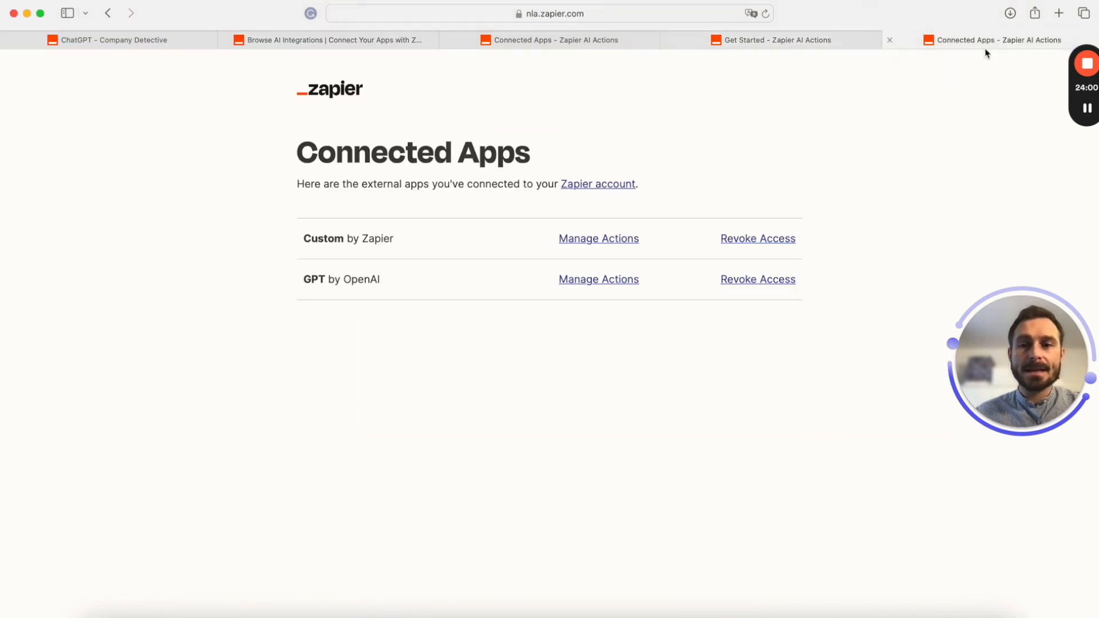
In the OpenAI action window, add a new action and pick LinkedIn Ads: Create Report via 'linkedin'
click(574, 45)
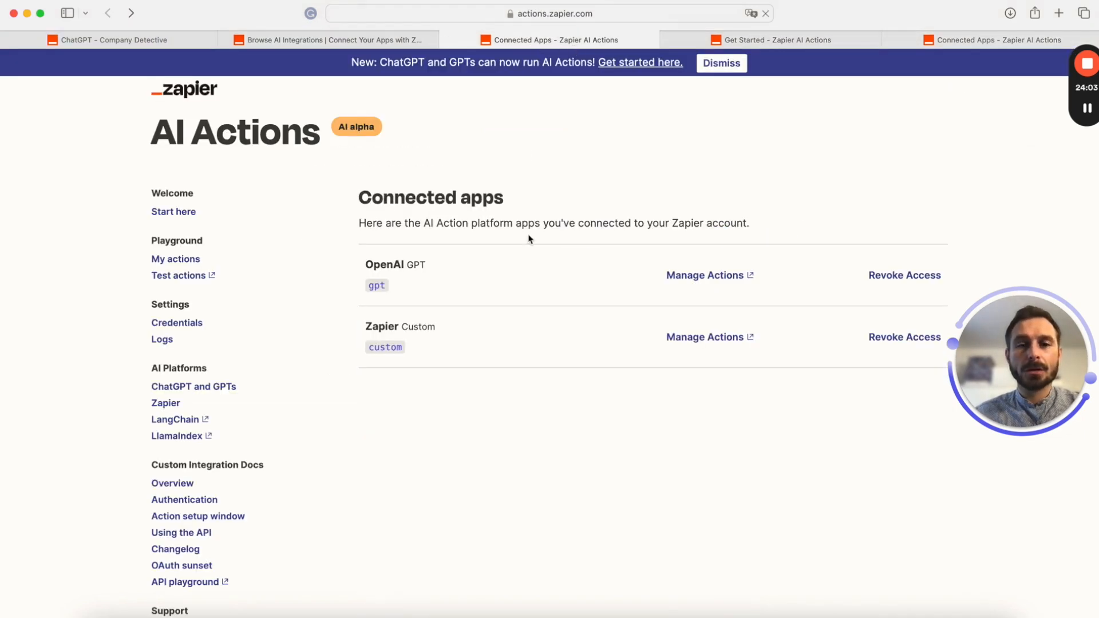
key(ctrl+Up)
click(117, 279)
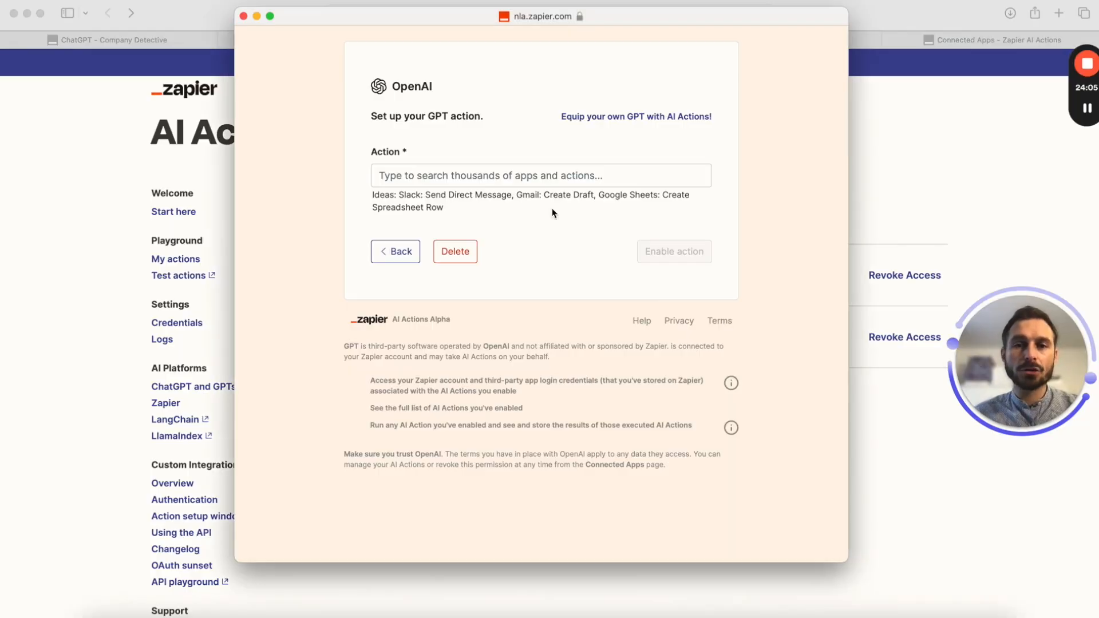
click(497, 167)
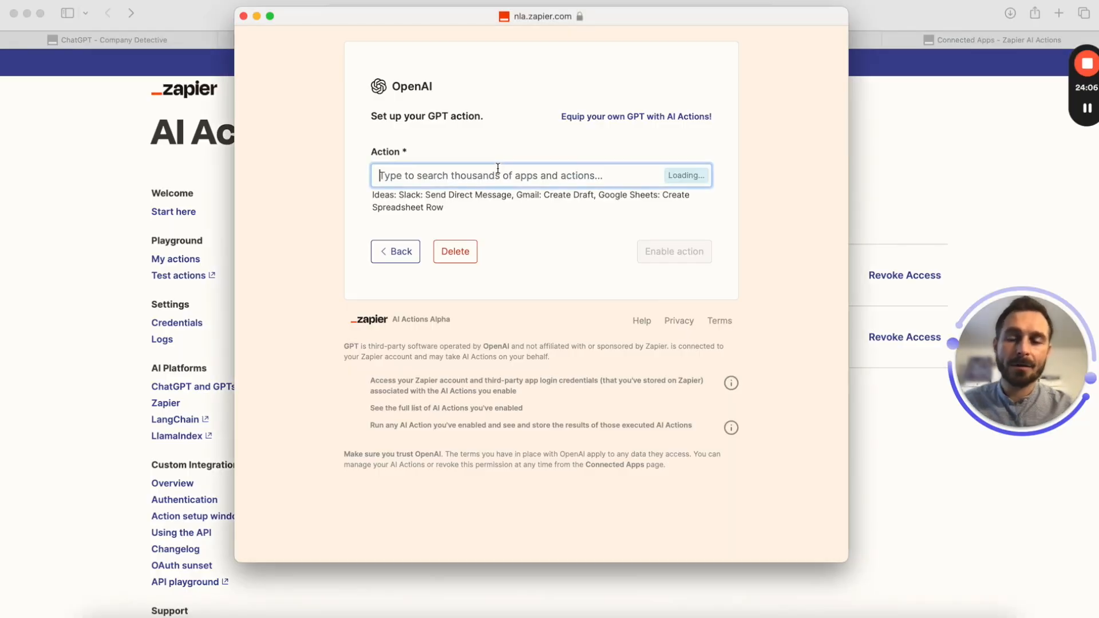
click(399, 265)
scroll(489, 318, down, 5)
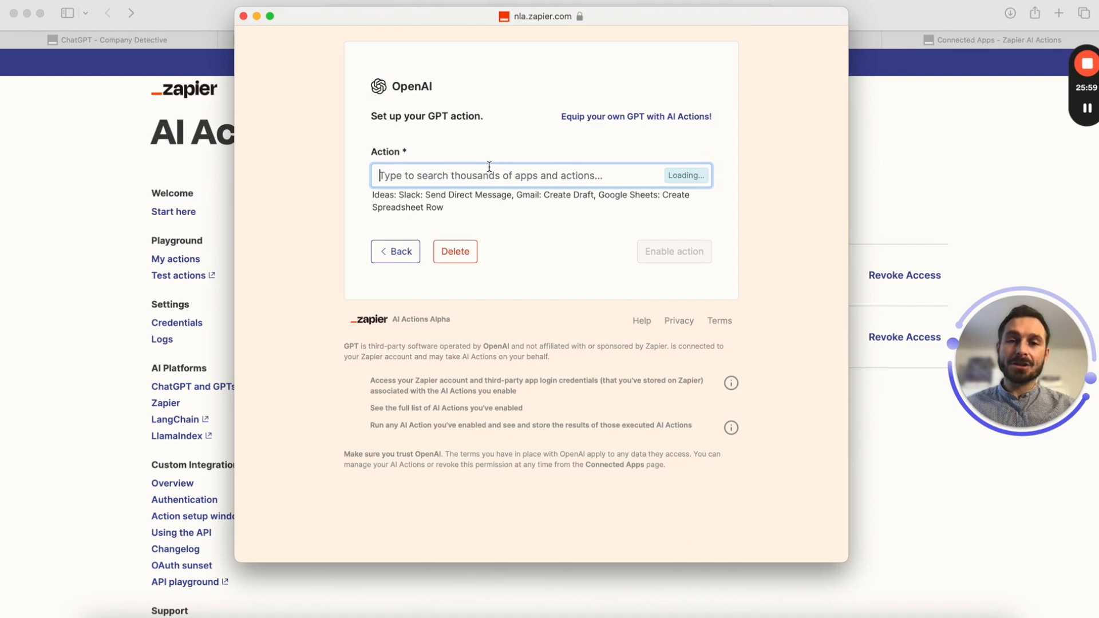
text(linkedin)
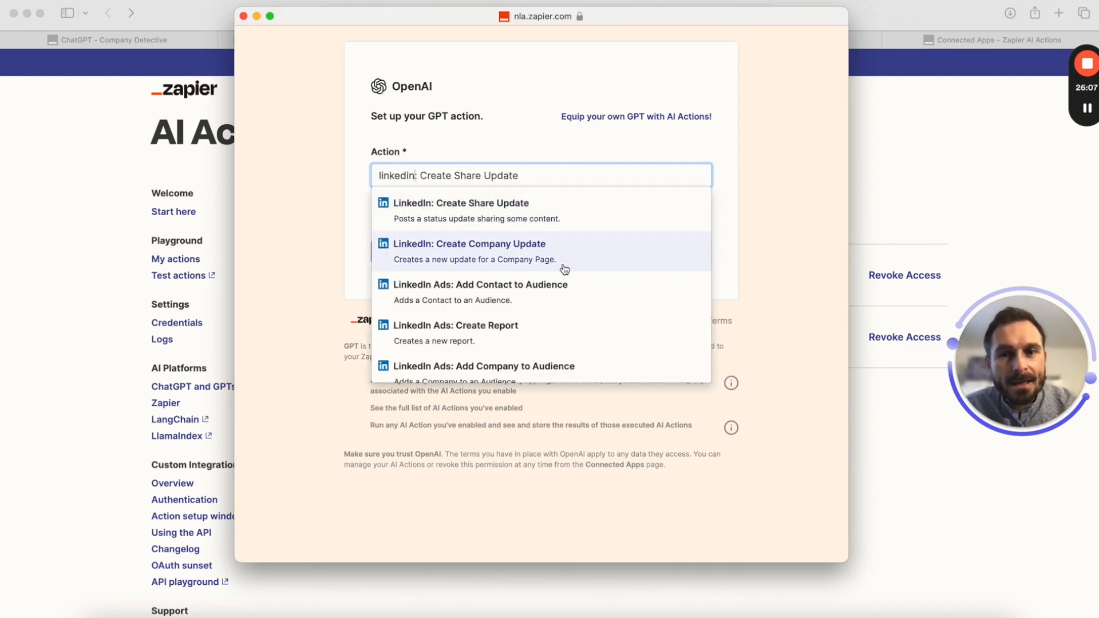
click(547, 328)
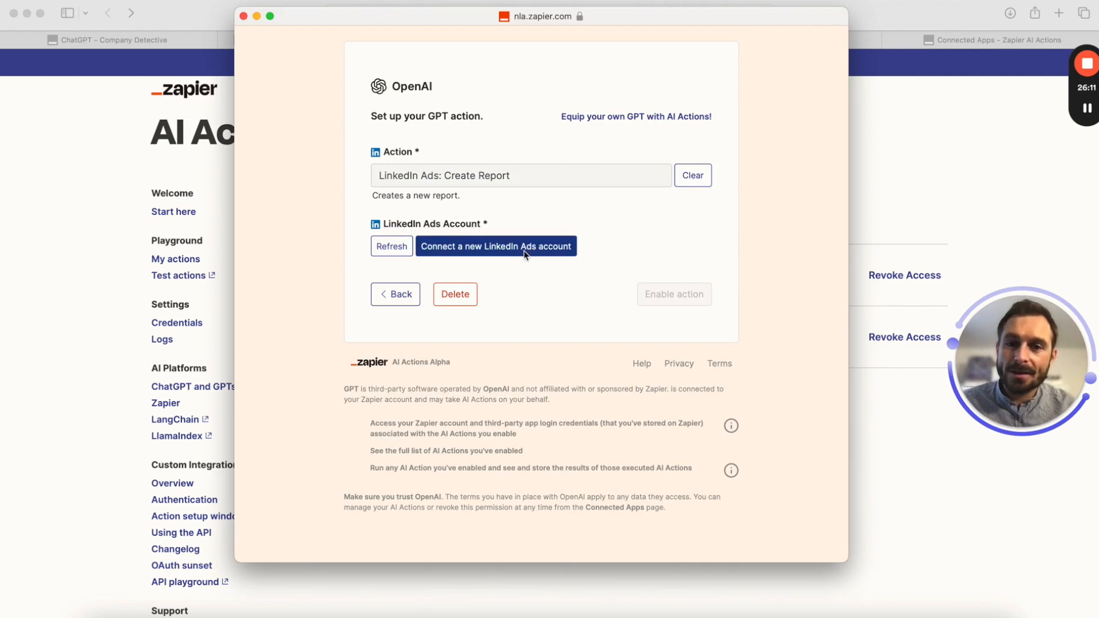
Connect a new LinkedIn Ads account by signing in with the saved password and allowing Zapier access
click(524, 254)
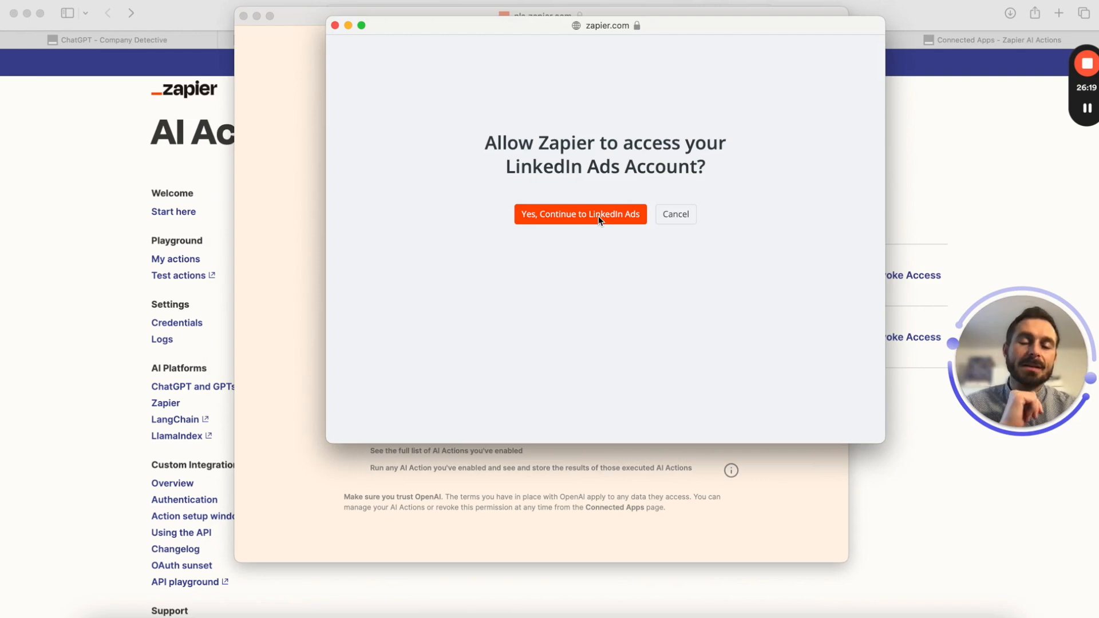
click(599, 215)
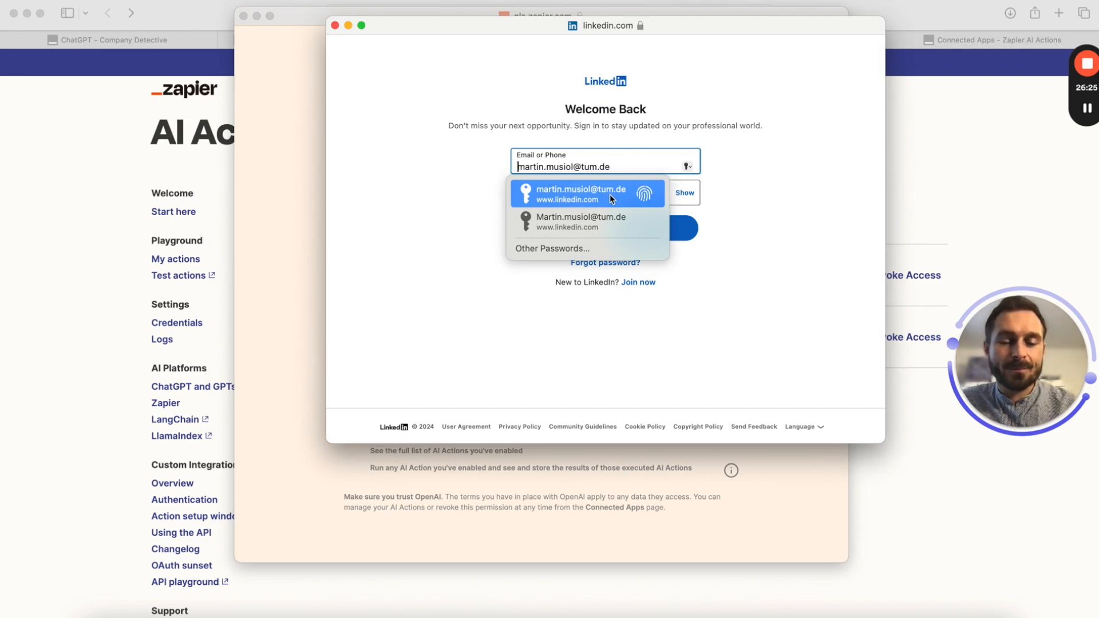
click(610, 194)
click(653, 229)
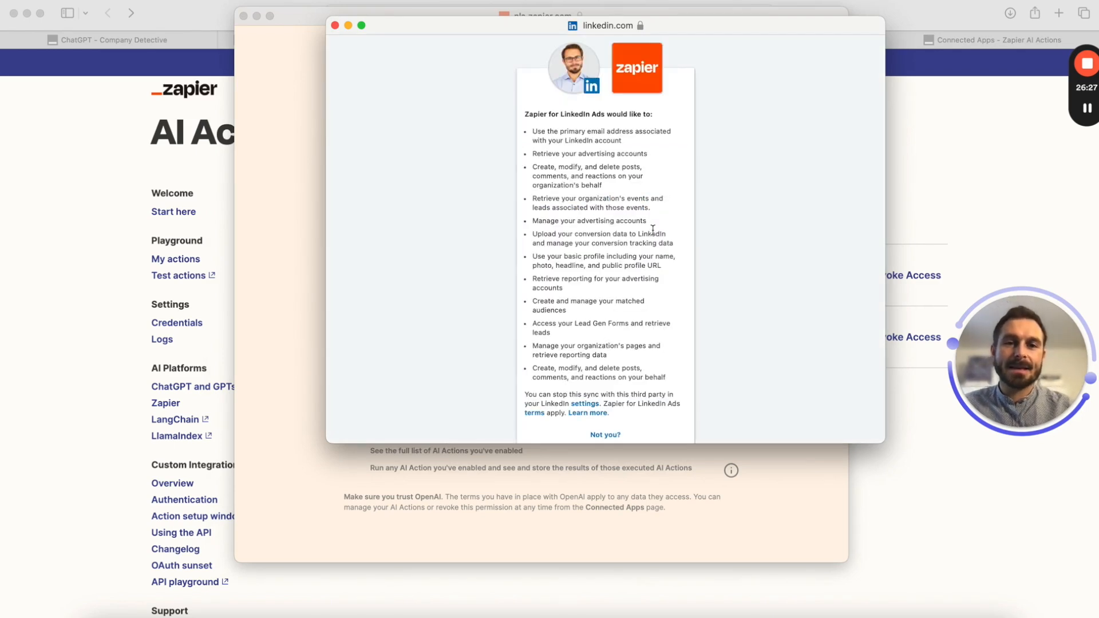
scroll(653, 229, down, 4)
click(609, 388)
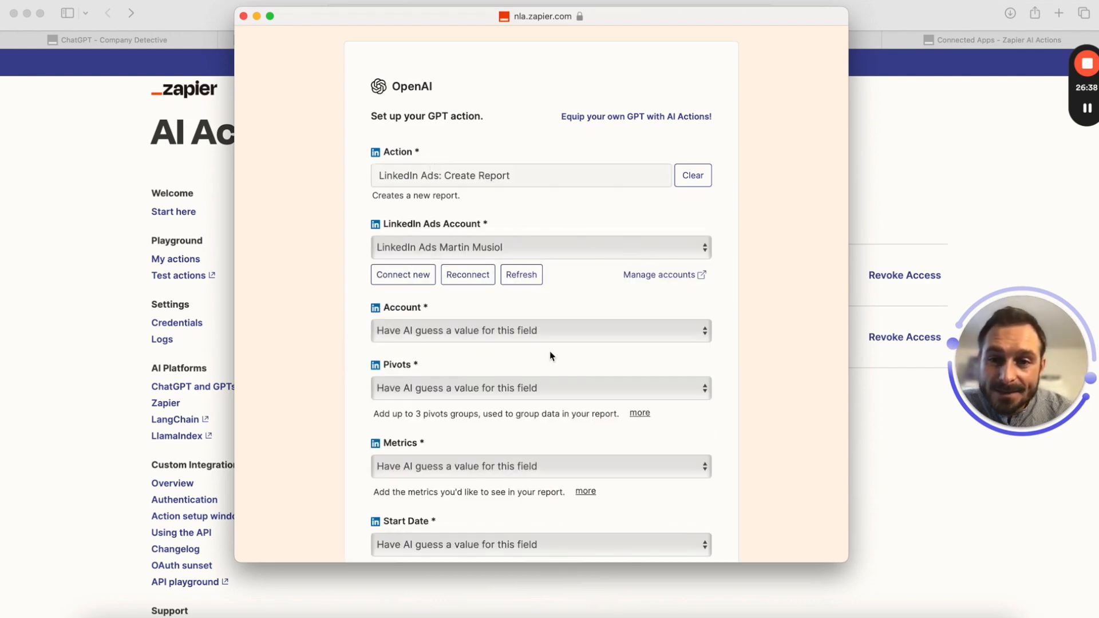
Leave Start Date as Have AI guess and enable the LinkedIn Ads: Create Report action
scroll(560, 363, down, 1)
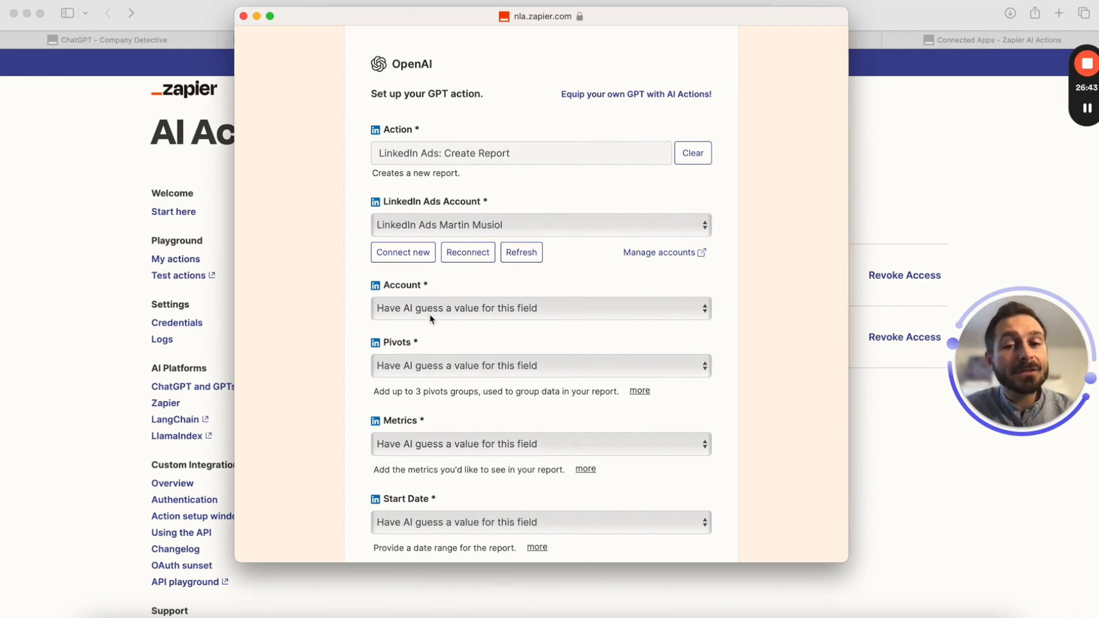
scroll(520, 465, down, 1)
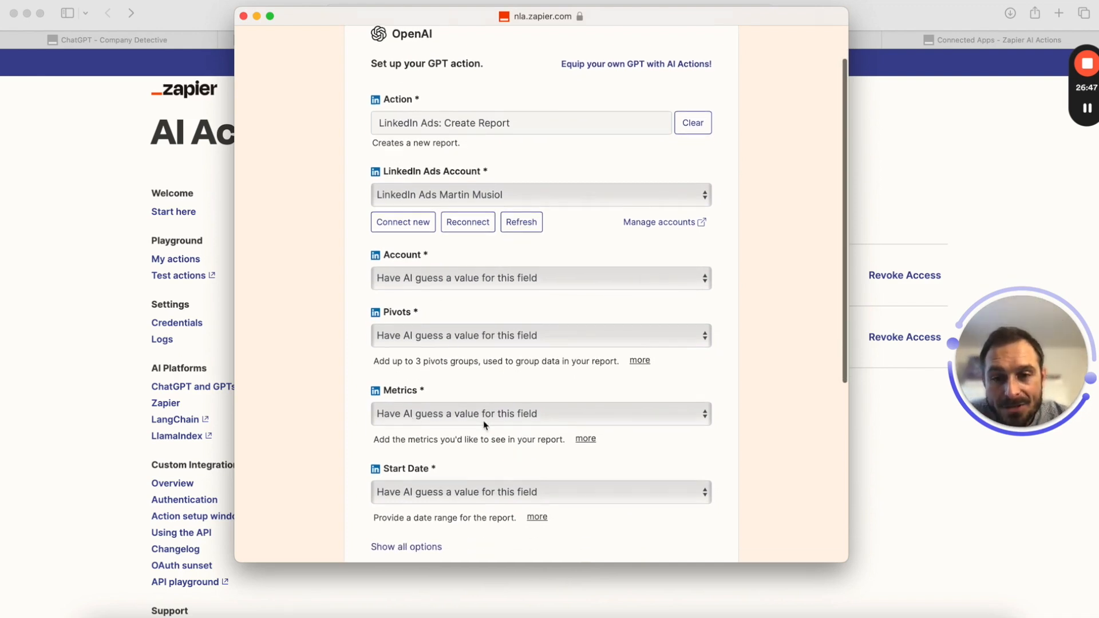
scroll(483, 421, down, 2)
scroll(506, 456, down, 3)
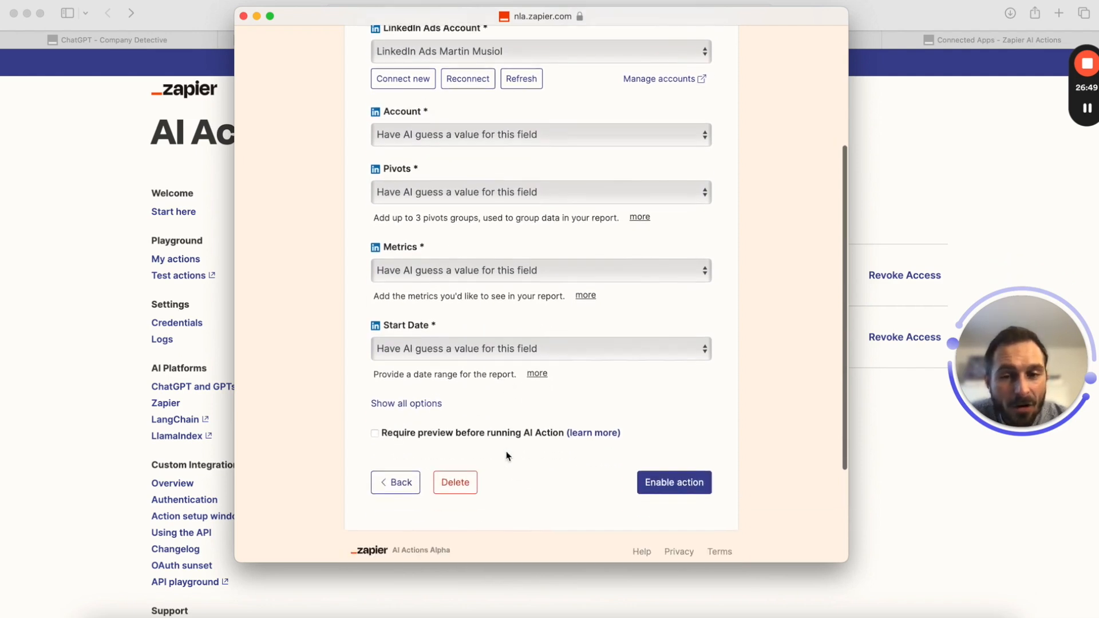
click(567, 353)
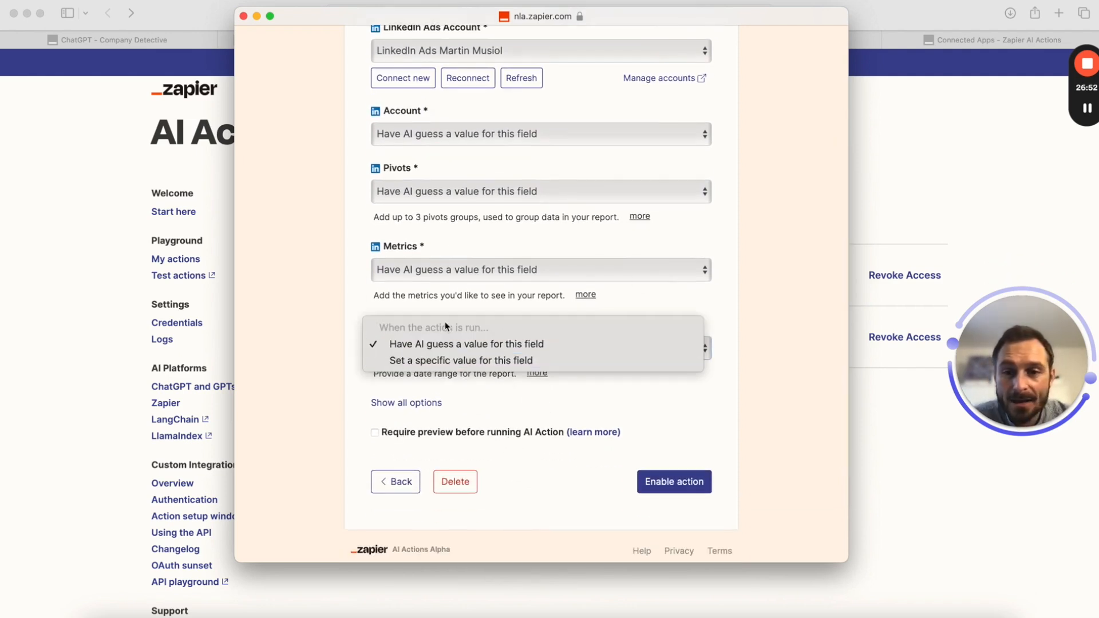
click(708, 424)
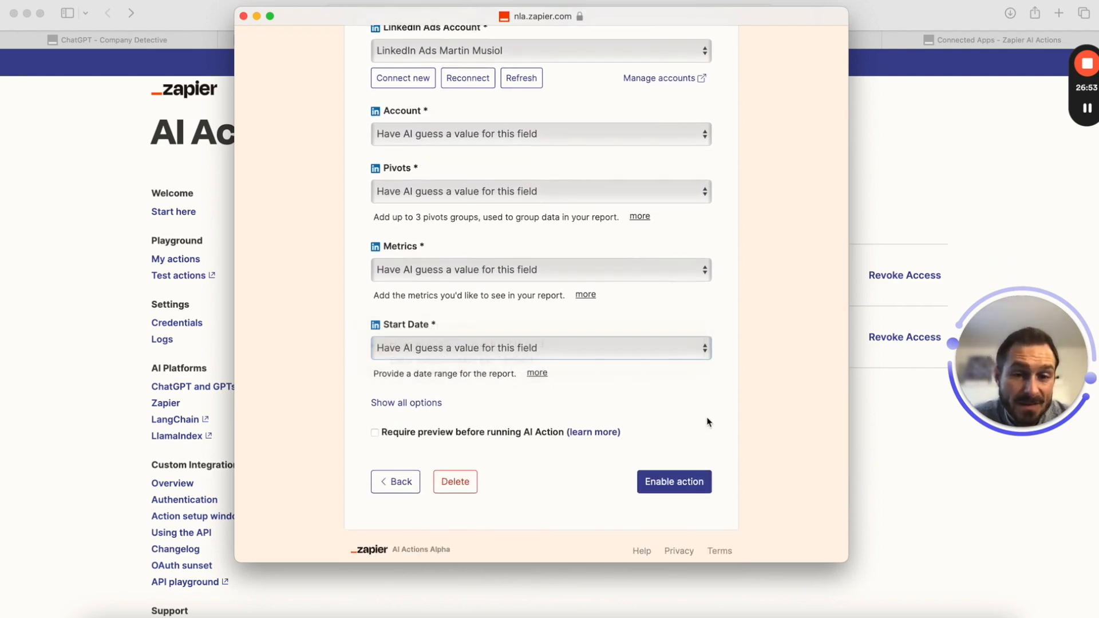
click(687, 484)
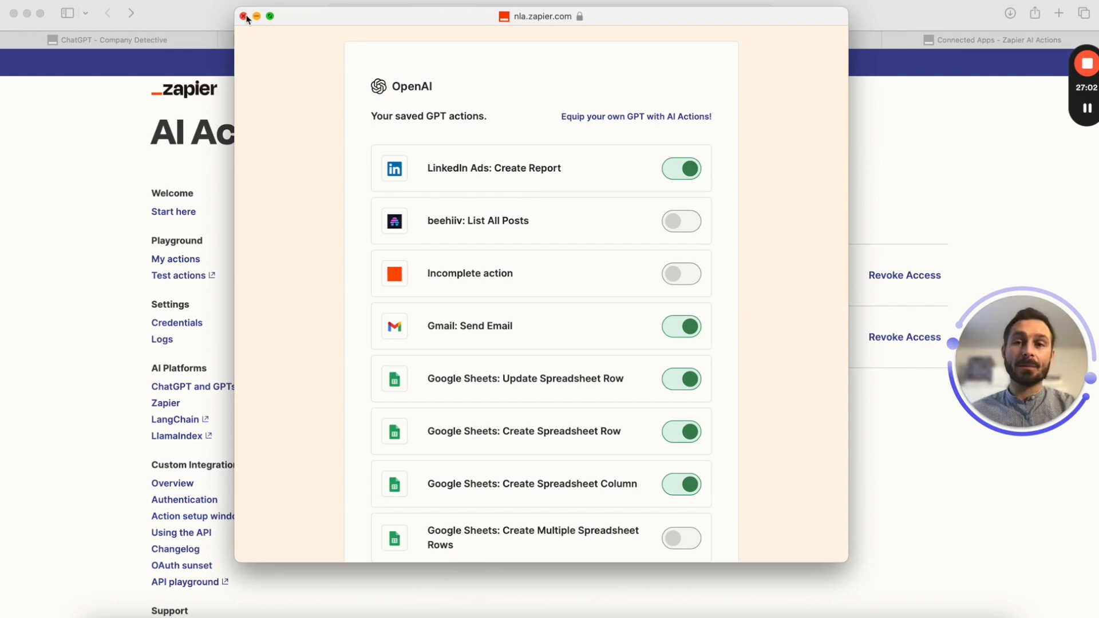
Review the Gmail: Send Email action settings, then close the action setup window
scroll(544, 347, down, 10)
scroll(293, 177, up, 8)
click(404, 406)
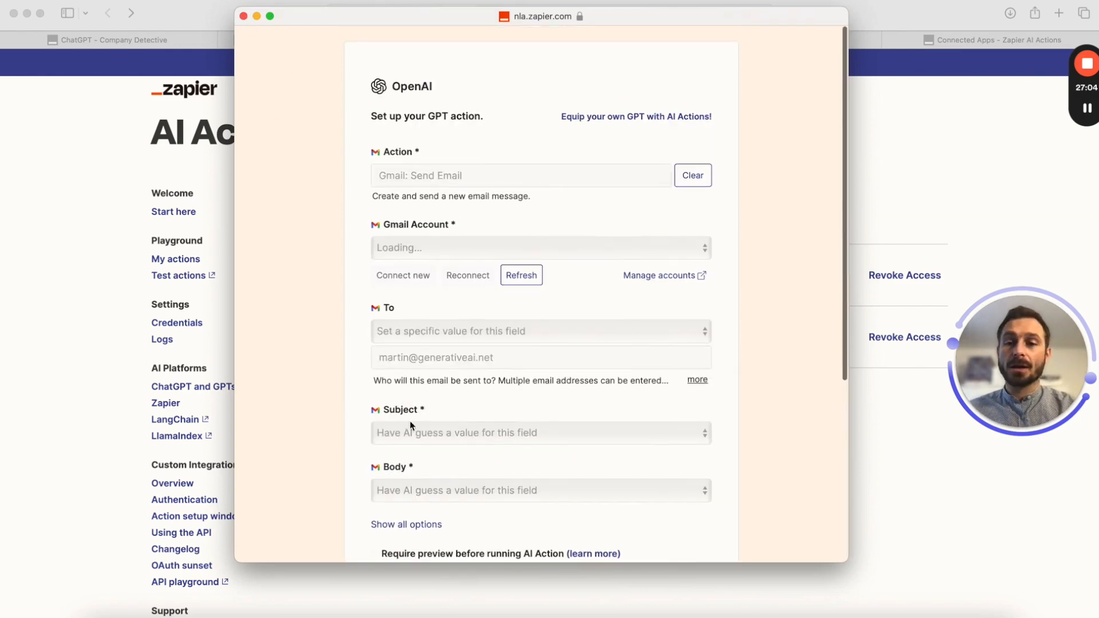
scroll(411, 242, down, 5)
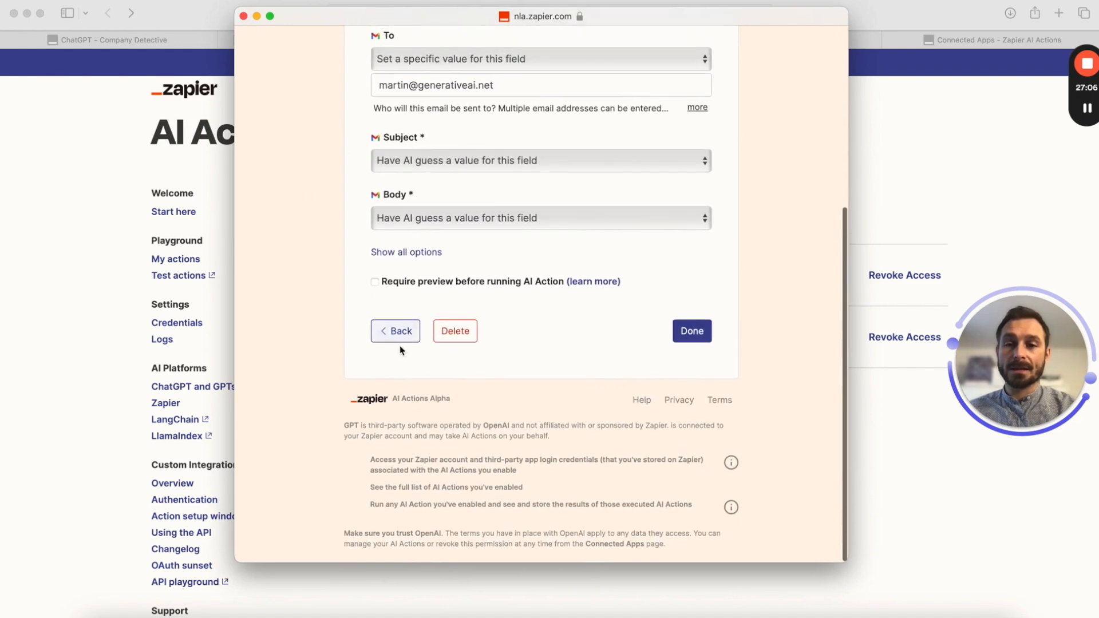
click(243, 16)
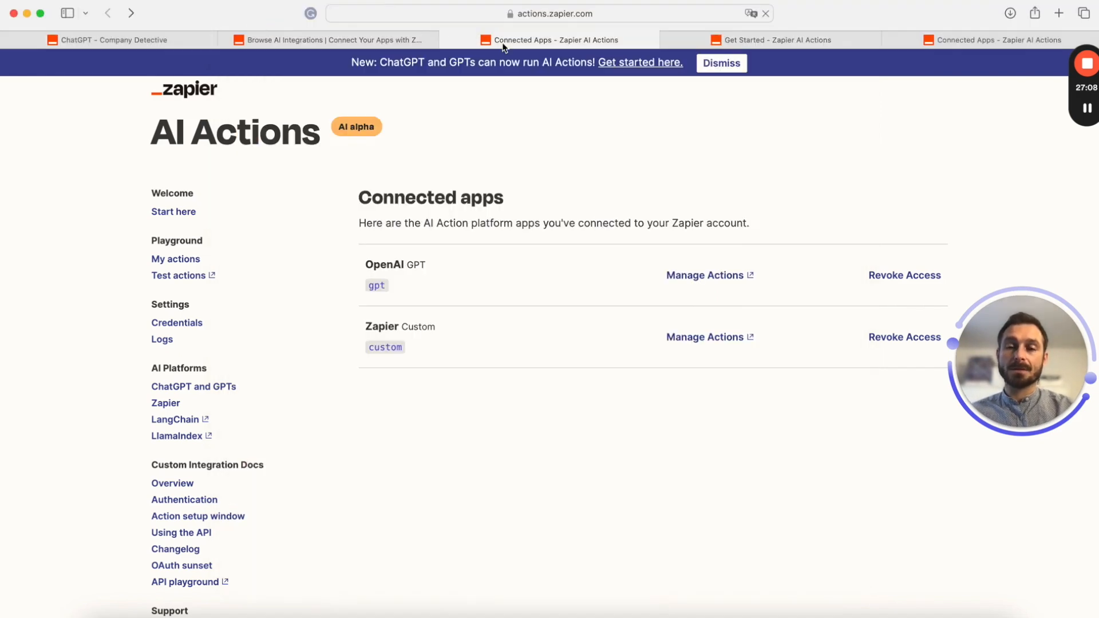
click(104, 42)
Scroll the Amazon SWOT analysis down to the Threats and the request for an email address
scroll(655, 399, down, 1)
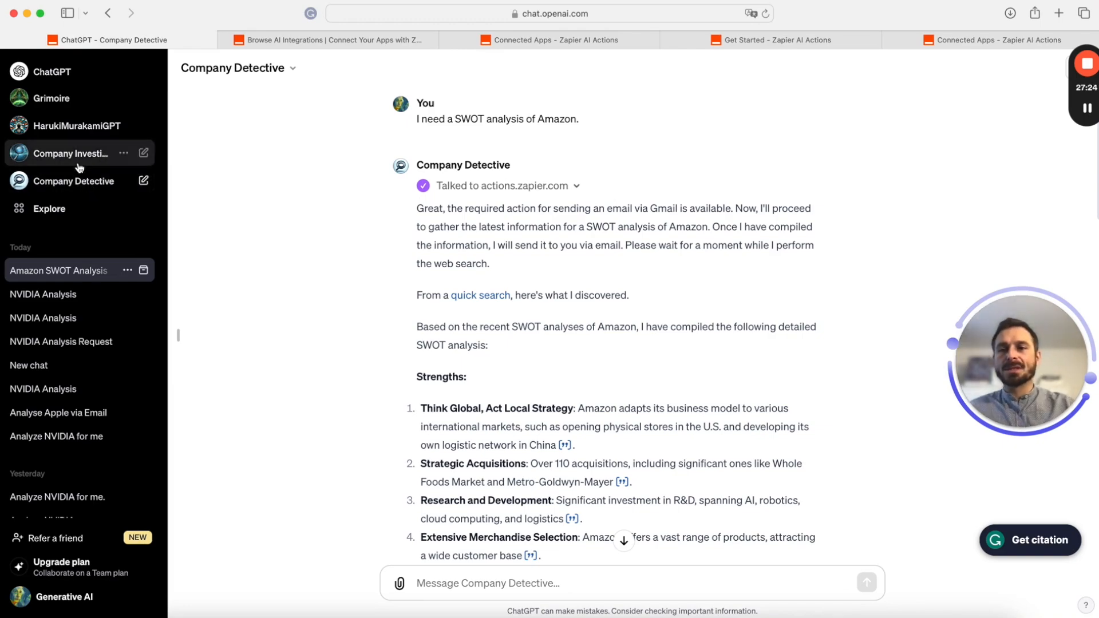
scroll(503, 289, down, 15)
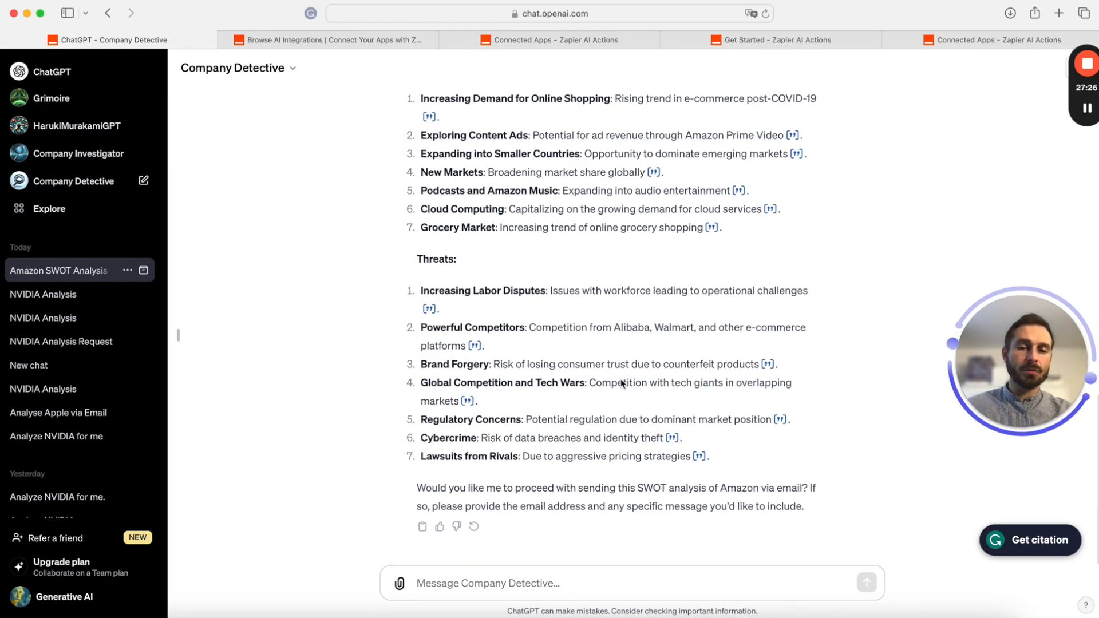